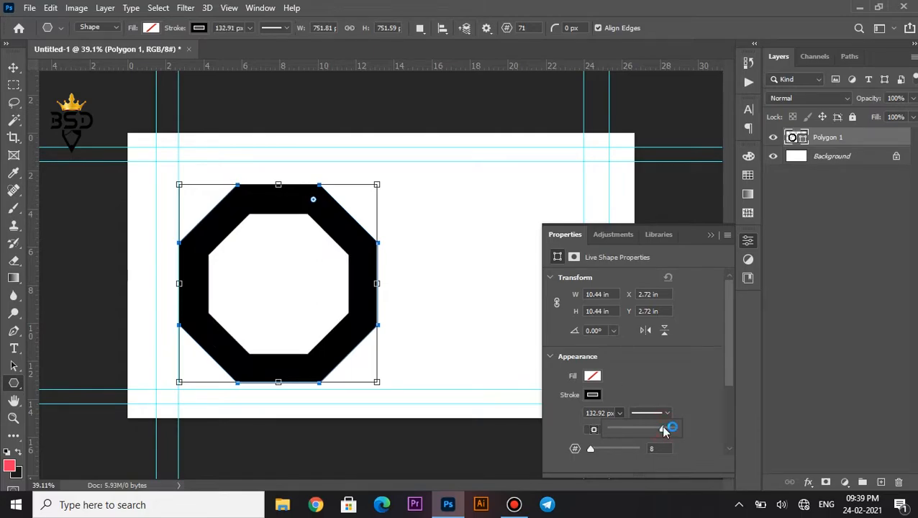
Round the octagon's corners slightly, to a radius of about 0.042 in.
scroll(299, 225, up, 10)
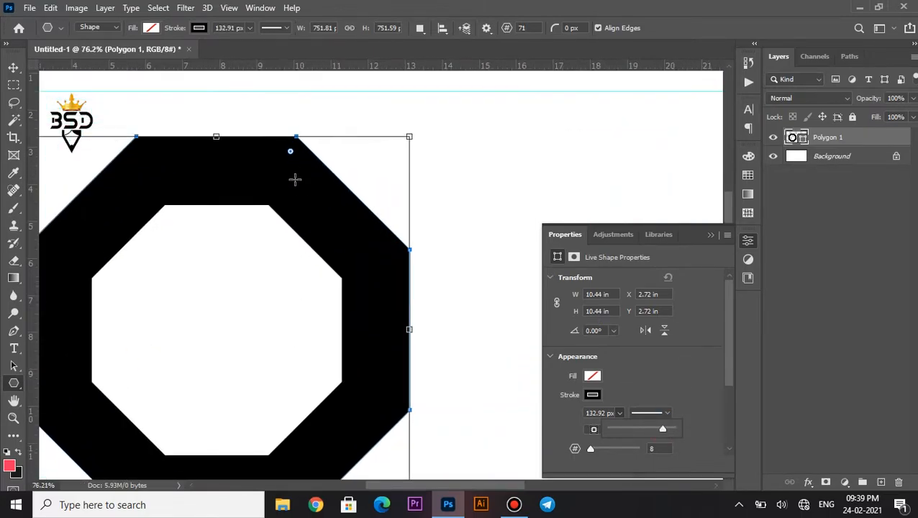
scroll(343, 126, up, 2)
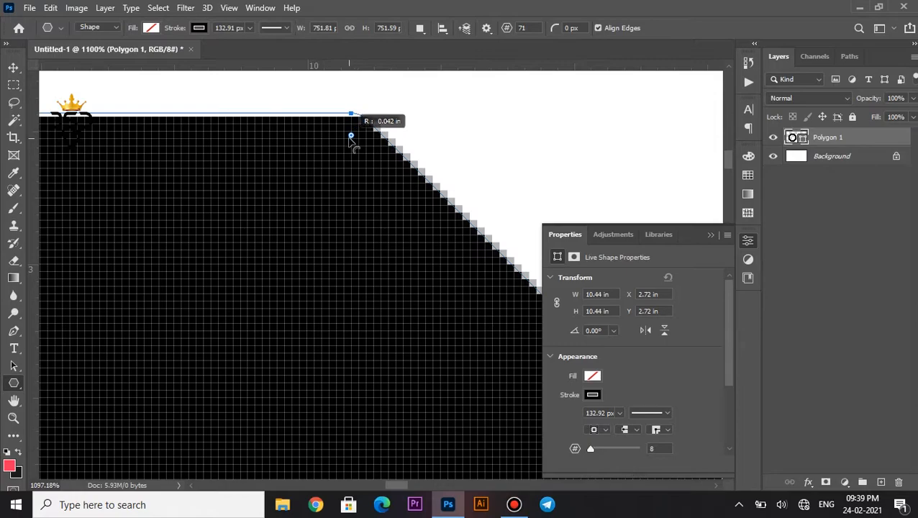
scroll(389, 191, down, 10)
key(v)
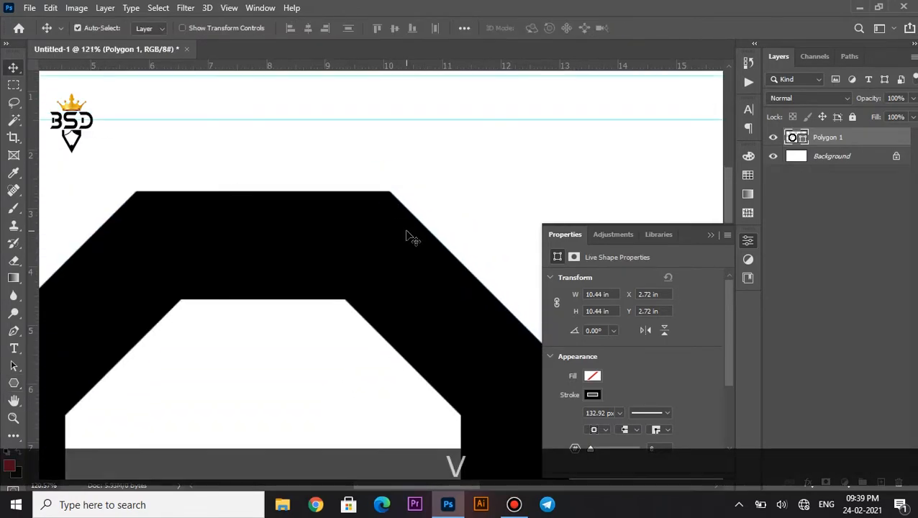
scroll(389, 227, up, 1)
scroll(400, 208, down, 5)
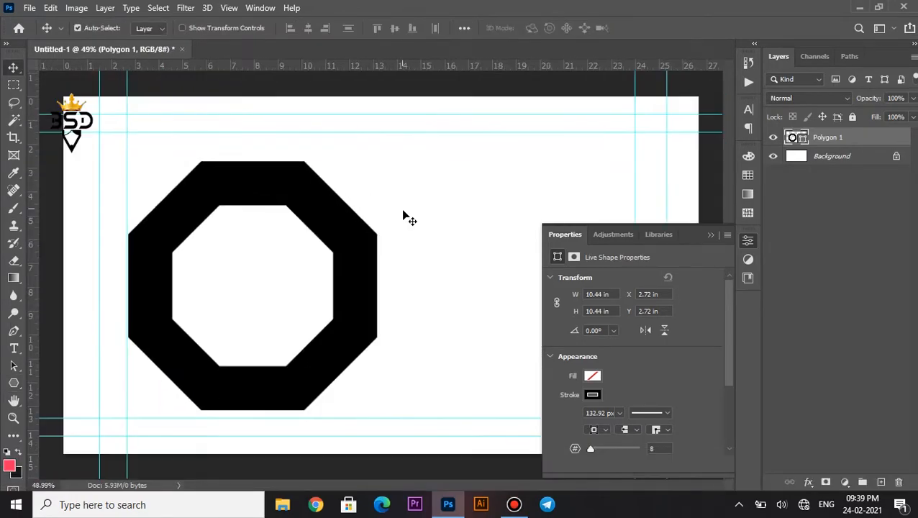
Increase the corner rounding of the octagon a little so its outer corners look softly rounded.
scroll(405, 216, up, 5)
key(space)
drag(301, 147, 420, 159)
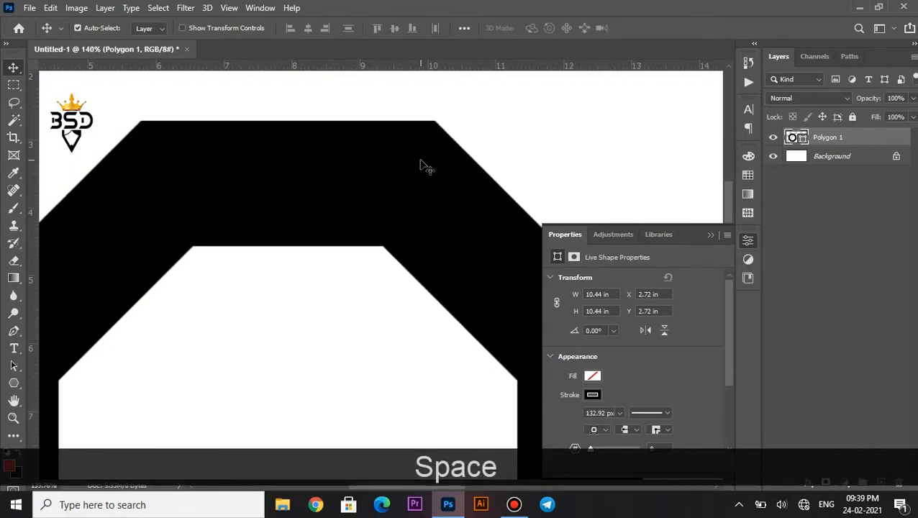
click(14, 383)
scroll(406, 130, up, 4)
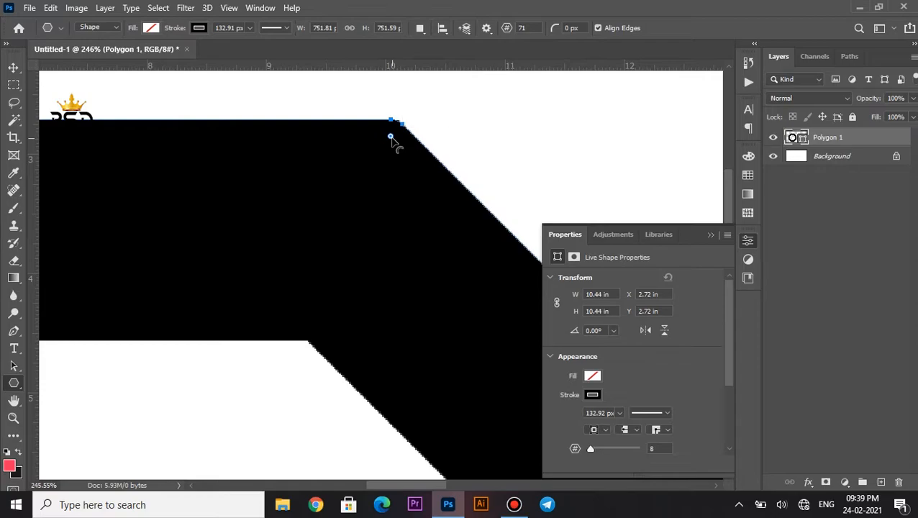
key(v)
scroll(379, 211, down, 5)
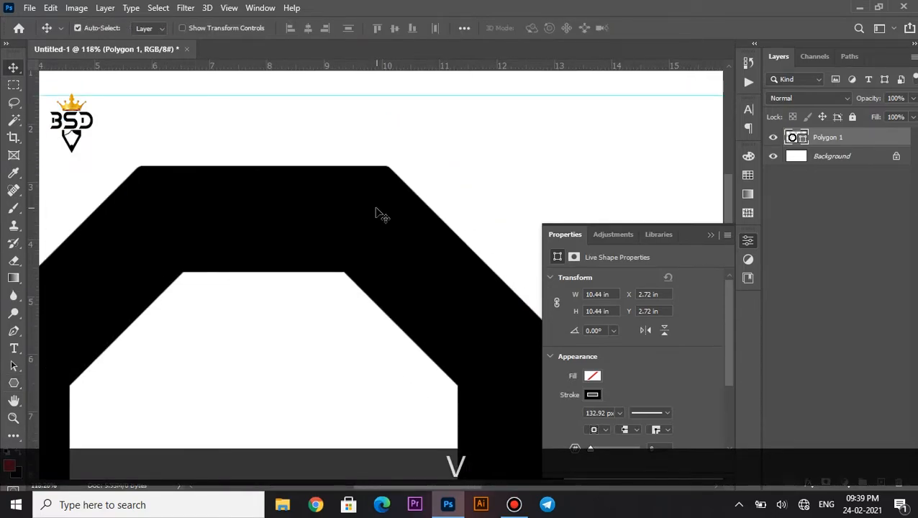
Examine the rounded outer corners around the whole octagon up close.
scroll(221, 258, up, 2)
key(space)
drag(220, 268, 341, 121)
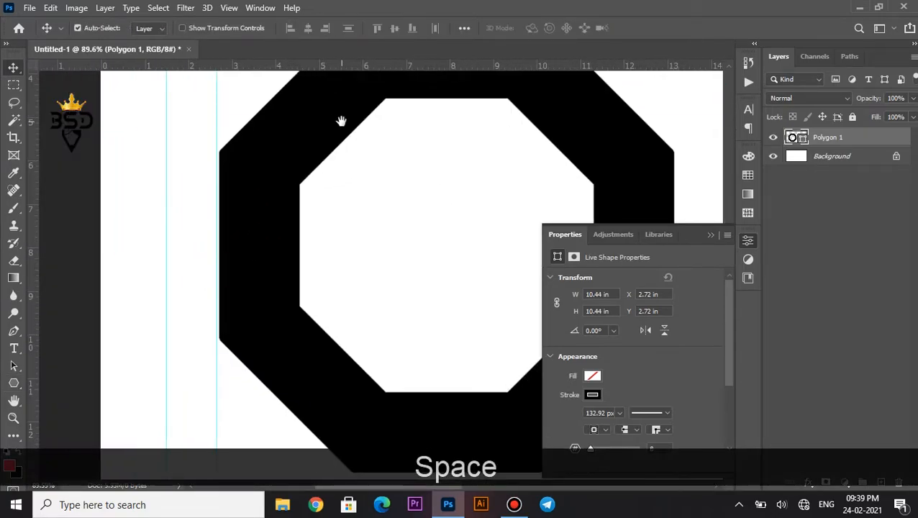
click(710, 235)
scroll(393, 248, down, 2)
scroll(327, 282, up, 3)
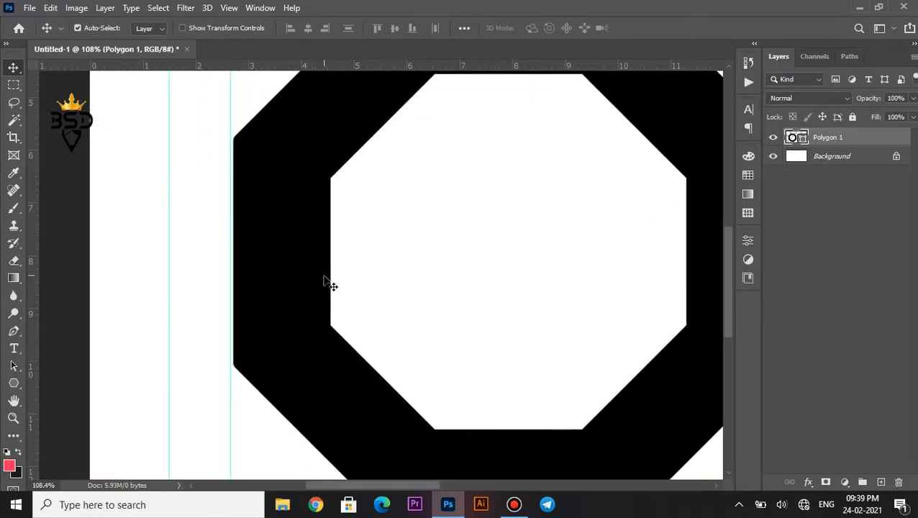
scroll(280, 280, up, 1)
key(space)
drag(277, 287, 283, 157)
scroll(302, 180, down, 2)
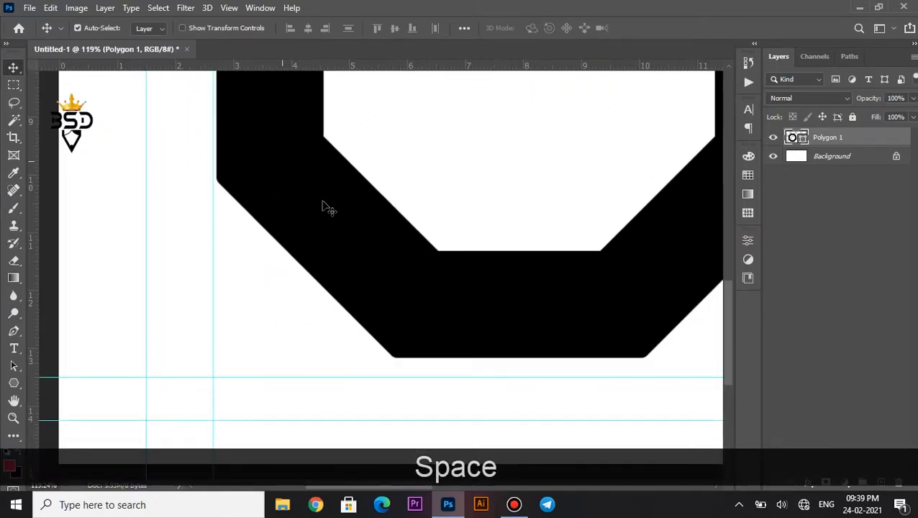
scroll(440, 270, up, 2)
drag(466, 287, 410, 297)
scroll(369, 328, up, 1)
drag(379, 356, 386, 324)
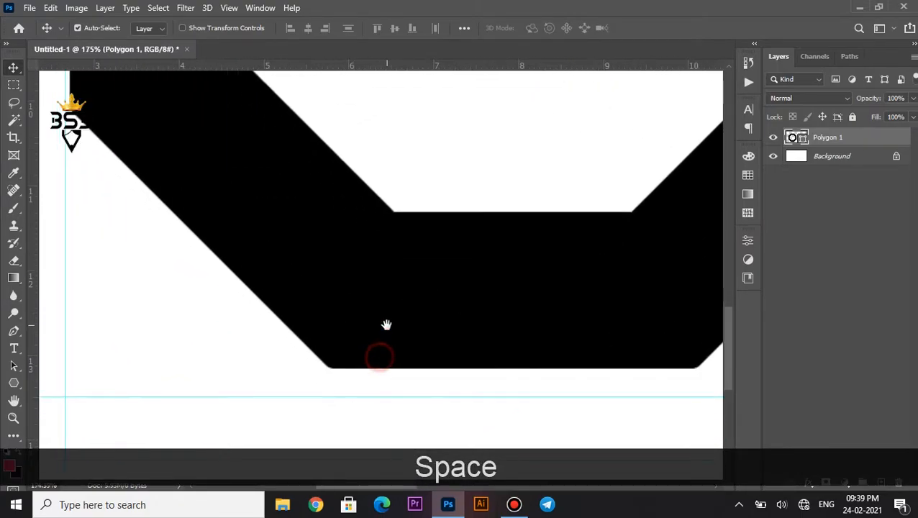
click(14, 384)
scroll(402, 358, down, 2)
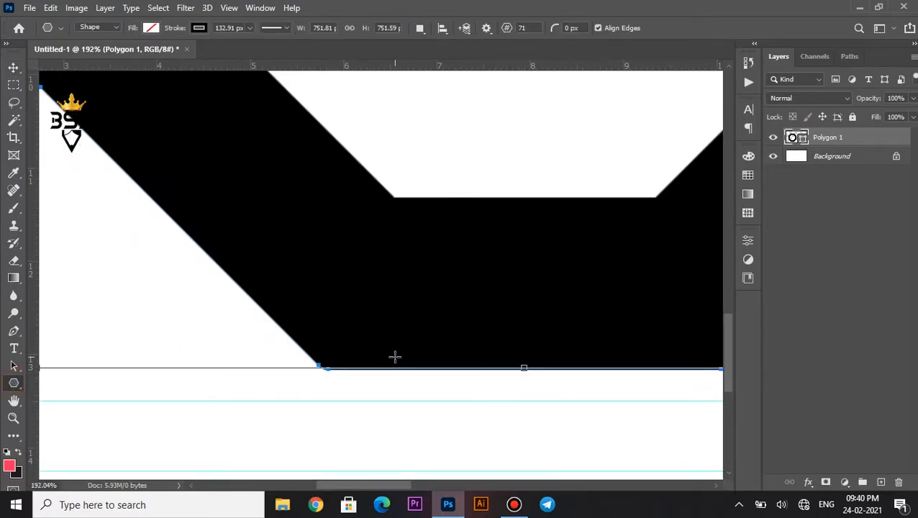
key(v)
scroll(393, 356, down, 4)
scroll(410, 240, up, 1)
drag(411, 235, 433, 318)
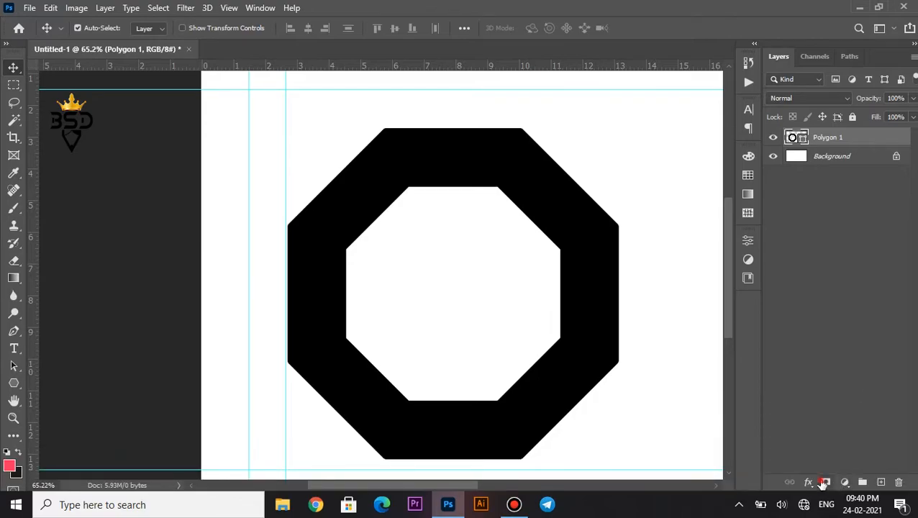
Add a layer mask to Polygon 1 and mask out the octagon's upper part down to its vertical arms.
scroll(369, 312, up, 1)
key(Left)
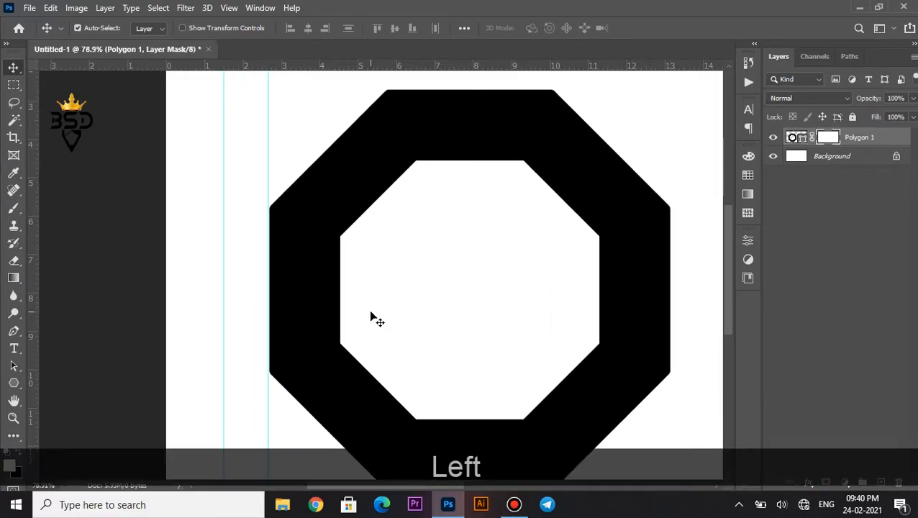
click(13, 85)
drag(232, 72, 708, 238)
key(Delete)
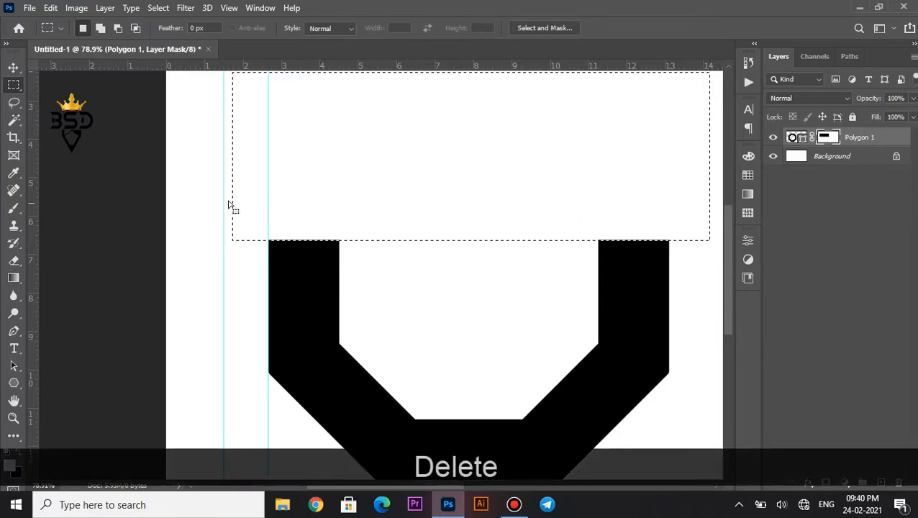
On a new layer, draw a rectangle about 132 × 215 px over the upper end of the octagon's left arm.
scroll(264, 236, up, 2)
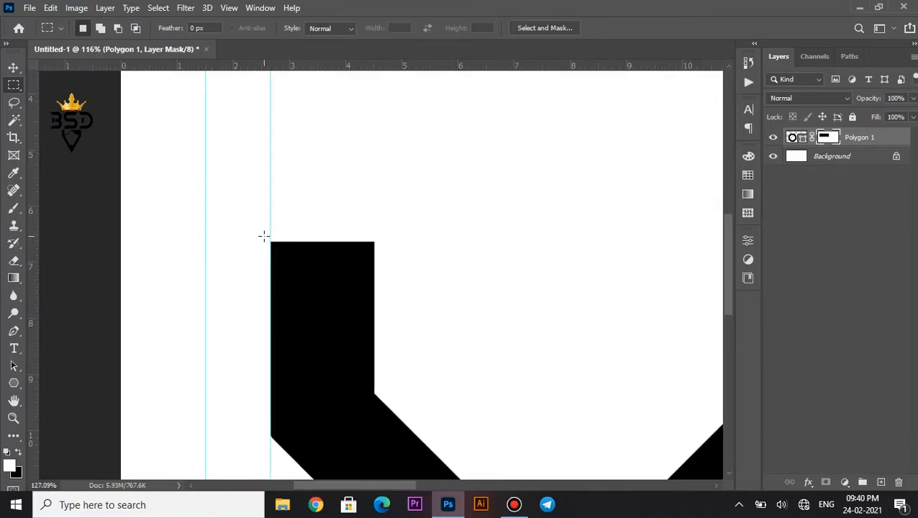
click(15, 383)
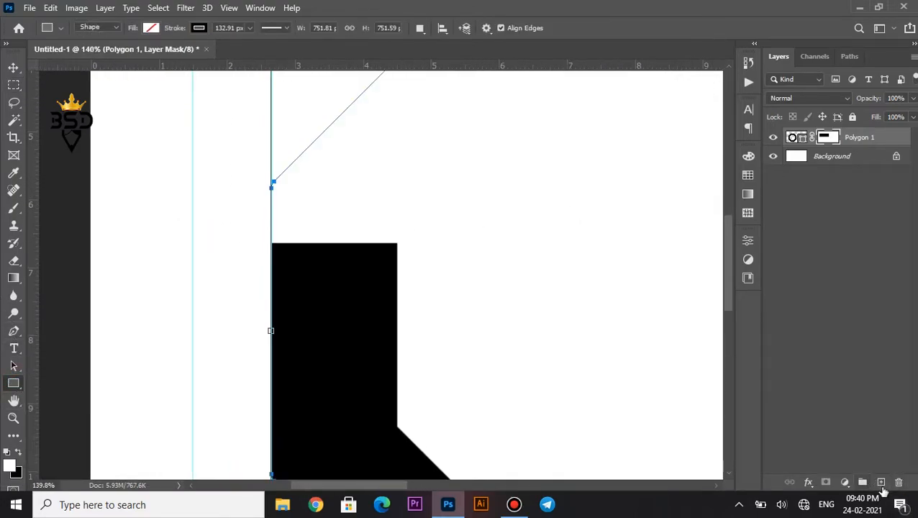
click(881, 482)
drag(271, 94, 394, 295)
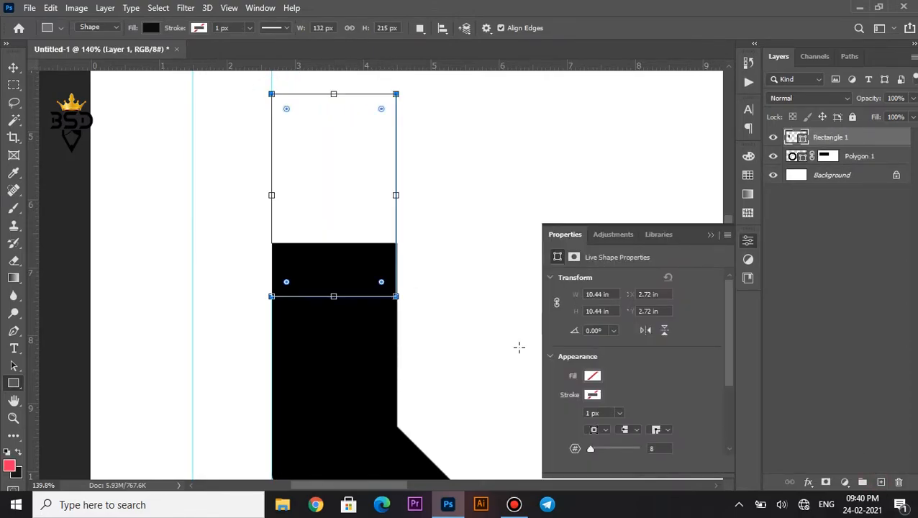
Change the rectangle's fill to pure black to match the octagon.
key(v)
scroll(361, 221, down, 1)
scroll(352, 209, up, 2)
drag(342, 160, 362, 221)
click(592, 375)
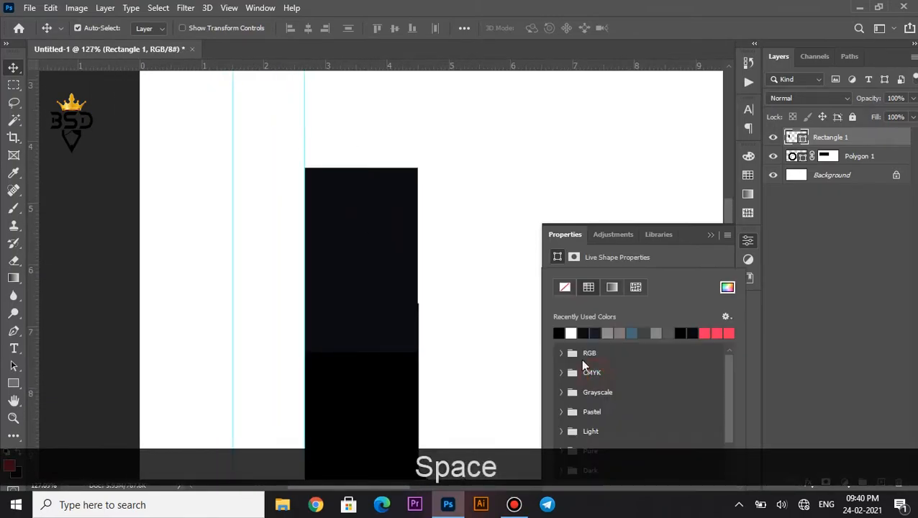
click(561, 332)
key(v)
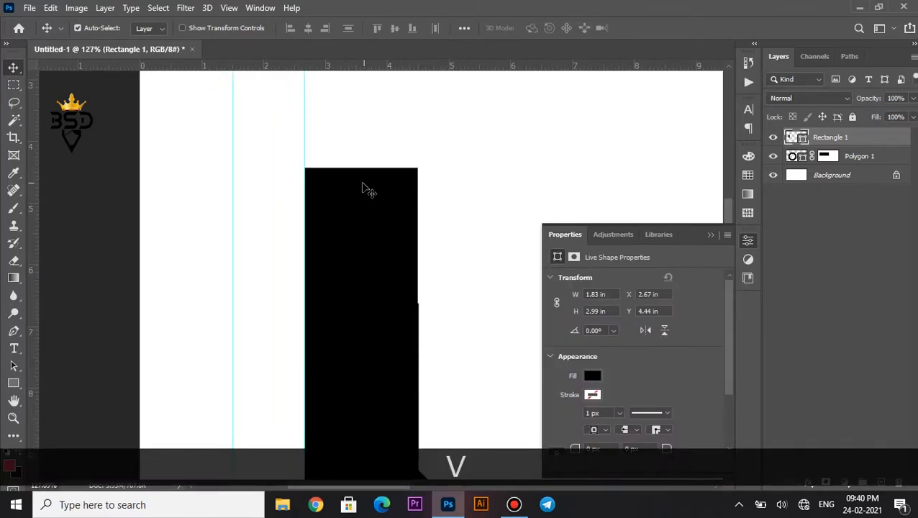
Round the rectangle's corners to a radius of about 0.07 in.
scroll(363, 188, up, 1)
key(u)
scroll(300, 178, up, 2)
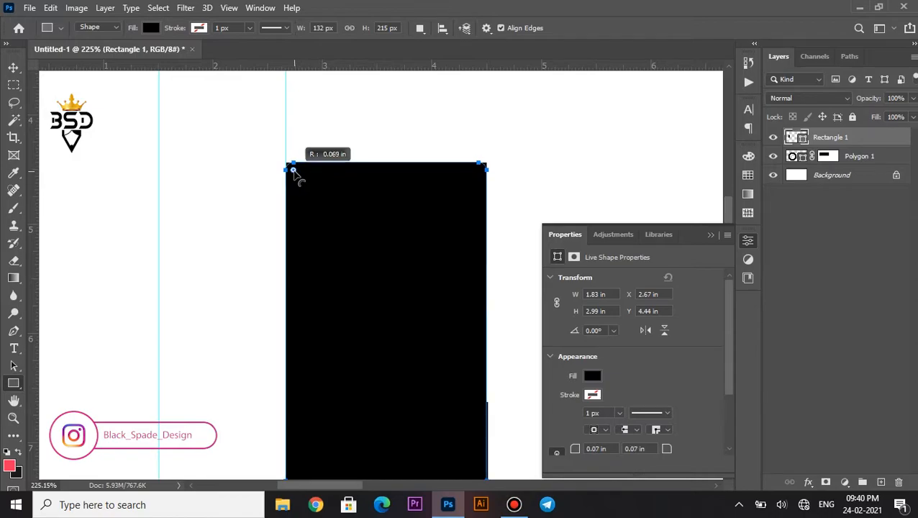
drag(293, 172, 292, 167)
key(v)
scroll(356, 191, down, 5)
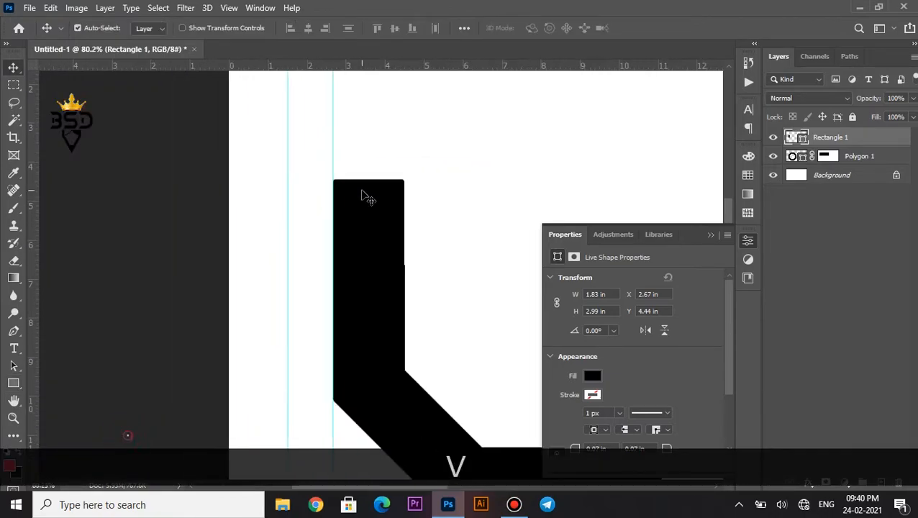
Stretch the rectangle upward to a height of about 3.61 in.
key(ctrl)
key(ctrl+t)
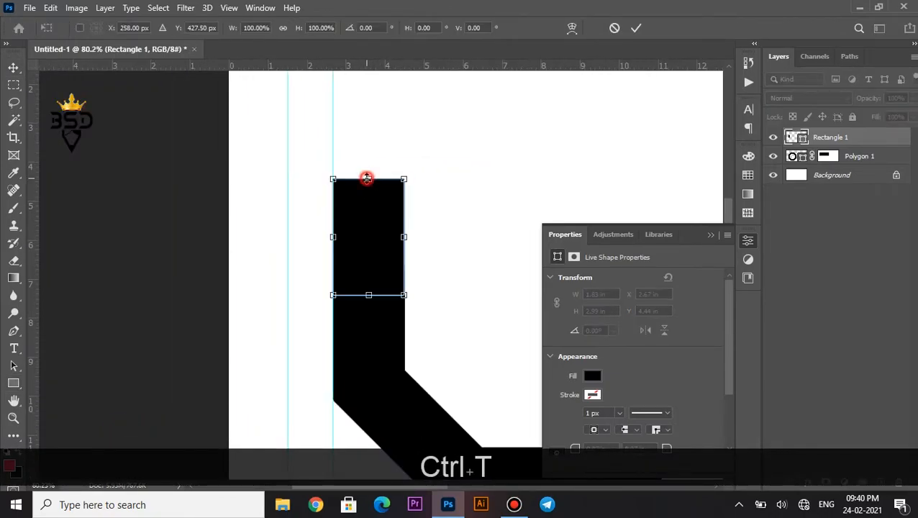
drag(367, 179, 369, 154)
key(Return)
scroll(407, 241, down, 2)
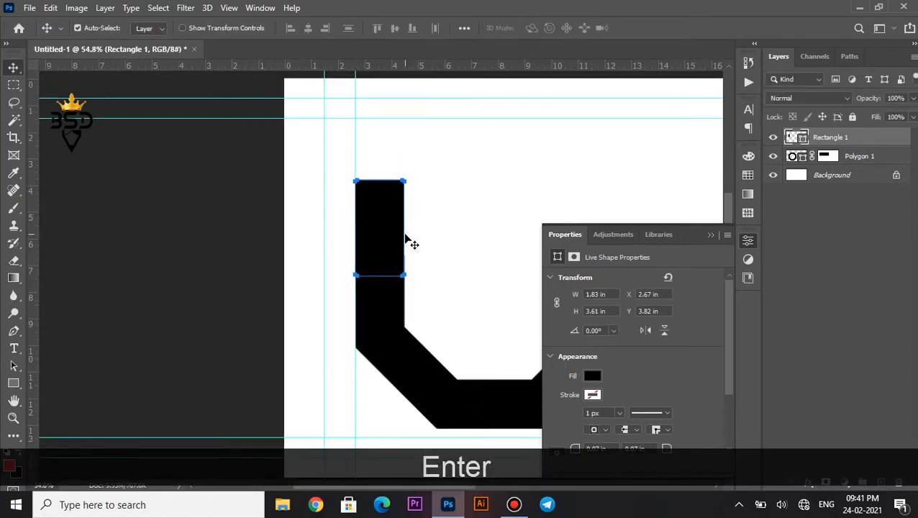
Nudge the rectangle and widen it to about 1.85 in so both sides line up with the octagon's left arm.
click(428, 267)
scroll(432, 277, up, 3)
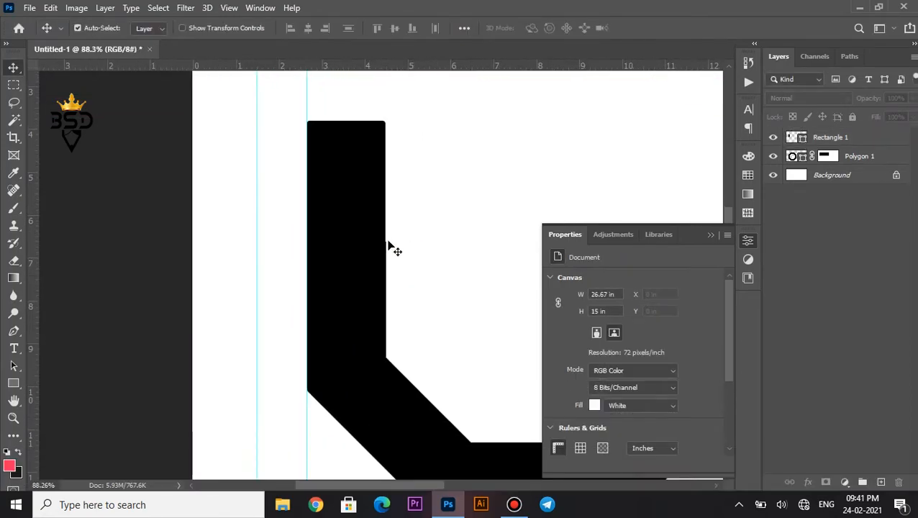
right_click(455, 209)
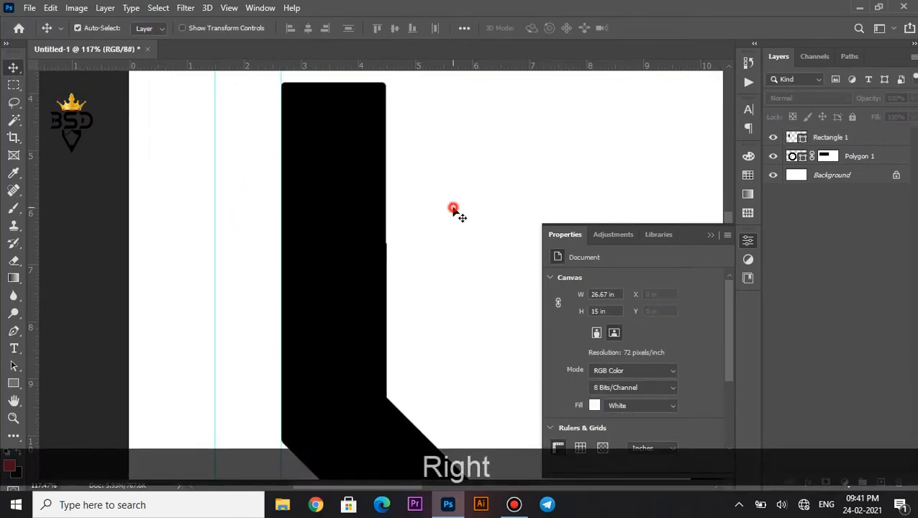
right_click(381, 183)
click(396, 188)
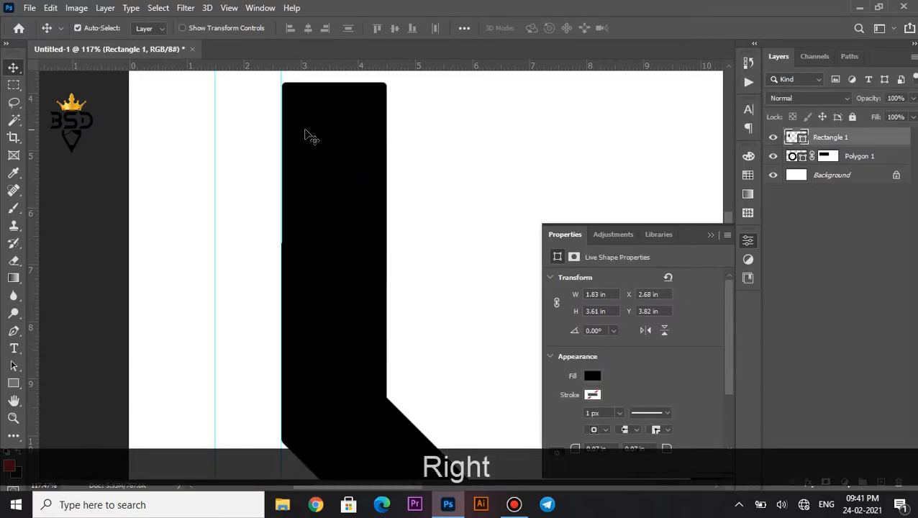
scroll(326, 307, up, 4)
key(ctrl+t)
key(Return)
scroll(369, 237, down, 5)
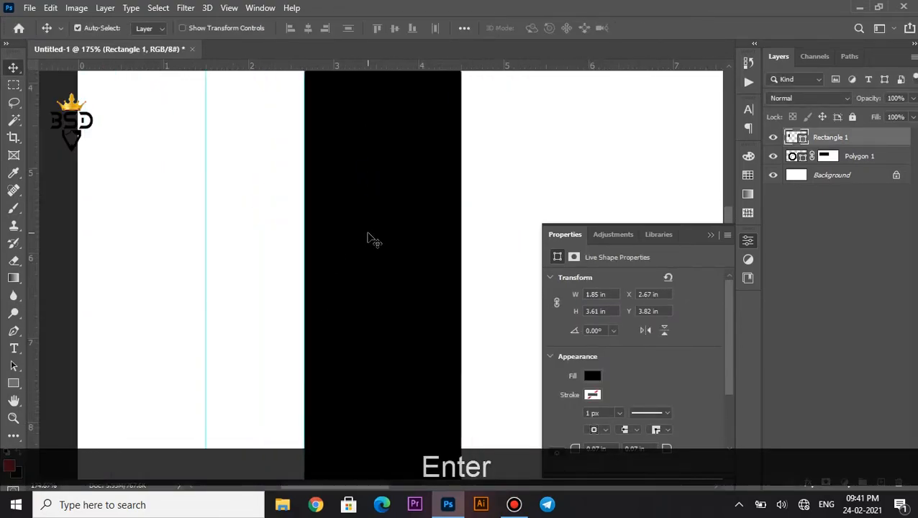
Mask out the right part of Polygon 1, keeping only its left arm and lower-left diagonal.
click(822, 159)
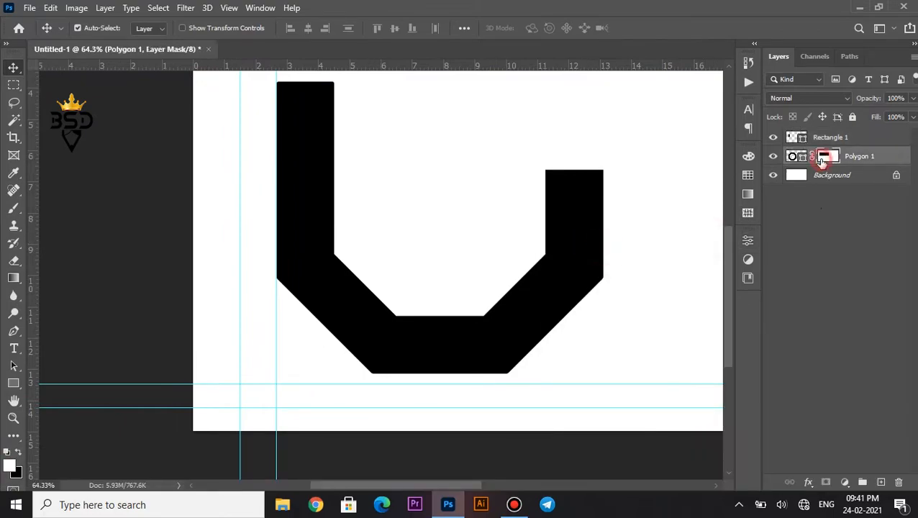
click(16, 86)
drag(475, 152, 370, 137)
key(Delete)
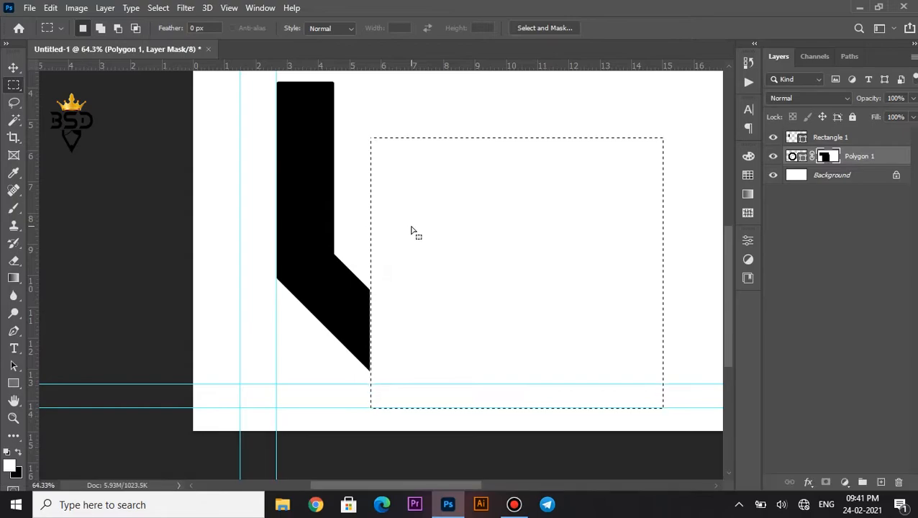
Duplicate the rectangle and place the copy to the right of the left arm.
key(v)
click(317, 139)
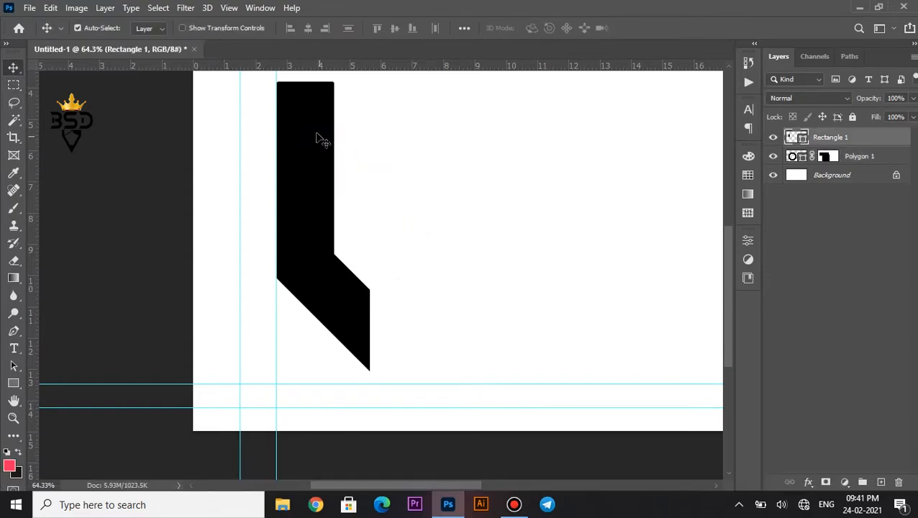
drag(311, 128, 460, 128)
Add a horizontal guide aligned with the inner corner where the left arm meets the diagonal.
drag(471, 68, 488, 254)
scroll(360, 240, up, 5)
scroll(324, 261, up, 1)
drag(252, 307, 253, 305)
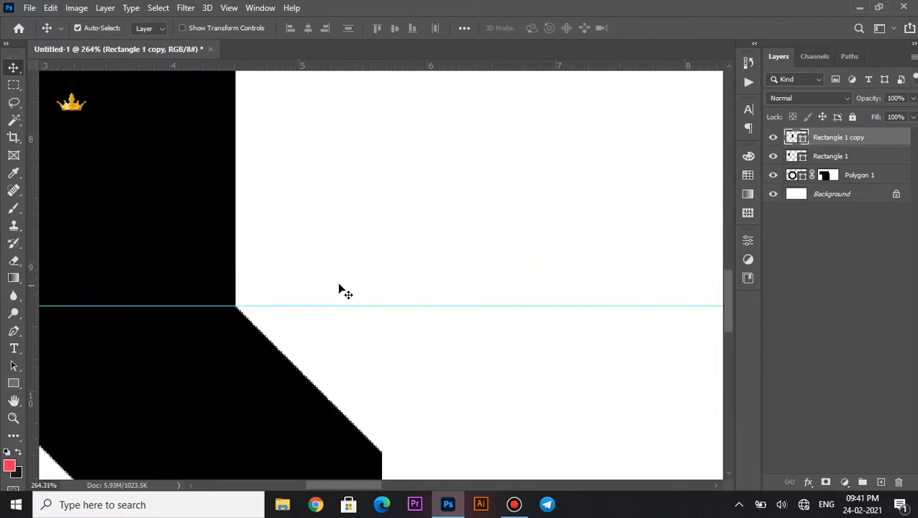
Stretch the rectangle copy downward until its lower edge meets the new horizontal guide.
scroll(343, 290, down, 3)
right_click(520, 167)
click(516, 156)
key(ctrl+t)
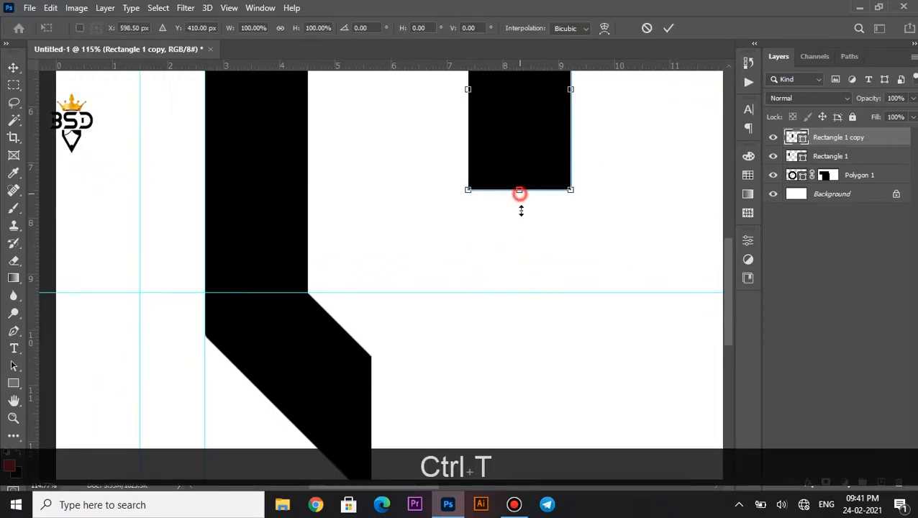
drag(520, 191, 520, 293)
key(Return)
Duplicate the right-hand bar, rotate the copy 90°, and place it horizontally below, overlapping the lower-left diagonal.
scroll(523, 292, down, 3)
drag(518, 164, 539, 262)
key(ctrl+t)
drag(633, 274, 627, 329)
click(359, 27)
text(90)
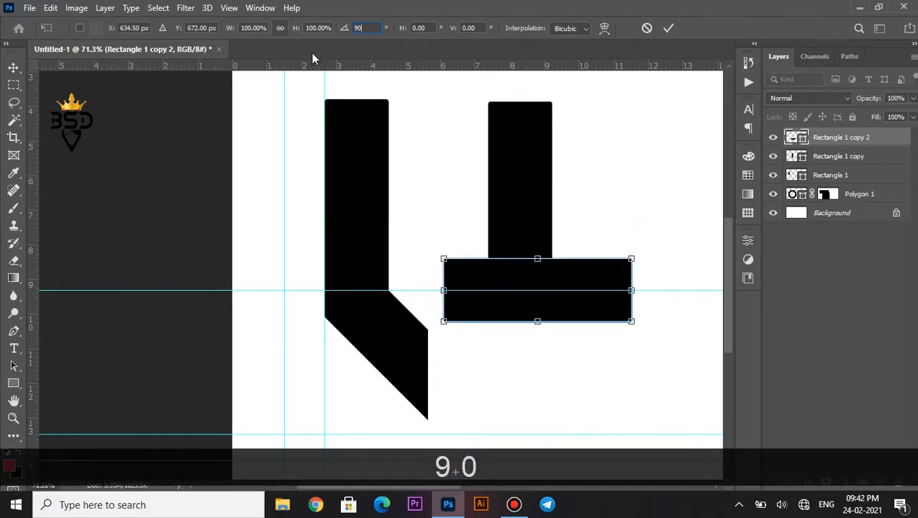
drag(574, 280, 518, 336)
key(Return)
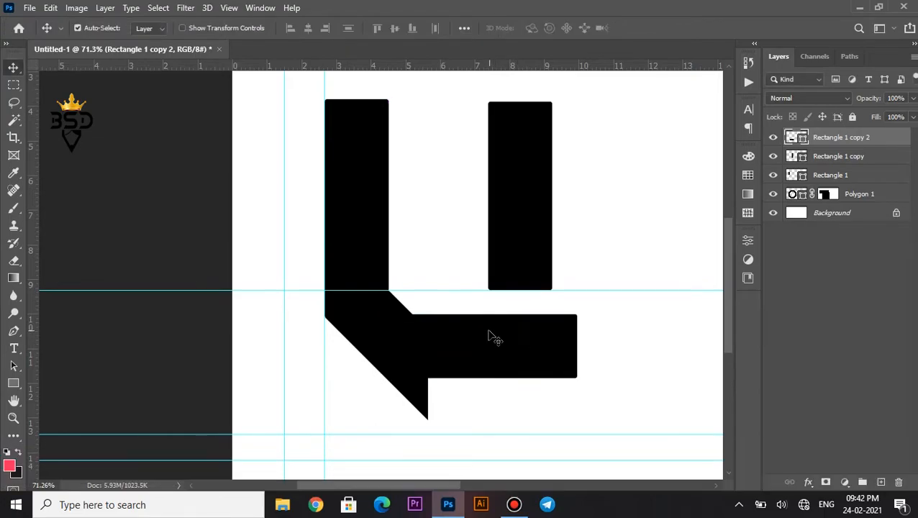
Set the opacity of the masked octagon layer to 50%.
scroll(464, 336, up, 3)
scroll(464, 336, up, 1)
scroll(425, 334, up, 1)
key(space)
drag(394, 348, 402, 273)
right_click(281, 195)
click(299, 200)
key(5)
Nudge the horizontal bar until its lower-left corner meets the outer edge of the octagon's diagonal.
right_click(563, 207)
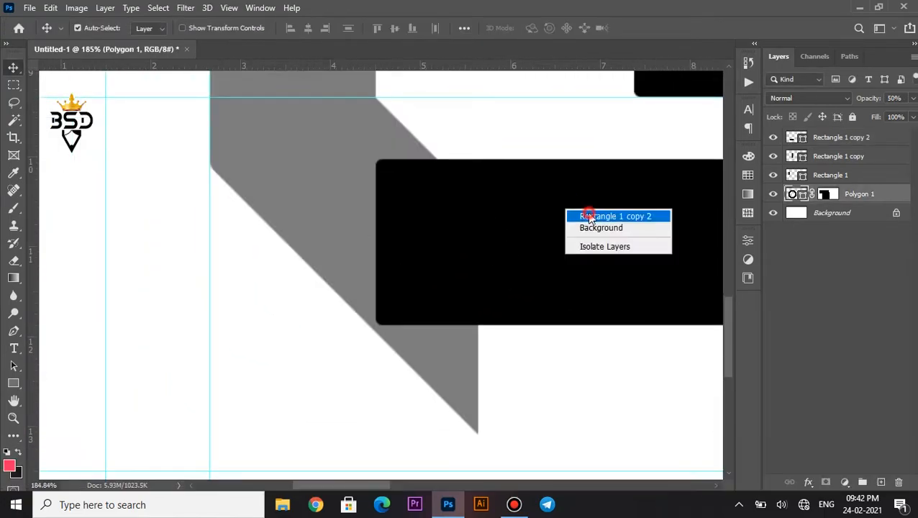
click(572, 214)
key(Down)
key(Down)
key(Down)
key(Down)
key(Down)
key(Down)
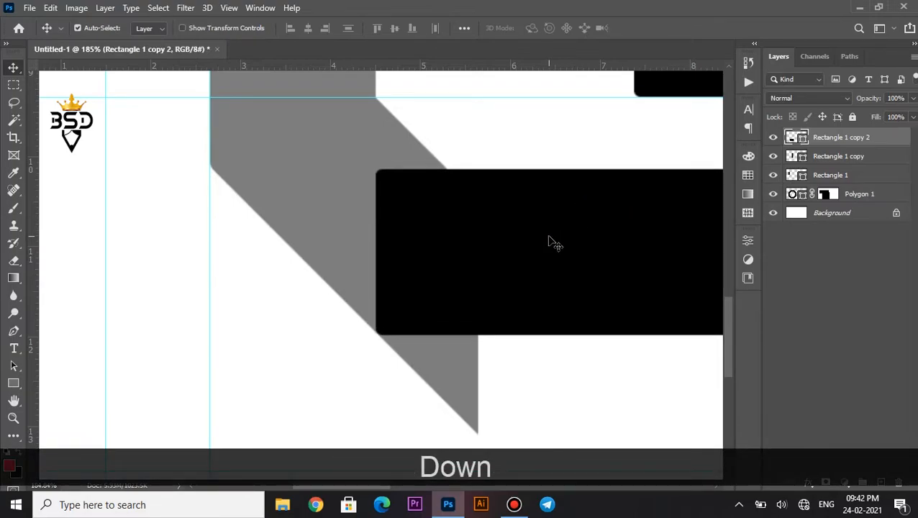
key(Down)
key(Down)
scroll(413, 305, up, 7)
key(space)
drag(408, 339, 389, 251)
key(Down)
scroll(388, 247, down, 12)
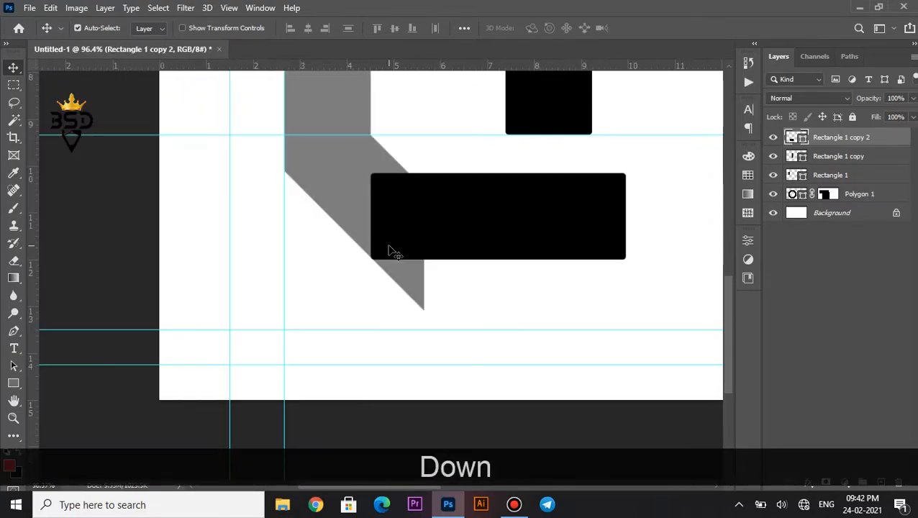
scroll(390, 250, up, 1)
key(Up)
key(Up)
key(Up)
key(Up)
key(Up)
scroll(356, 216, up, 4)
key(Left)
key(Left)
key(Left)
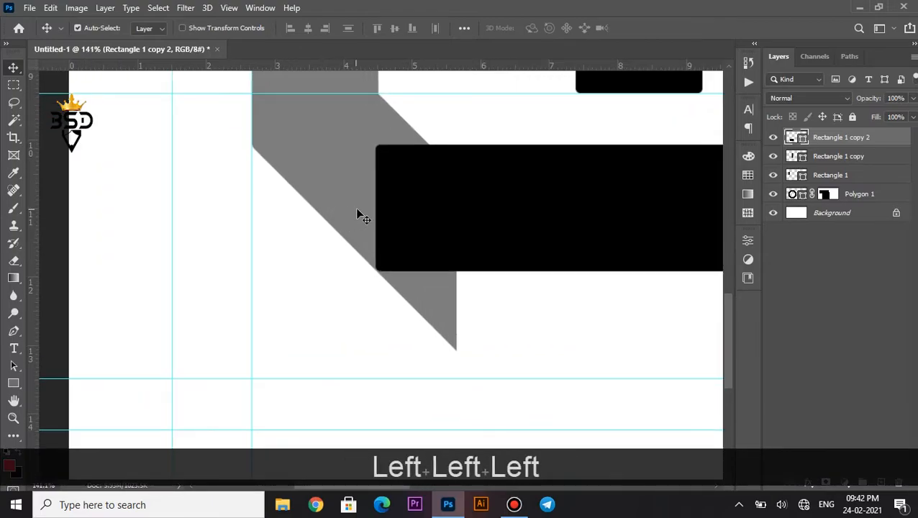
key(Left)
Select the diagonal's pointed tip below the horizontal bar with a rectangular marquee, remove it on the octagon's layer mask, and deselect.
scroll(356, 216, up, 4)
right_click(434, 348)
click(461, 354)
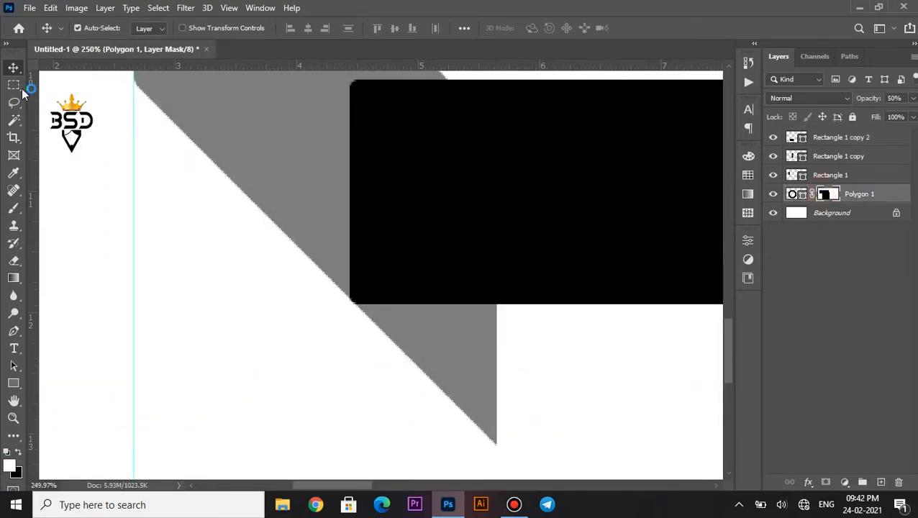
key(m)
drag(280, 304, 278, 304)
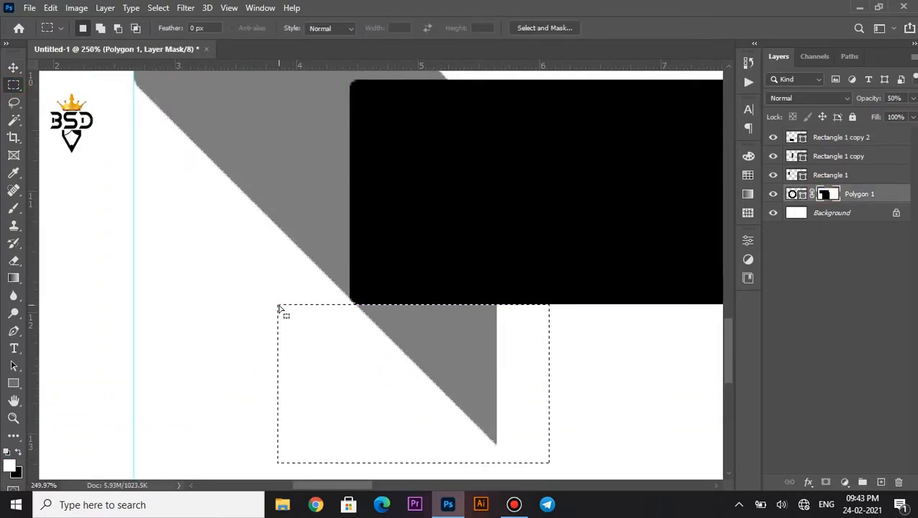
key(Delete)
key(ctrl+d)
Restore the octagon layer's opacity to 100%.
scroll(425, 298, down, 6)
drag(862, 101, 914, 101)
scroll(434, 218, up, 4)
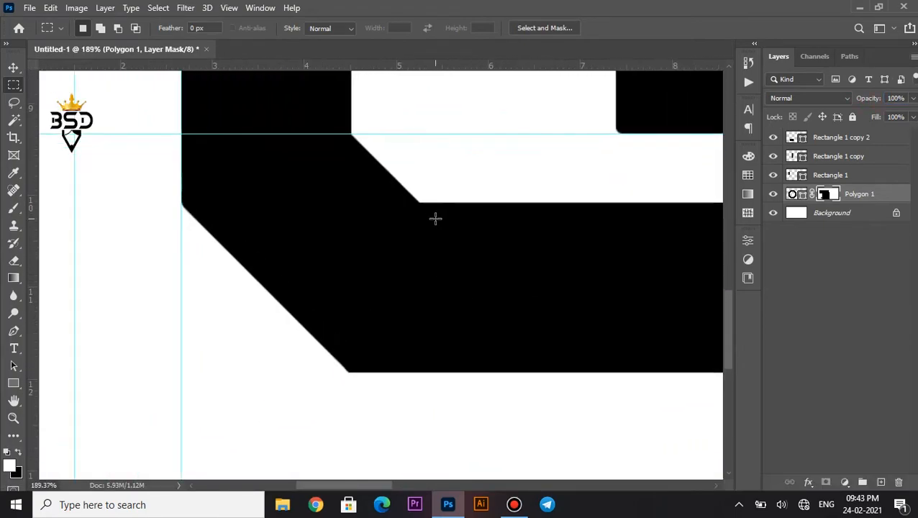
key(v)
key(space)
drag(434, 213, 464, 353)
scroll(463, 352, down, 4)
scroll(561, 344, up, 1)
key(space)
drag(521, 358, 485, 254)
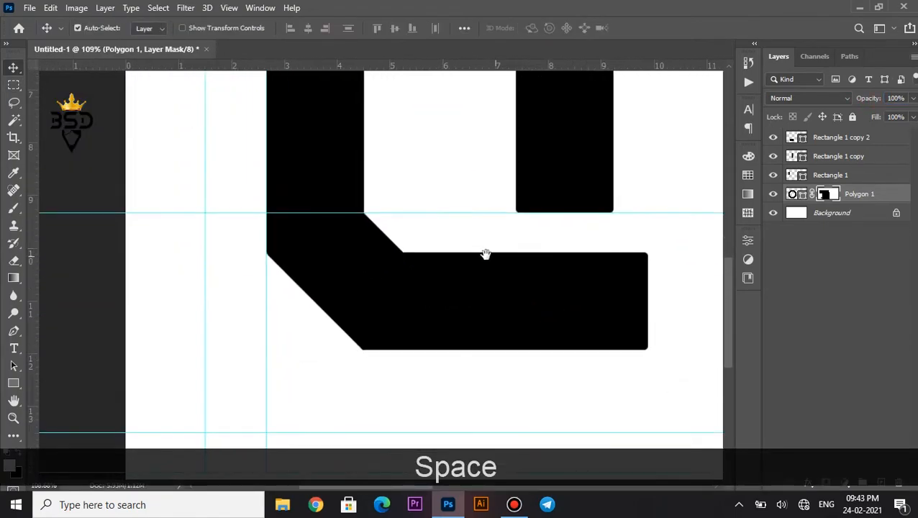
scroll(414, 292, down, 5)
drag(387, 174, 252, 262)
drag(373, 244, 510, 267)
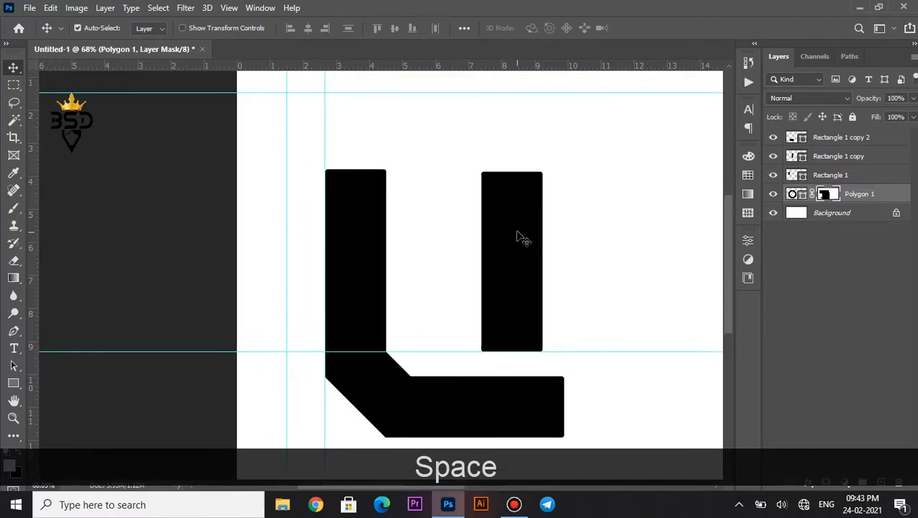
Move the top horizontal guide down across the two vertical bars and add another horizontal guide just above it.
right_click(539, 396)
click(568, 403)
right_click(370, 210)
click(392, 213)
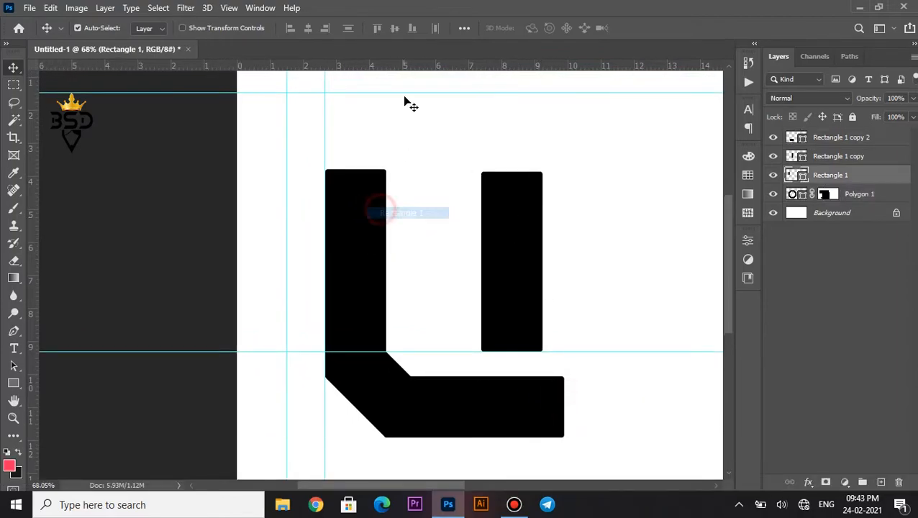
drag(403, 138, 406, 297)
drag(437, 68, 450, 292)
right_click(360, 210)
click(372, 217)
right_click(494, 398)
click(514, 405)
right_click(513, 407)
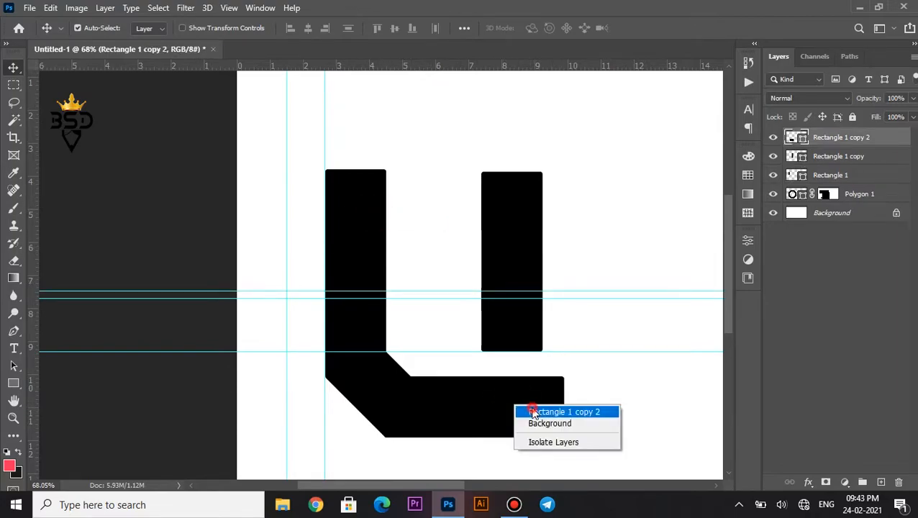
Duplicate the masked octagon corner and flip the copy horizontally to form the right-hand corner.
click(863, 194)
key(ctrl+j)
key(ctrl+t)
right_click(581, 191)
click(615, 464)
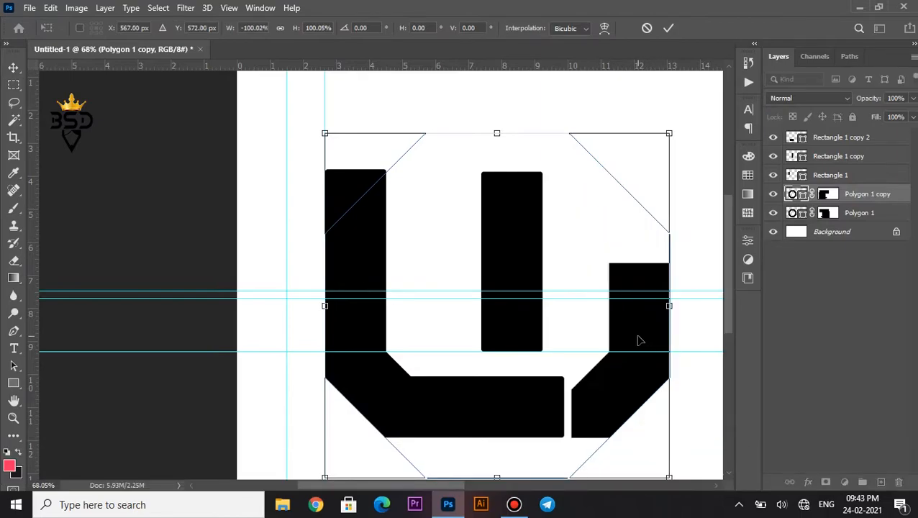
key(Return)
Nudge the flipped corner left until it overlaps the right end of the horizontal bar.
key(Left)
key(Left)
key(Left)
key(Left)
key(Left)
key(Left)
Nudge the middle vertical bar left to center it between the two outer arms.
click(530, 240)
key(Left)
key(Left)
key(Left)
key(Left)
key(Left)
key(Left)
key(Left)
key(Left)
key(Left)
key(Left)
key(Left)
key(Left)
key(Left)
key(Left)
key(Left)
key(Left)
key(Left)
key(Left)
key(Left)
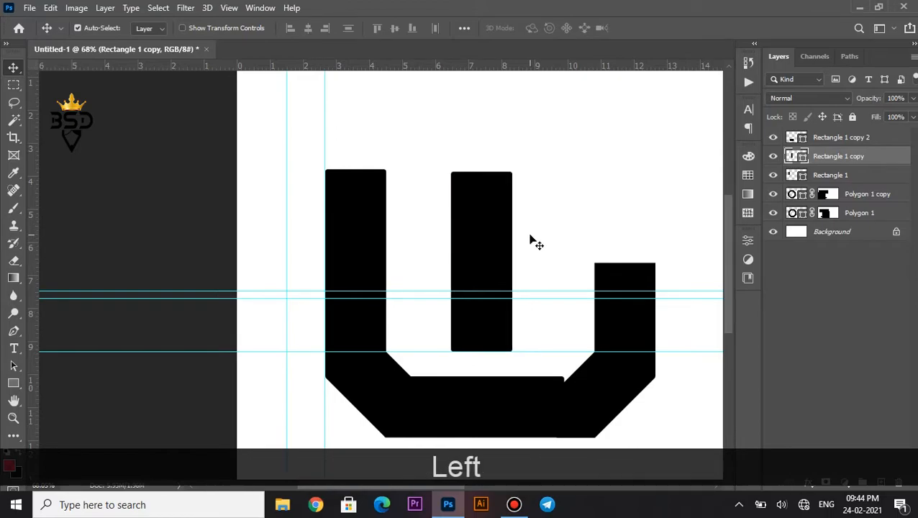
Fine-tune the right-hand corner's vertical position so it lines up with the horizontal bar.
right_click(605, 273)
click(620, 280)
scroll(625, 287, up, 2)
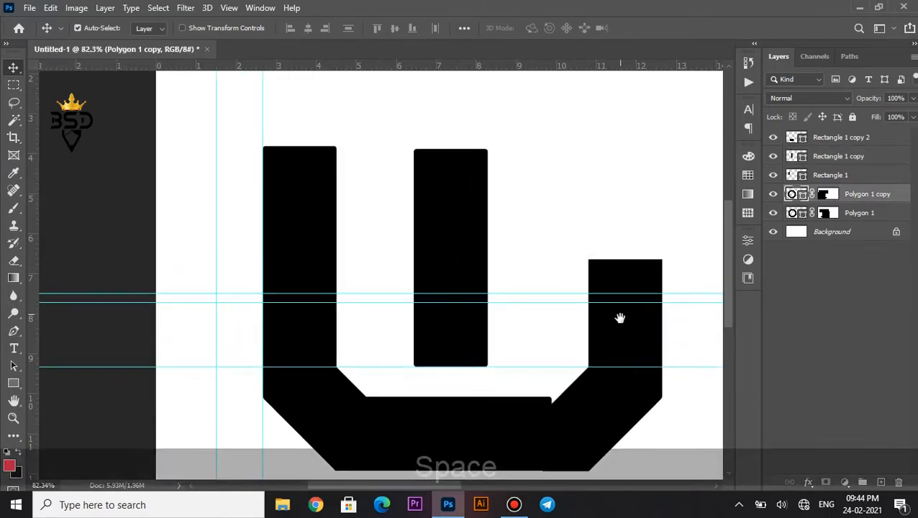
drag(618, 312, 617, 259)
key(Up)
scroll(575, 359, up, 4)
drag(575, 362, 561, 283)
scroll(574, 363, up, 8)
key(Down)
Stretch the horizontal bar's right end slightly to fill the notch where it joins the right-hand corner.
right_click(352, 138)
click(377, 145)
key(ctrl+t)
drag(537, 241, 541, 241)
key(Return)
scroll(539, 232, down, 14)
scroll(556, 140, up, 3)
drag(556, 140, 524, 297)
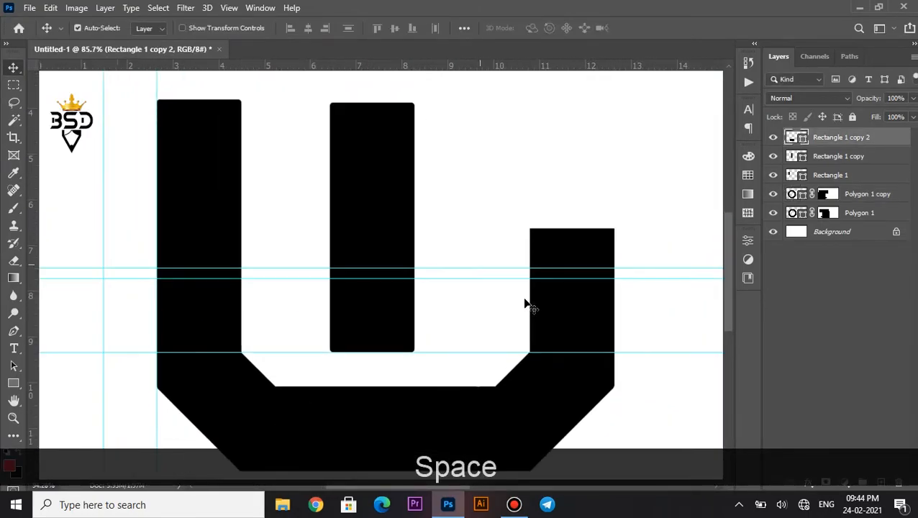
Duplicate the middle bar onto the right arm and shorten the copy from its top edge.
click(563, 242)
right_click(360, 192)
click(380, 196)
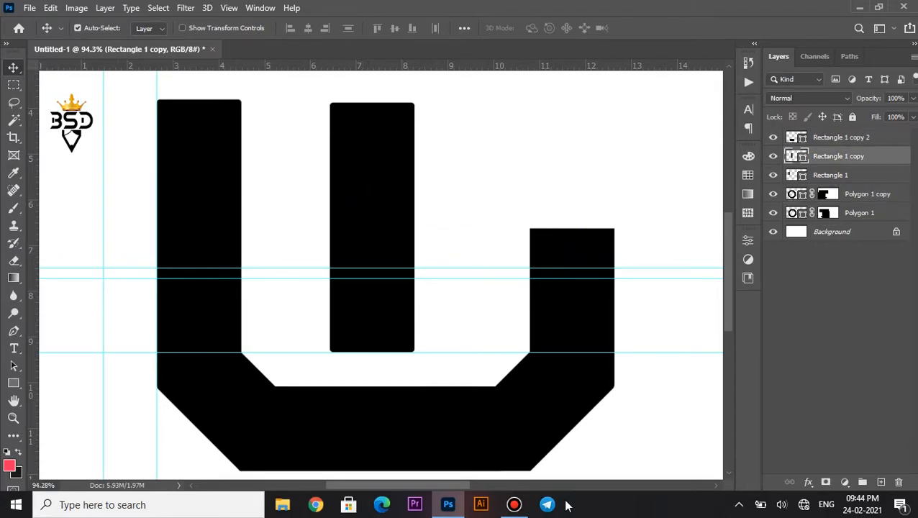
drag(402, 180, 584, 179)
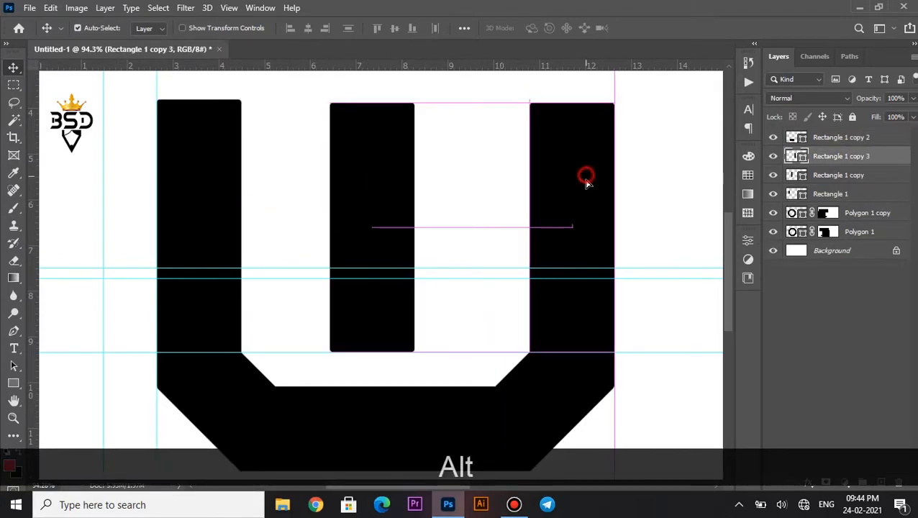
key(ctrl+t)
drag(571, 102, 571, 183)
key(Return)
Duplicate the lower-right corner piece and flip the copy vertically to form the upper-right corner.
right_click(545, 383)
click(545, 384)
key(ctrl+j)
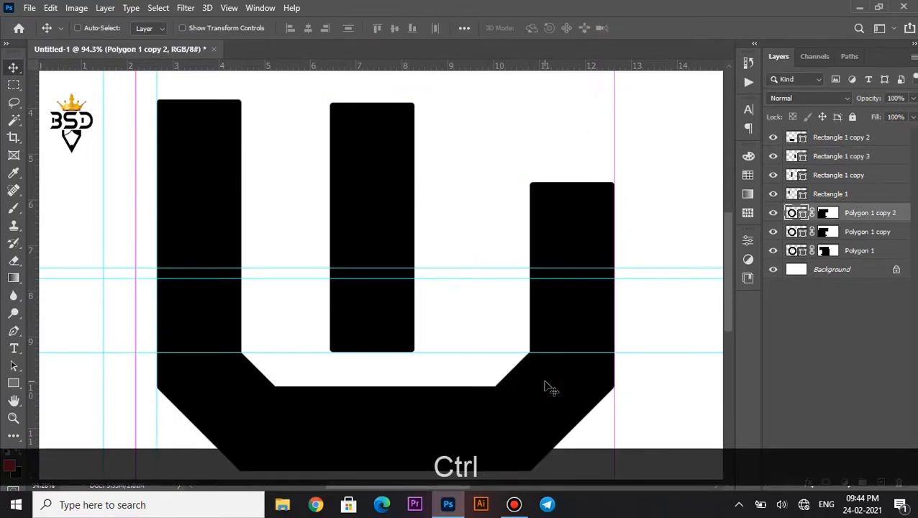
key(ctrl+t)
right_click(527, 356)
click(550, 345)
key(Return)
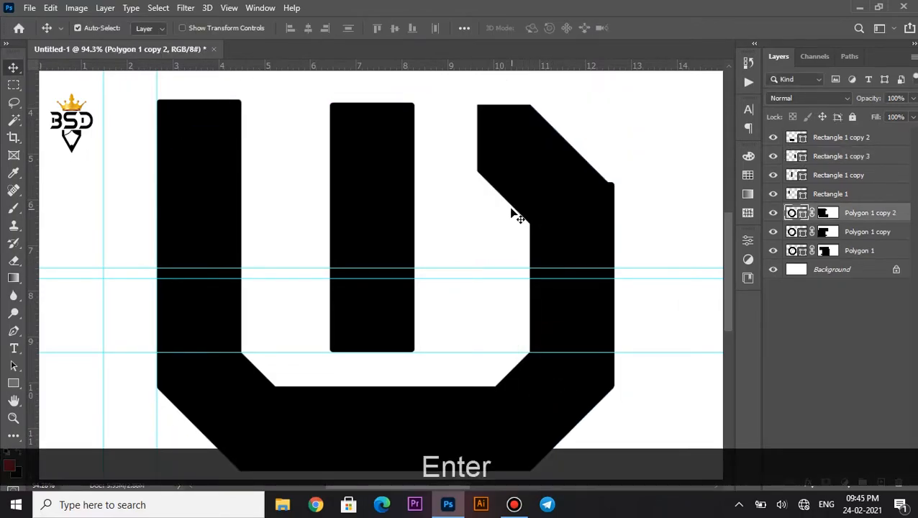
Shift the upper-right corner piece slightly so its diagonal meets the top of the right arm.
scroll(512, 145, up, 1)
right_click(516, 147)
click(530, 157)
drag(523, 150, 520, 145)
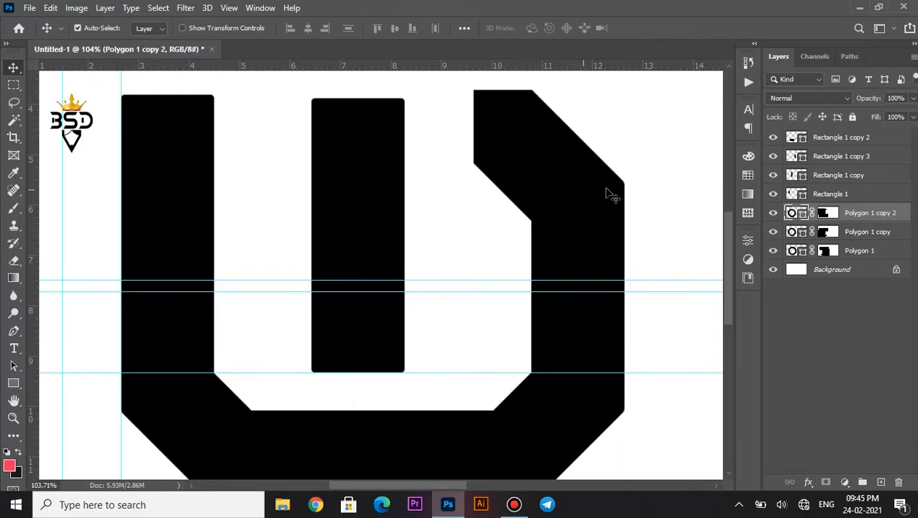
Add a horizontal guide near the middle bar's top edge and stretch the bar's top to meet it.
drag(545, 69, 546, 98)
scroll(344, 164, up, 2)
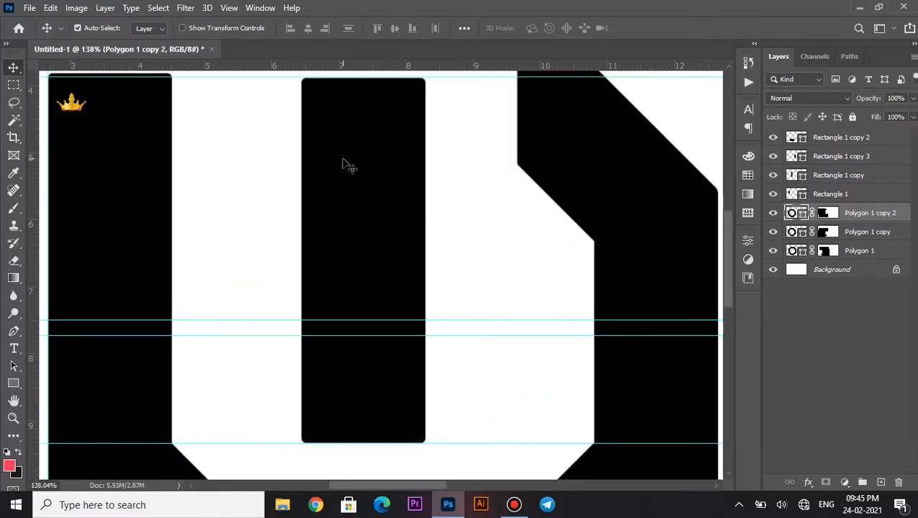
drag(345, 112, 360, 182)
click(368, 186)
key(ctrl+t)
drag(375, 148, 377, 146)
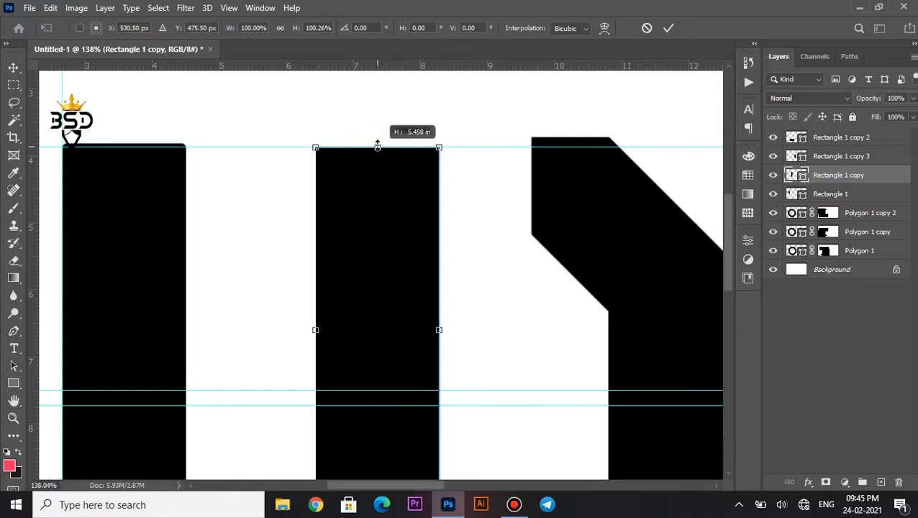
key(Return)
Nudge the upper-right corner piece up until its top edge meets the horizontal guide.
drag(631, 205, 471, 217)
right_click(493, 214)
click(510, 221)
key(Up)
key(Up)
key(Up)
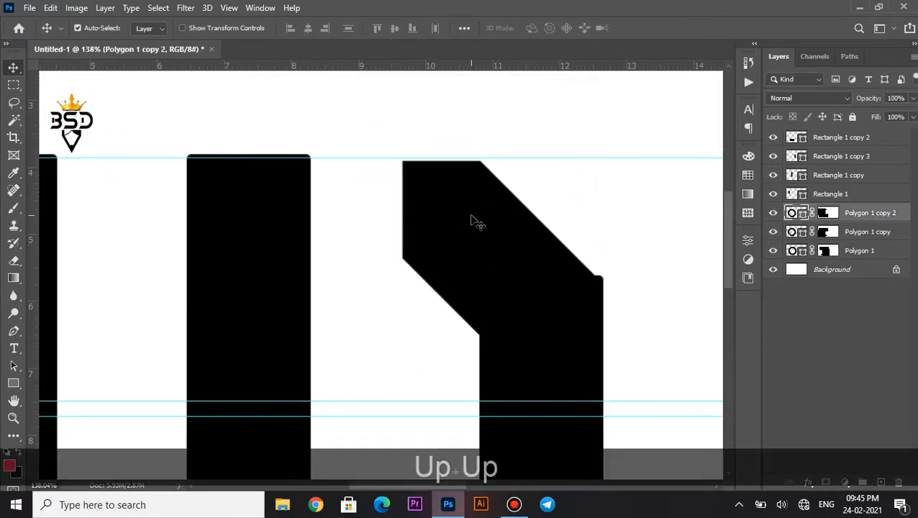
key(Up)
key(Up)
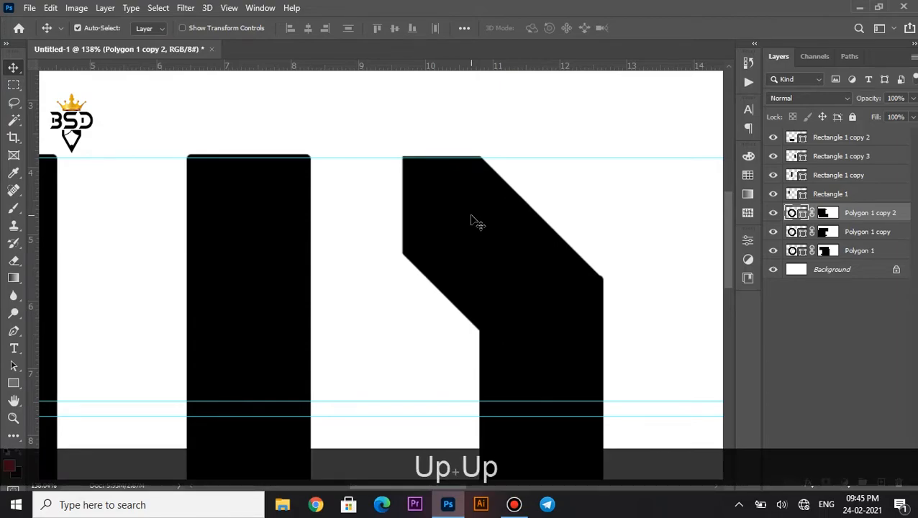
Fine-adjust the upper horizontal guide beside the middle bar's top edge.
drag(327, 154, 327, 155)
scroll(451, 169, up, 4)
scroll(451, 170, down, 5)
scroll(590, 319, up, 4)
key(space)
drag(588, 317, 543, 195)
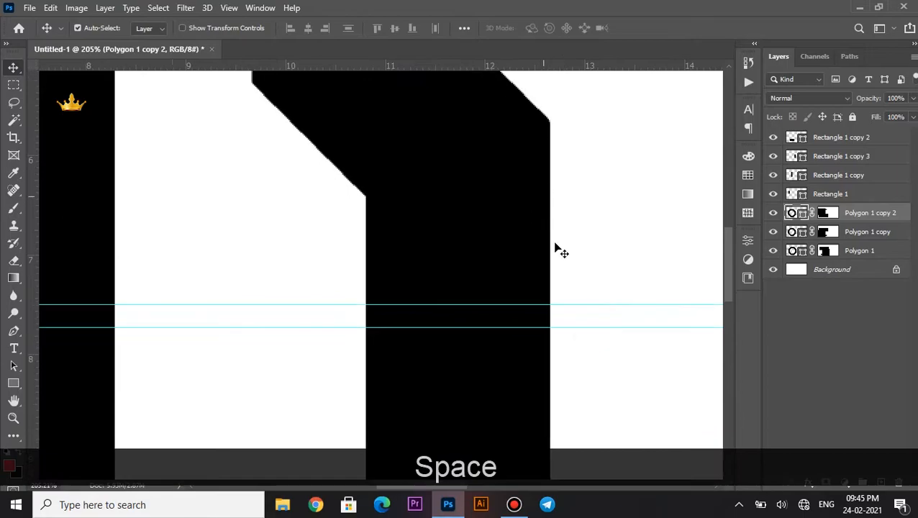
Lower the top edge of the right arm rectangle slightly beneath the upper-right corner piece.
ctrl+click(500, 388)
key(ctrl+t)
drag(455, 116, 458, 127)
key(Return)
Duplicate the bottom bar and place the copy along the upper horizontal guide, starting at the left arm's inner edge.
scroll(515, 229, down, 3)
scroll(454, 205, down, 3)
scroll(403, 157, up, 4)
scroll(504, 190, down, 2)
key(space)
drag(504, 191, 519, 245)
scroll(512, 213, down, 4)
scroll(511, 213, up, 3)
key(space)
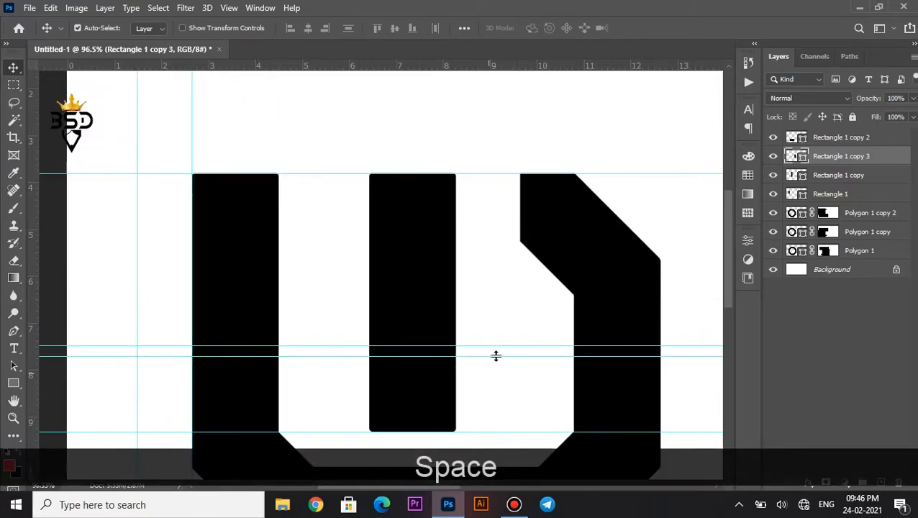
key(space)
drag(531, 472, 498, 335)
right_click(428, 328)
click(445, 332)
drag(420, 329, 403, 139)
key(space)
drag(401, 134, 494, 271)
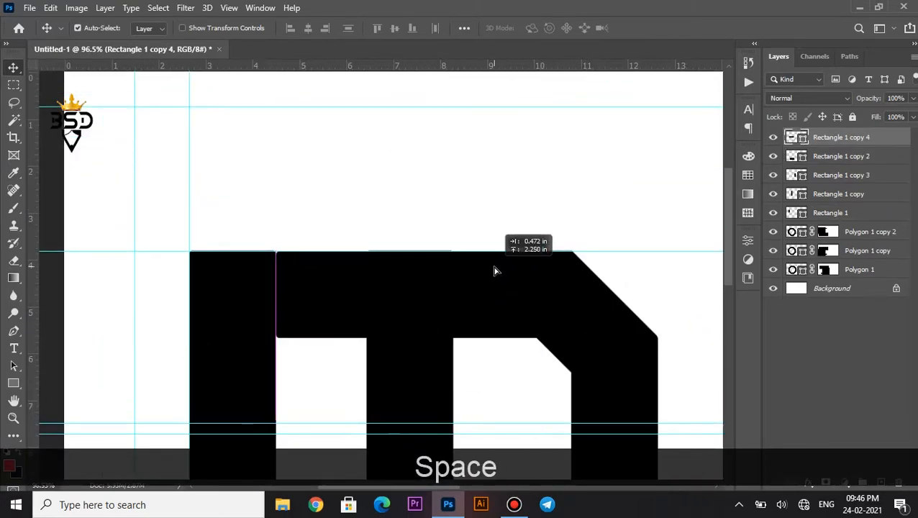
Narrow the new top bar so its left end lines up with the middle bar's left edge.
scroll(495, 271, up, 4)
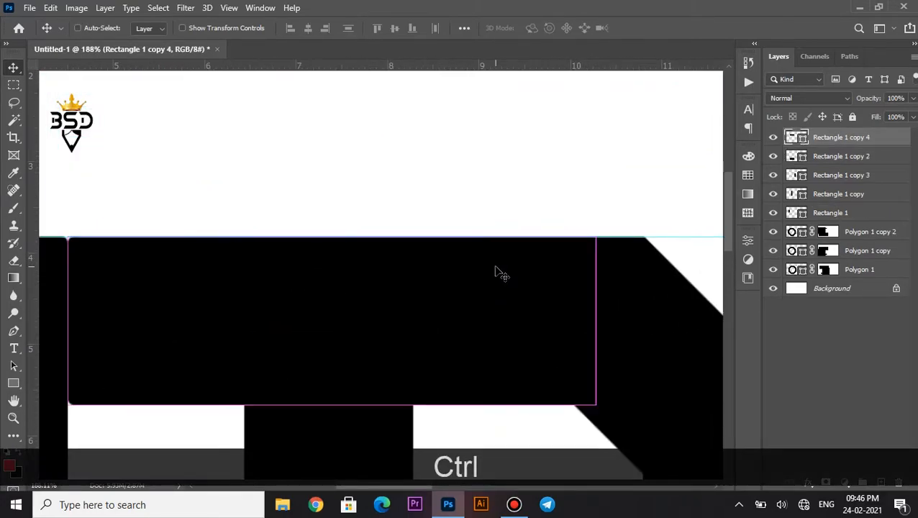
key(ctrl+t)
drag(68, 320, 238, 315)
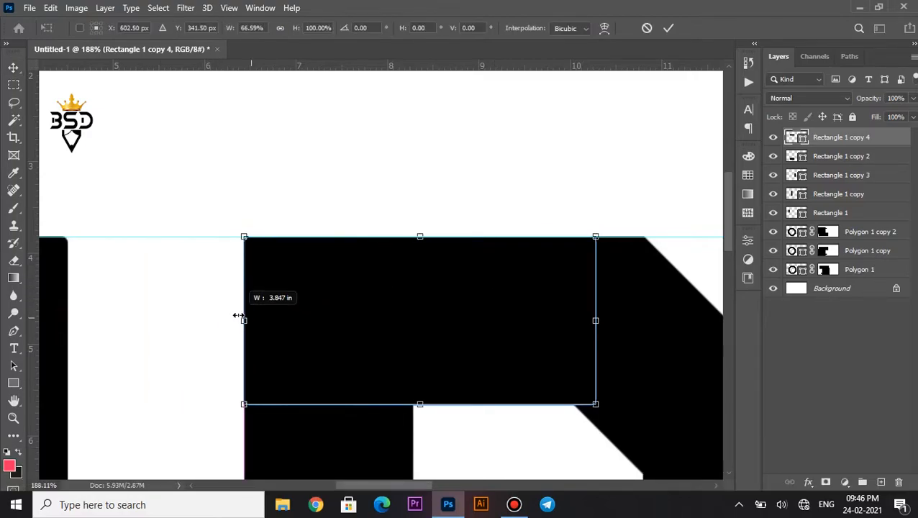
key(Return)
scroll(274, 317, down, 5)
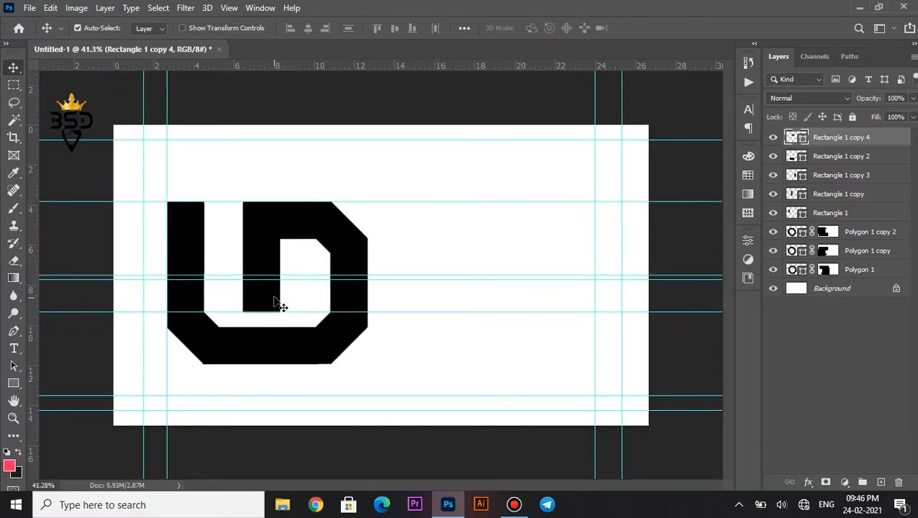
scroll(262, 270, up, 3)
key(space)
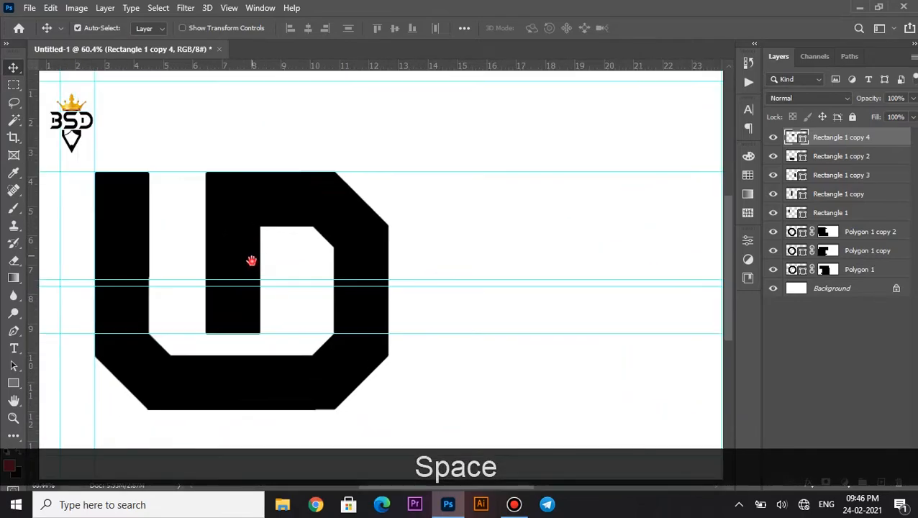
drag(252, 259, 381, 250)
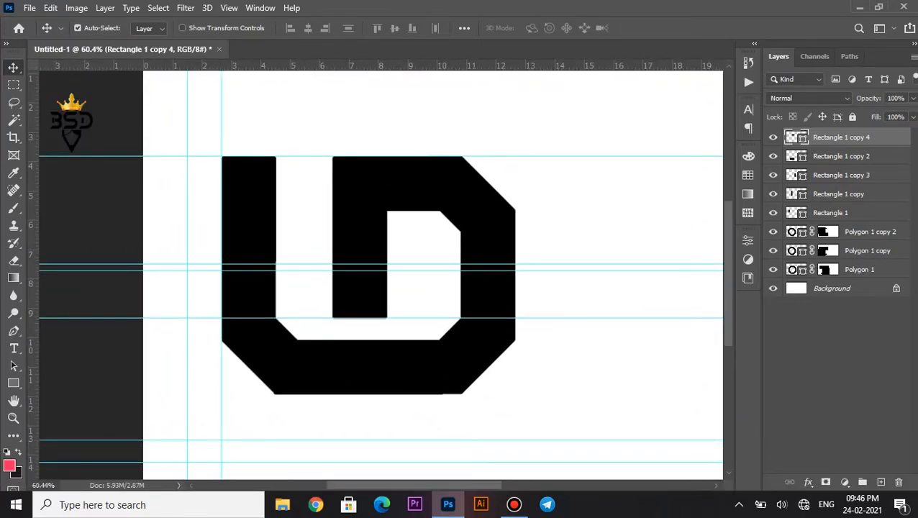
Select all the letter's shape layers and stretch them together slightly upward past the upper guide.
shift+click(866, 270)
key(ctrl+t)
drag(367, 116, 366, 104)
key(Return)
scroll(427, 260, down, 4)
scroll(317, 259, up, 4)
drag(314, 260, 485, 226)
key(ctrl+t)
drag(587, 84, 522, 169)
key(ctrl+z)
key(Return)
Group all the letter's pieces, duplicate the group and hide the original.
scroll(354, 282, down, 3)
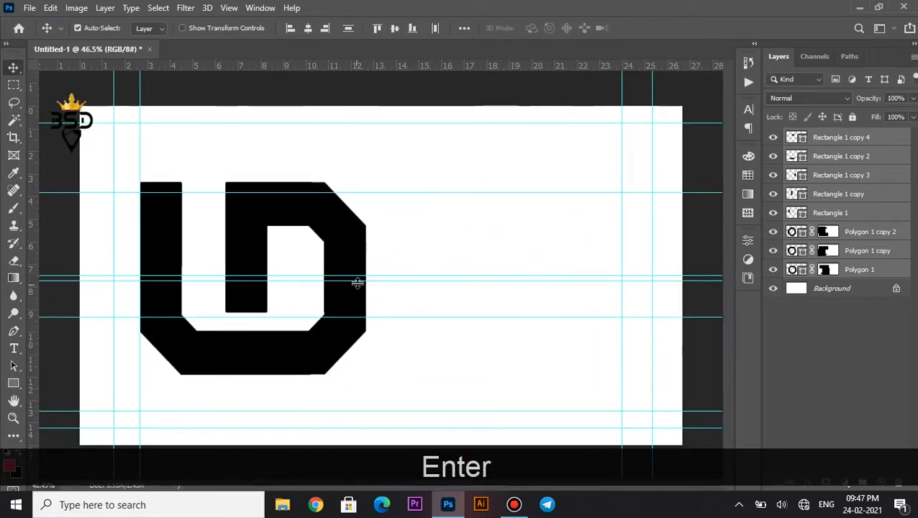
scroll(400, 213, up, 2)
scroll(401, 214, up, 1)
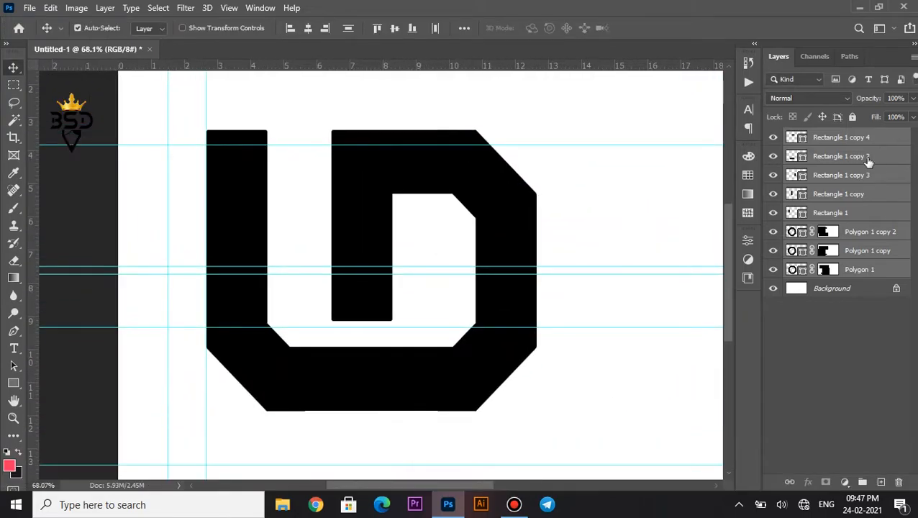
key(ctrl+g)
key(ctrl+j)
click(773, 154)
Move the duplicated letter group to the right, toward the centre of the canvas.
scroll(589, 199, down, 3)
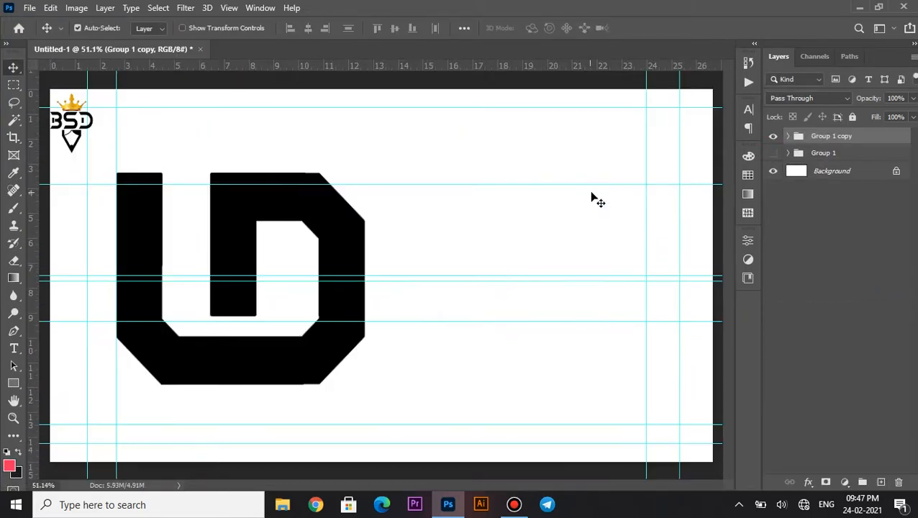
key(ctrl+t)
drag(317, 247, 463, 223)
key(Return)
scroll(344, 235, up, 3)
scroll(344, 234, up, 1)
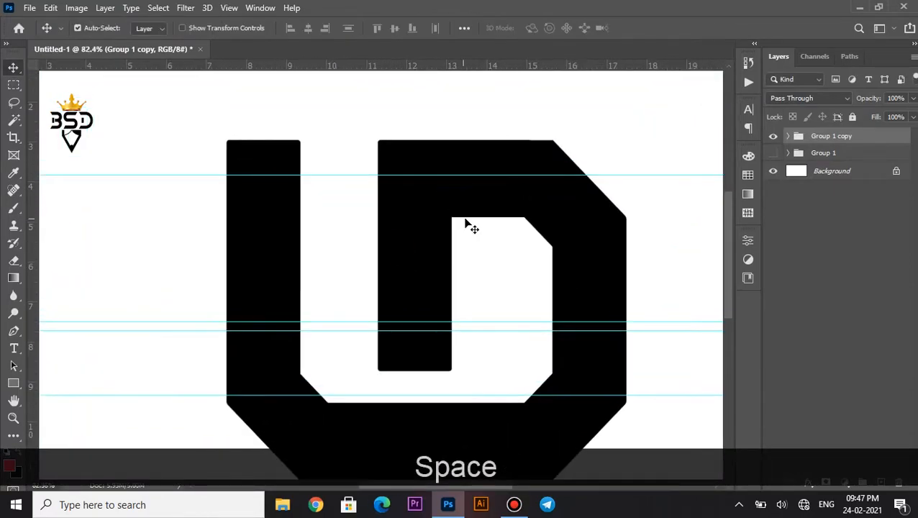
Delete the left arm rectangle from the duplicated letter.
right_click(280, 269)
click(295, 285)
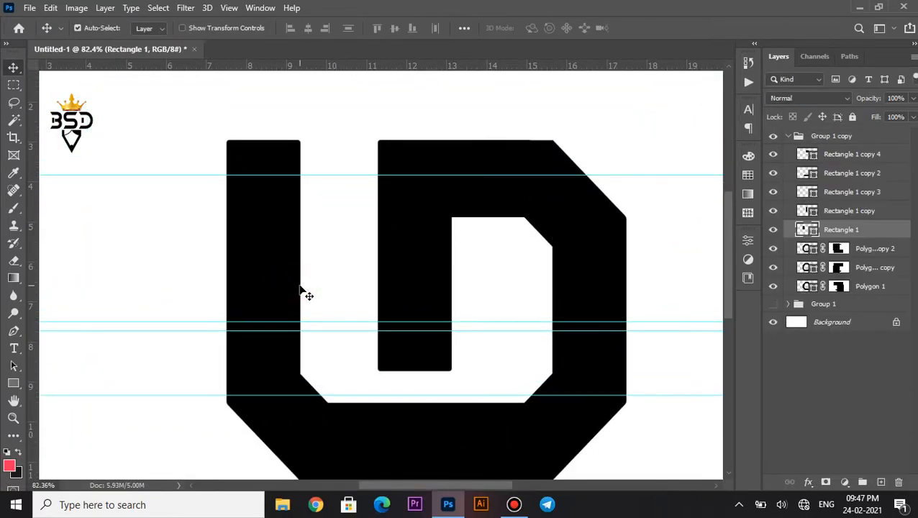
key(Delete)
Flip the lower-left corner piece vertically so it becomes the upper-left corner.
right_click(295, 299)
key(ctrl+t)
right_click(429, 352)
click(449, 346)
key(Return)
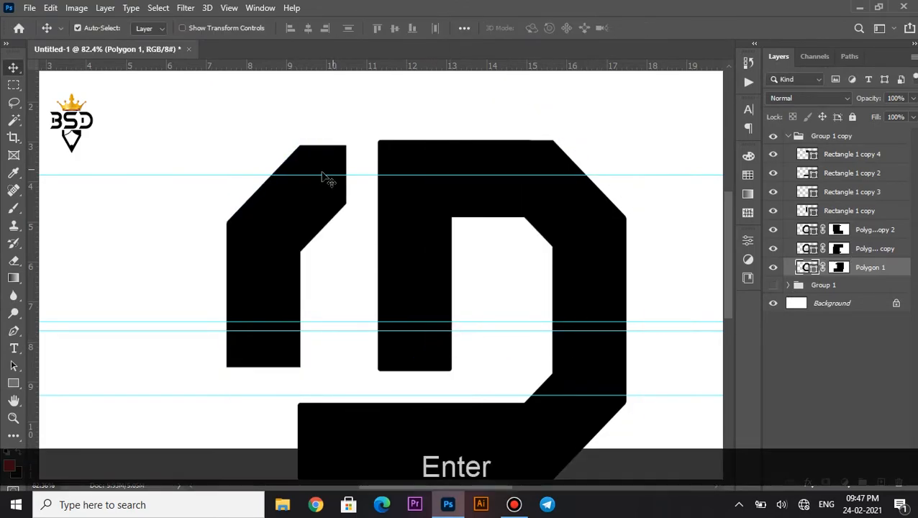
Move the middle bar down and slightly left, clear of the top bar.
scroll(401, 153, up, 2)
right_click(506, 268)
click(537, 283)
drag(536, 283, 505, 412)
Raise the upper horizontal guide to the top bar's top edge and align the upper-left corner piece with it.
right_click(550, 194)
click(563, 208)
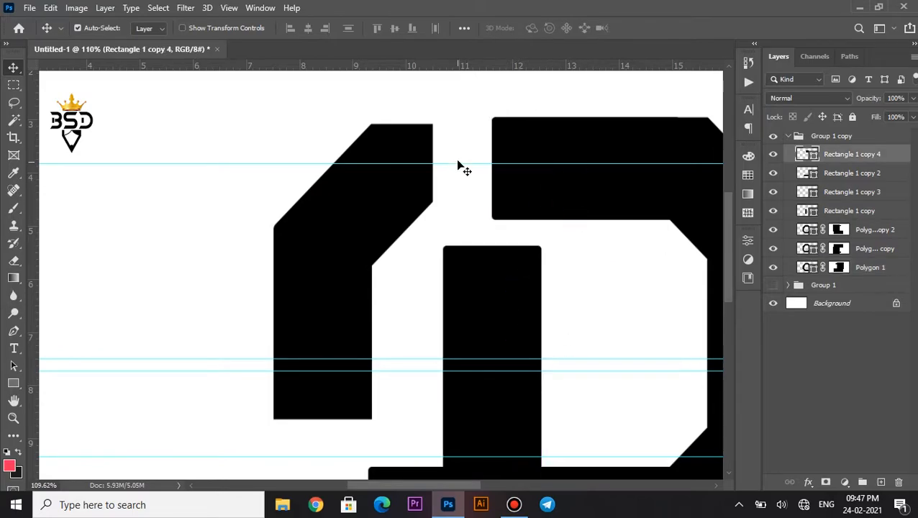
scroll(410, 159, up, 1)
click(431, 172)
drag(431, 172, 428, 100)
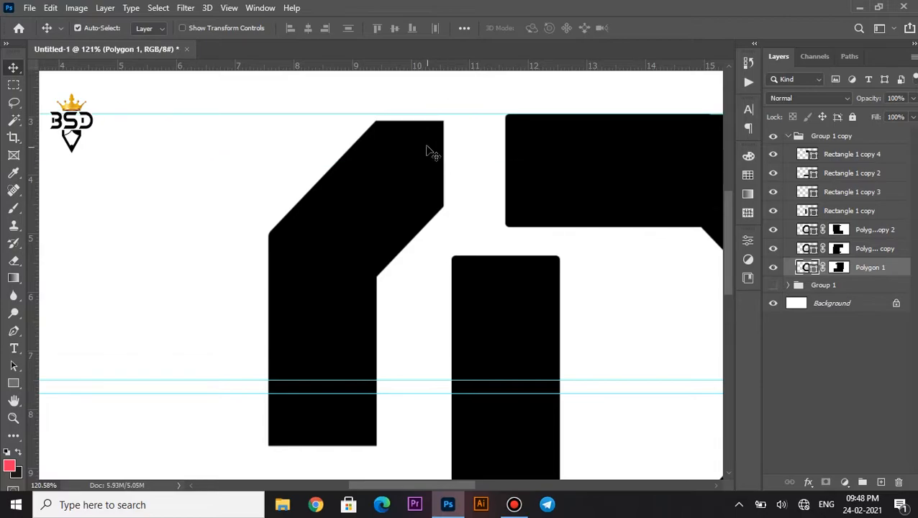
drag(425, 174, 440, 172)
scroll(503, 180, up, 3)
Stretch the top bar's left end to join the upper-left corner piece.
click(531, 184)
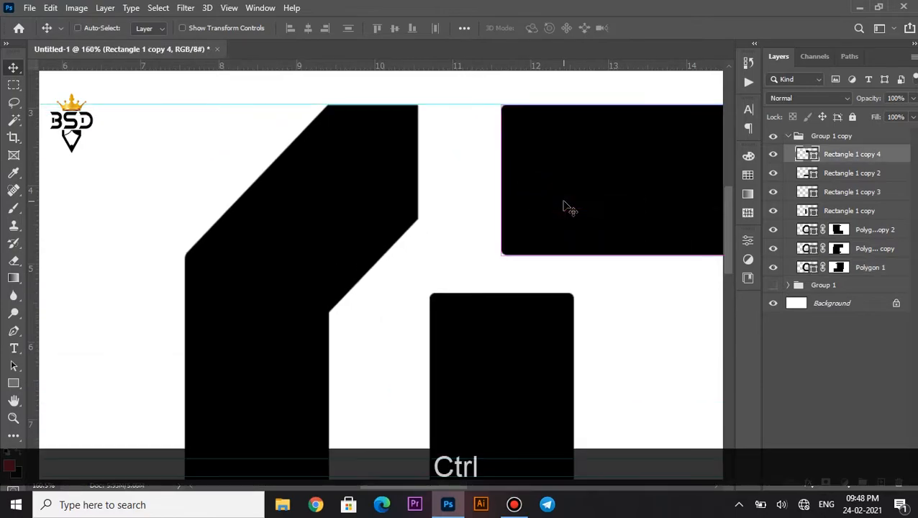
key(ctrl+t)
drag(500, 180, 328, 194)
key(Return)
Move the middle bar left beneath the upper-left corner piece to form the left leg.
scroll(477, 182, down, 3)
scroll(440, 252, down, 1)
click(389, 350)
drag(511, 326, 365, 190)
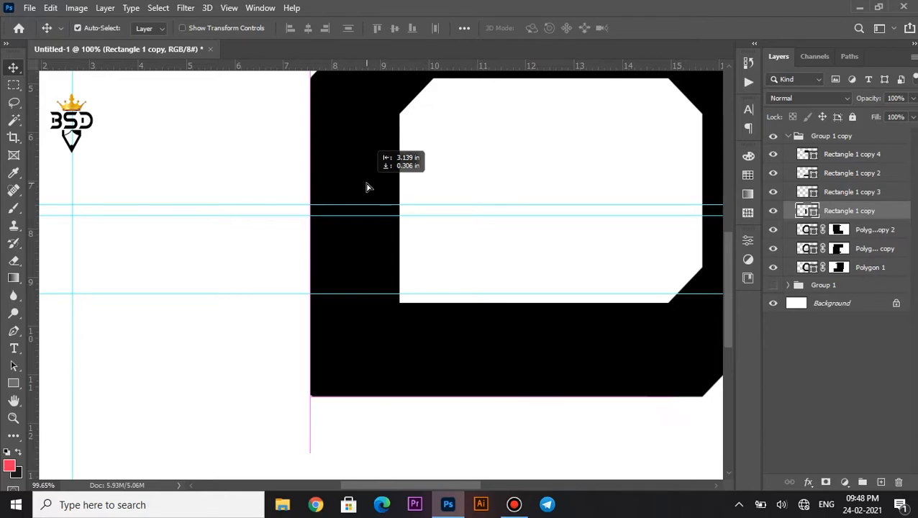
Hide the bottom bar of the duplicated letter.
right_click(525, 338)
click(552, 355)
click(773, 173)
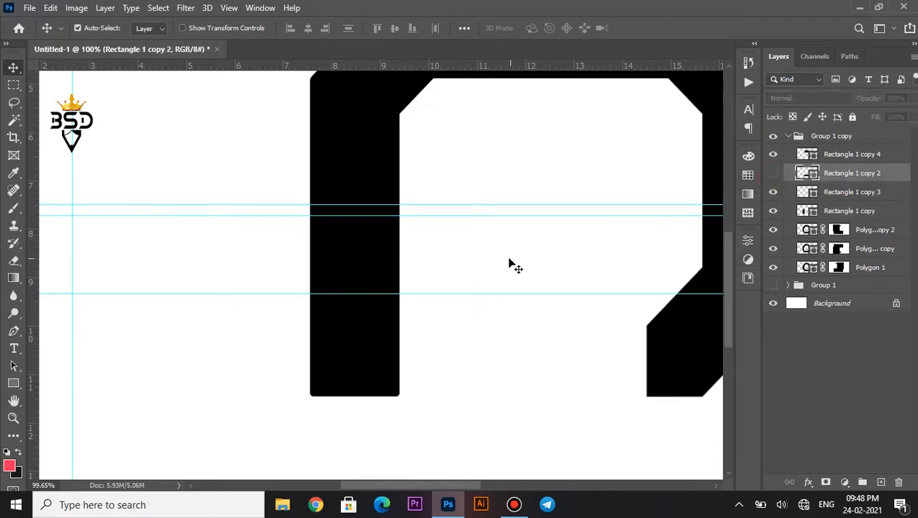
Delete the upper-right corner piece from the duplicated letter.
scroll(509, 264, down, 1)
drag(496, 139, 390, 215)
right_click(594, 229)
click(633, 248)
right_click(603, 261)
click(651, 291)
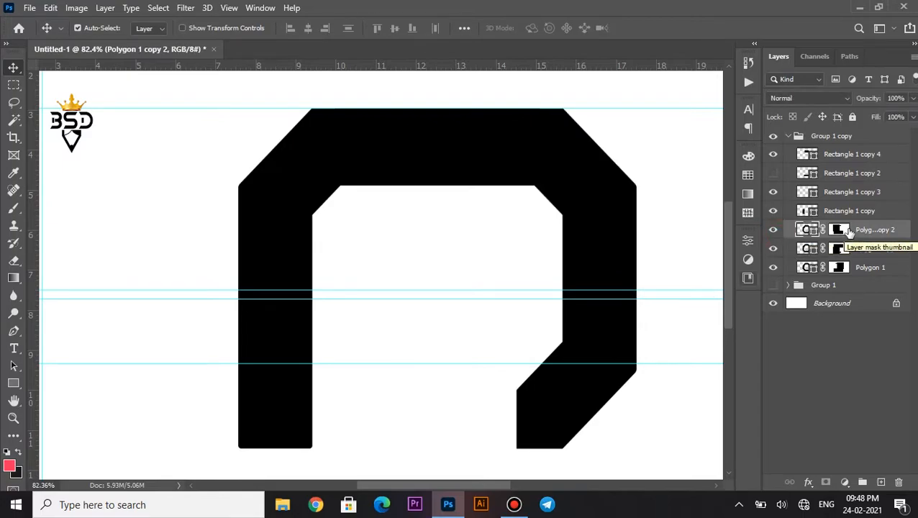
key(Delete)
Move the right arm left beneath the top bar and stretch it down level with the left leg's bottom.
right_click(599, 231)
click(606, 245)
drag(608, 256, 485, 239)
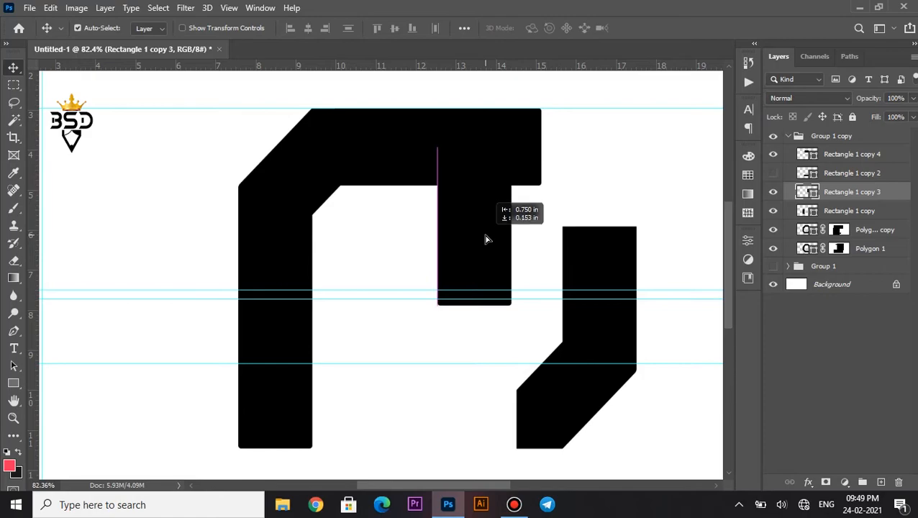
key(Left)
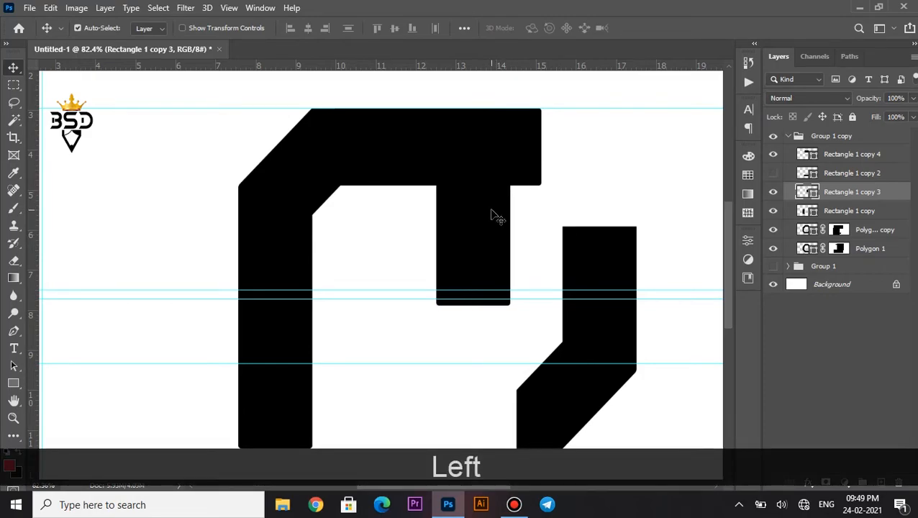
key(ctrl+t)
drag(472, 305, 469, 448)
key(Return)
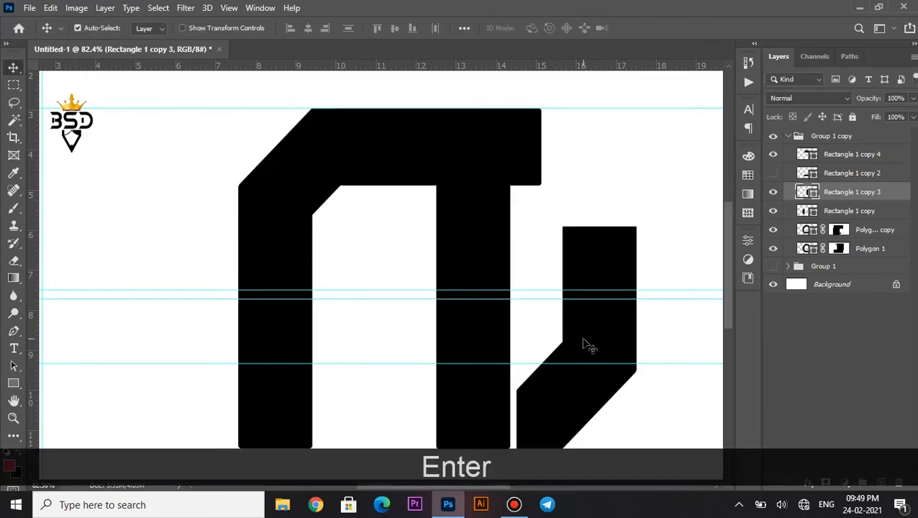
Delete the remaining lower-right corner piece.
click(608, 364)
key(Delete)
scroll(475, 206, down, 1)
scroll(469, 200, up, 1)
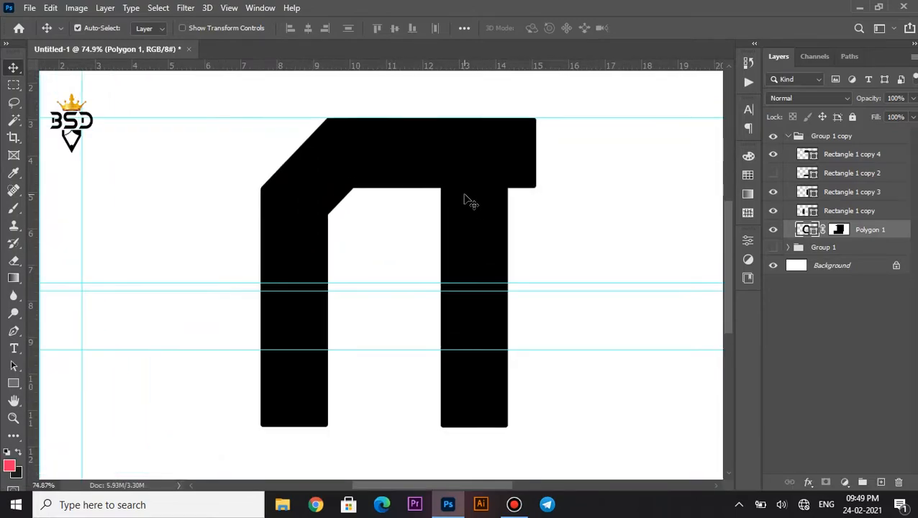
Shorten the top bar's right end to line up with the right leg's outer edge.
right_click(517, 183)
click(573, 199)
key(ctrl+t)
scroll(522, 154, up, 2)
drag(543, 150, 496, 151)
key(Return)
Delete the hidden bottom bar layer and collapse the Group 1 copy group.
click(544, 298)
key(ctrl+0)
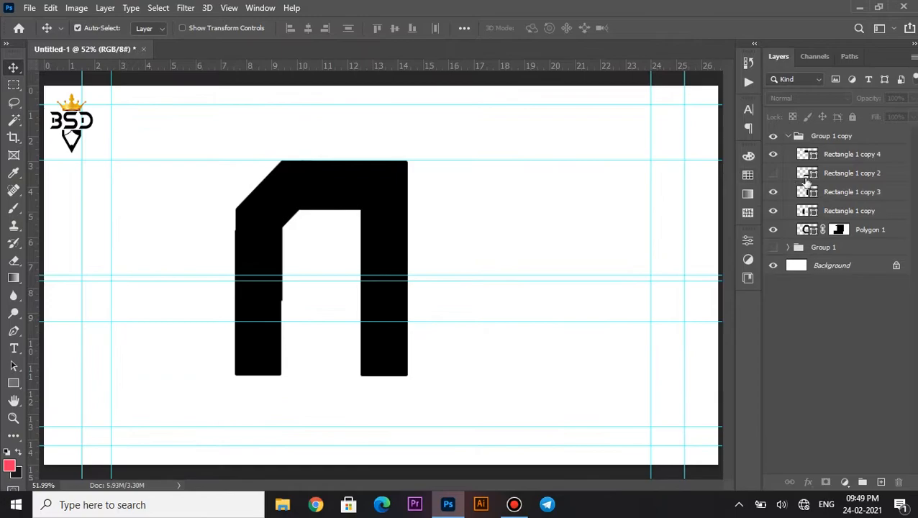
key(Delete)
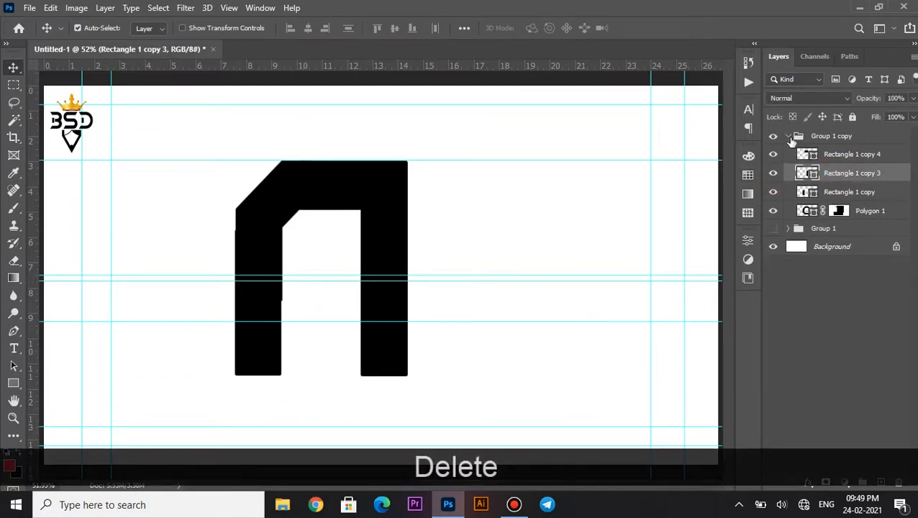
click(787, 136)
Duplicate the Group 1 copy group and hide the source group.
scroll(256, 311, up, 2)
drag(256, 311, 328, 311)
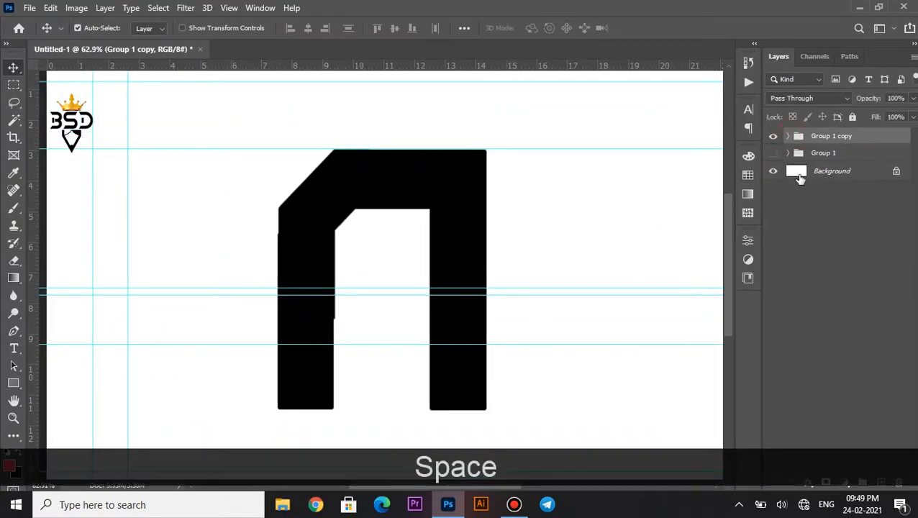
key(ctrl+j)
click(773, 152)
scroll(314, 350, down, 1)
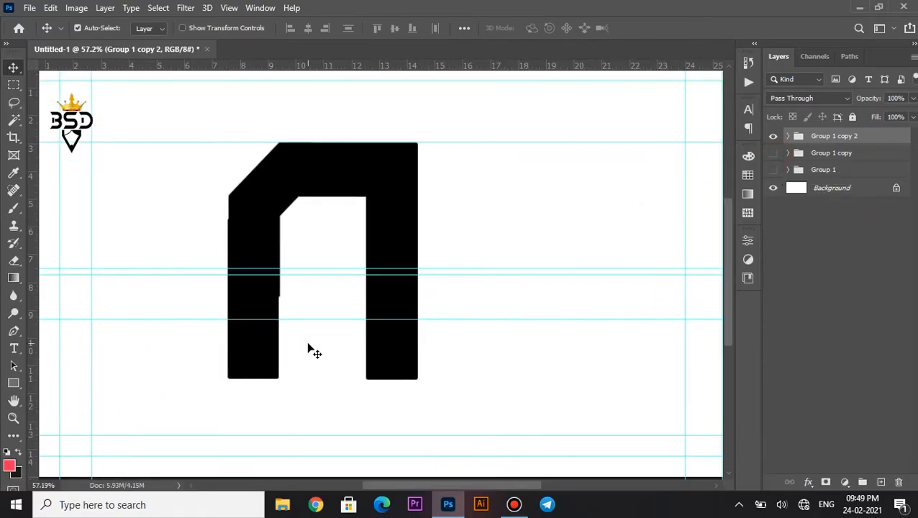
scroll(307, 349, down, 2)
Stretch the top bar of the new copy to the right, well past the right leg.
scroll(293, 318, up, 5)
mouse_move(322, 315)
mouse_down()
mouse_move(320, 344)
mouse_move(334, 313)
mouse_up()
right_click(364, 131)
click(392, 151)
key(ctrl+t)
drag(485, 116, 539, 115)
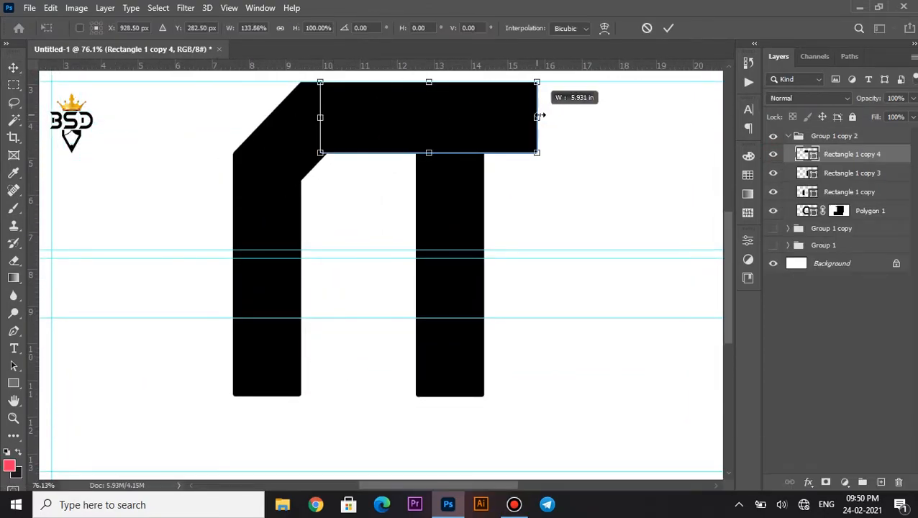
key(Return)
Move the inner left vertical guide to about 15.7 in and extend the top bar's right end further past it.
drag(51, 283, 531, 201)
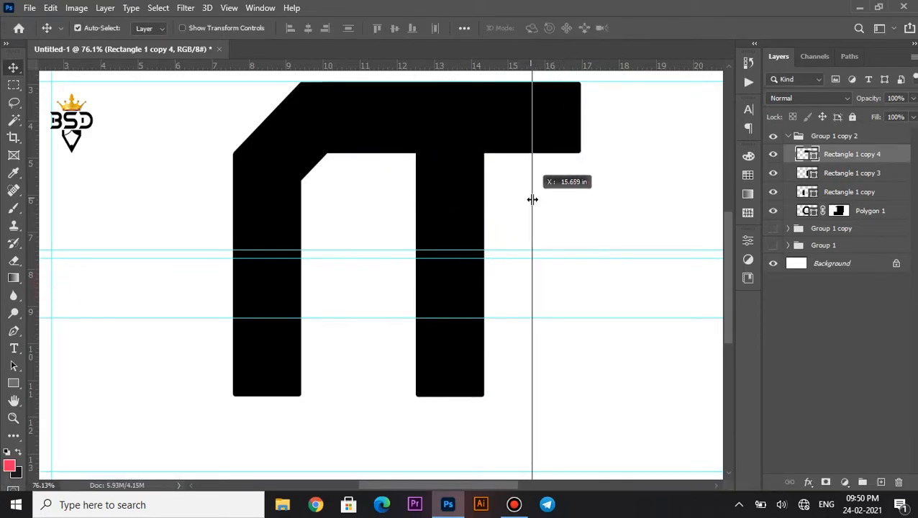
key(ctrl+t)
drag(581, 117, 600, 119)
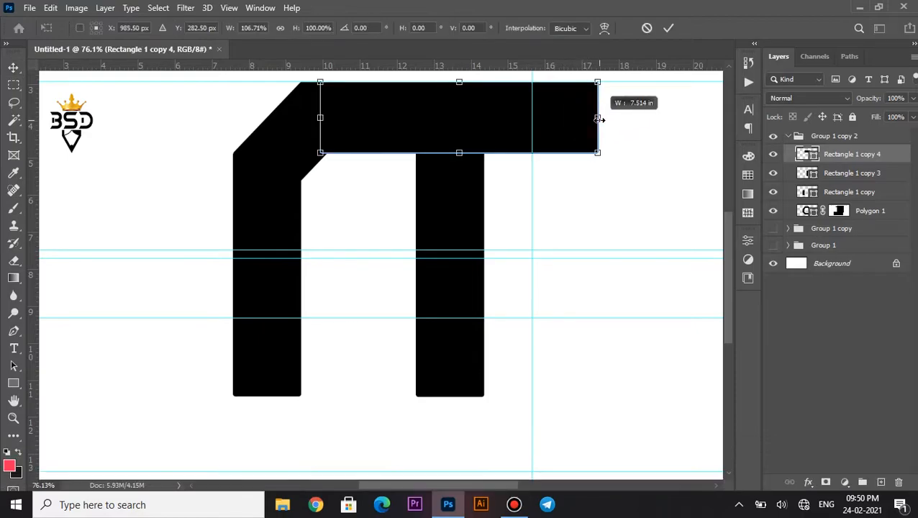
key(Return)
Add a layer mask to the top bar and cut its right end diagonally from the guide at the lower edge to the upper-right corner.
scroll(594, 157, up, 3)
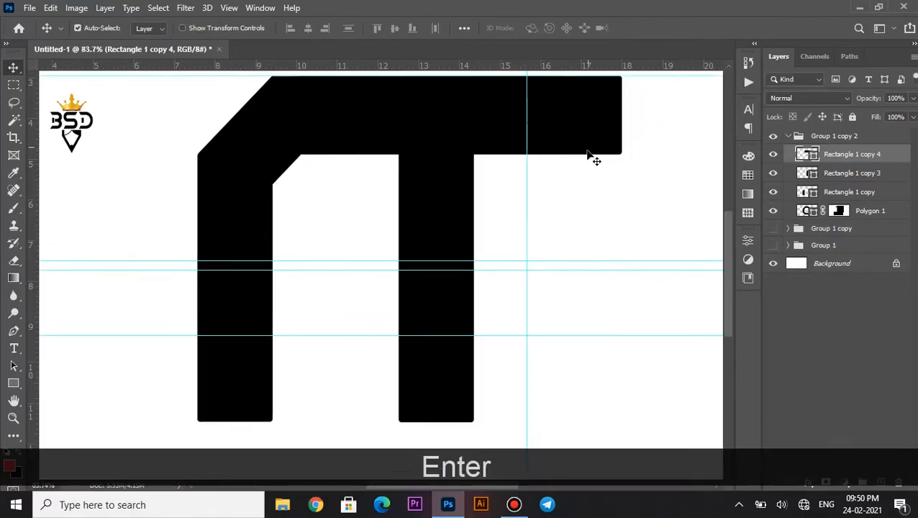
scroll(570, 271, up, 7)
drag(611, 264, 477, 271)
scroll(369, 346, up, 3)
drag(516, 249, 484, 289)
scroll(343, 389, up, 1)
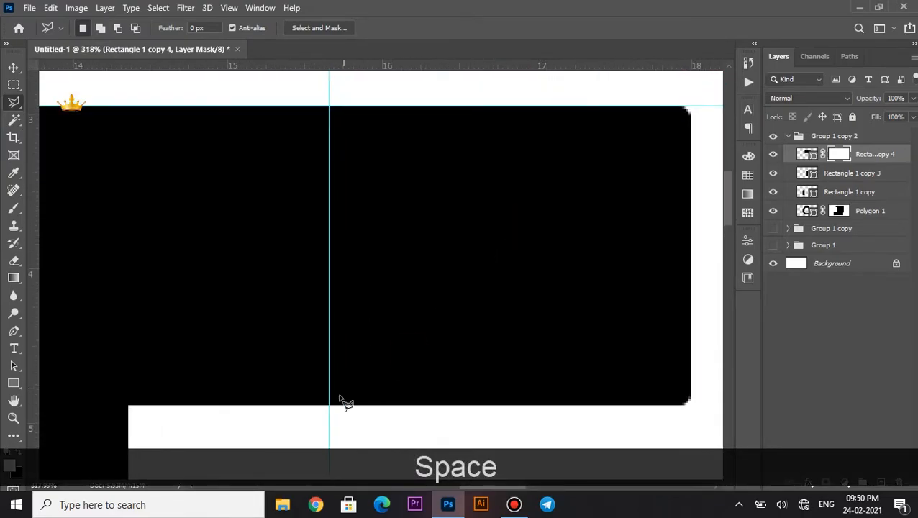
click(705, 91)
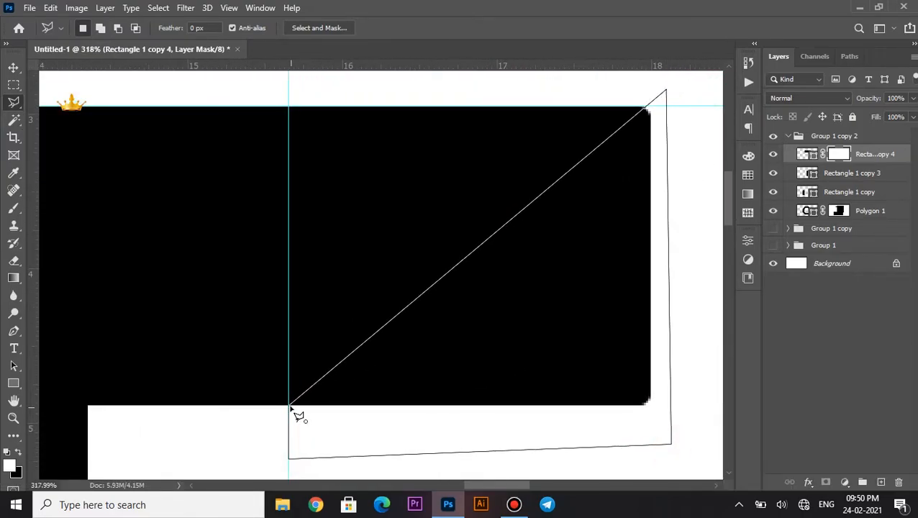
key(Delete)
key(ctrl+d)
scroll(455, 278, down, 8)
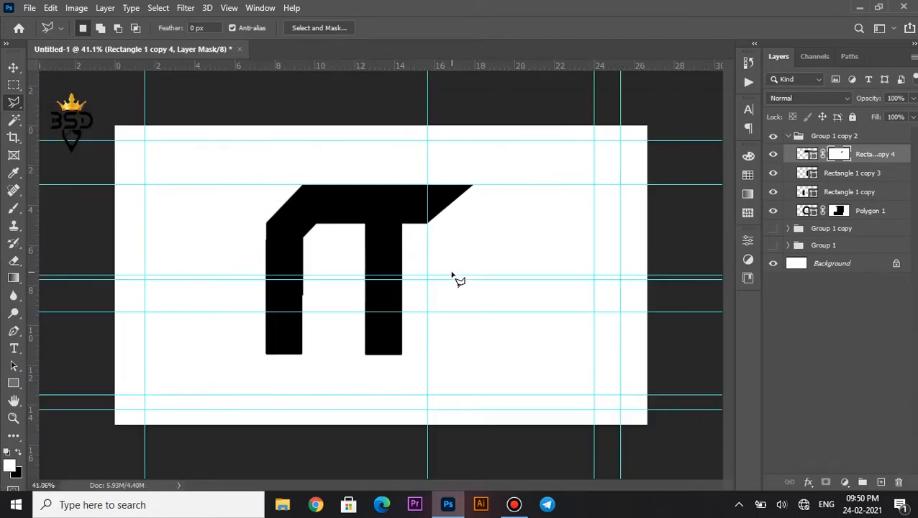
key(space)
scroll(466, 318, up, 1)
drag(410, 317, 482, 235)
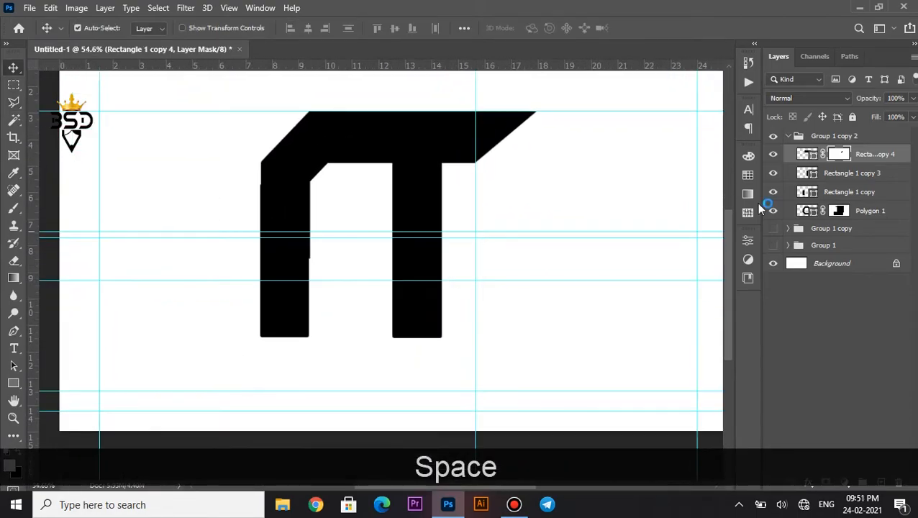
Duplicate the Polygon 1 corner, flip it horizontally and place the copy below the top bar's diagonal end, clear of the right leg.
click(773, 210)
key(ctrl+j)
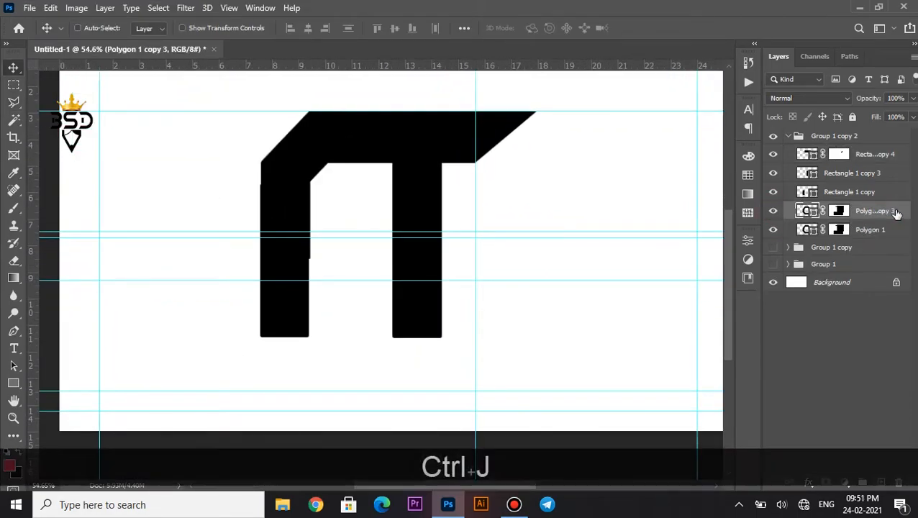
key(ctrl+t)
drag(353, 210, 497, 290)
right_click(541, 277)
click(584, 260)
key(Return)
scroll(511, 251, up, 5)
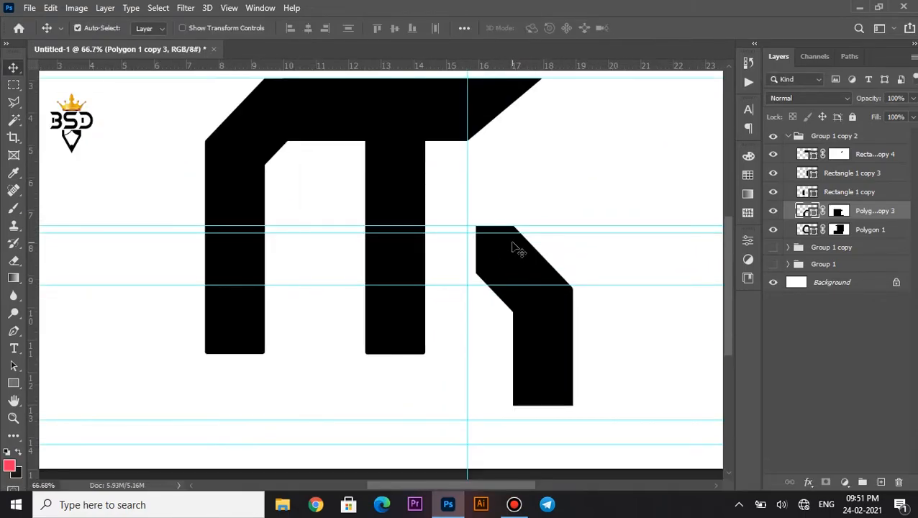
Duplicate the top bar and place the copy as a middle bar between the right leg and the flipped corner.
drag(370, 128, 493, 256)
scroll(463, 263, up, 3)
key(Down)
scroll(615, 244, down, 3)
scroll(669, 217, up, 3)
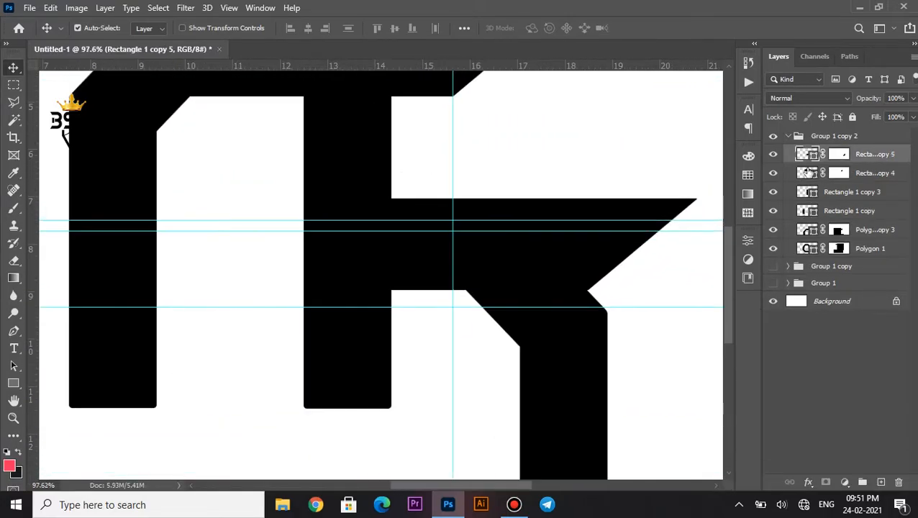
Delete the layer mask from the middle bar and shorten its right end to sit within the flipped corner piece.
right_click(843, 157)
click(856, 178)
key(ctrl+t)
drag(699, 243, 516, 277)
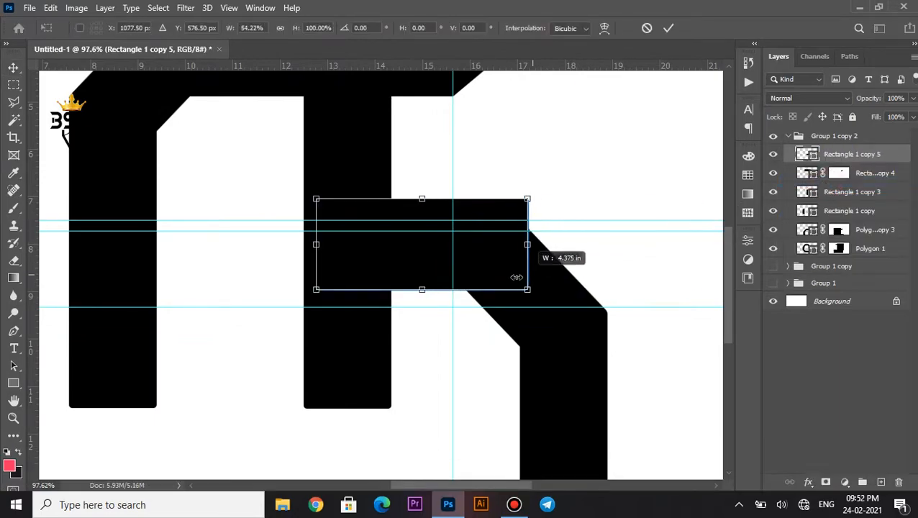
key(Return)
Nudge the middle bar down until its upper edge lines up with the flipped corner's upper edge.
key(Down)
key(Down)
key(Down)
key(Down)
key(Down)
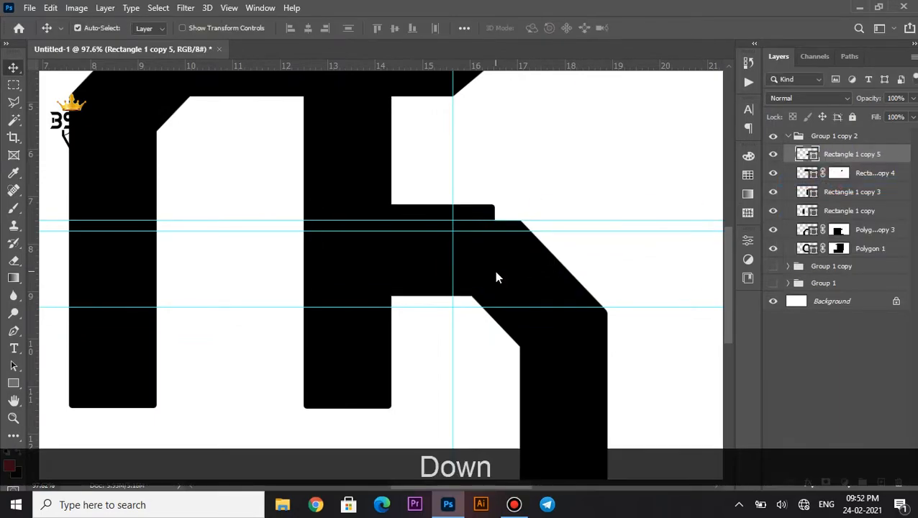
scroll(481, 215, up, 5)
key(Down)
scroll(546, 226, up, 6)
drag(550, 230, 553, 228)
key(ctrl+z)
right_click(299, 299)
click(316, 320)
key(Up)
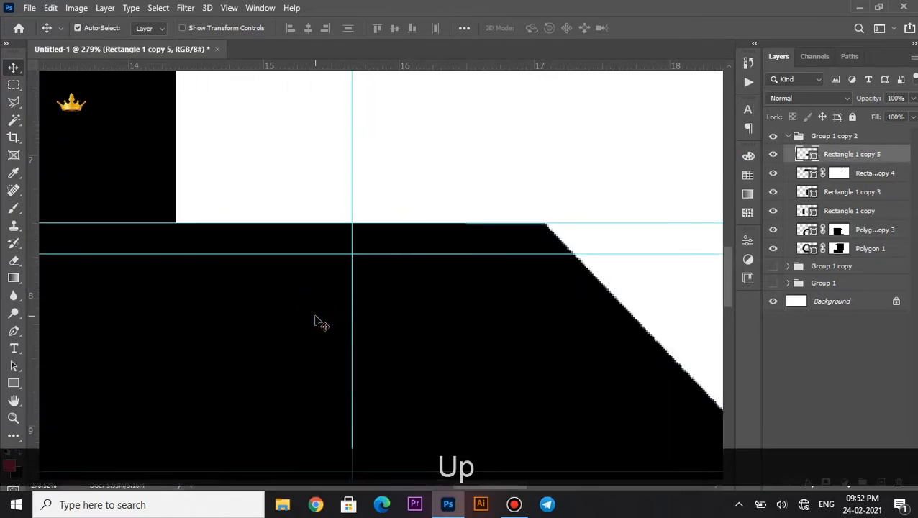
scroll(321, 321, down, 6)
Select the middle bar together with the flipped corner and move both left, closer to the right leg.
drag(416, 328, 494, 219)
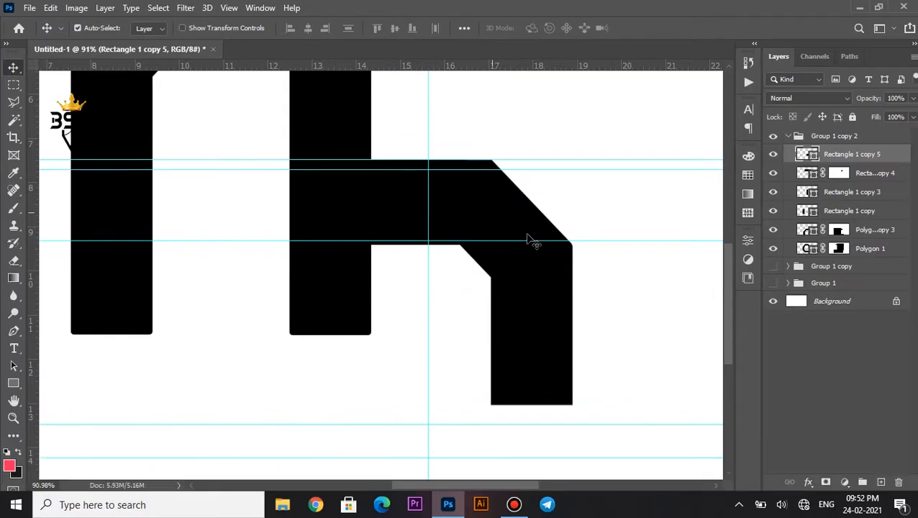
right_click(541, 321)
click(584, 338)
ctrl+click(867, 154)
key(Left)
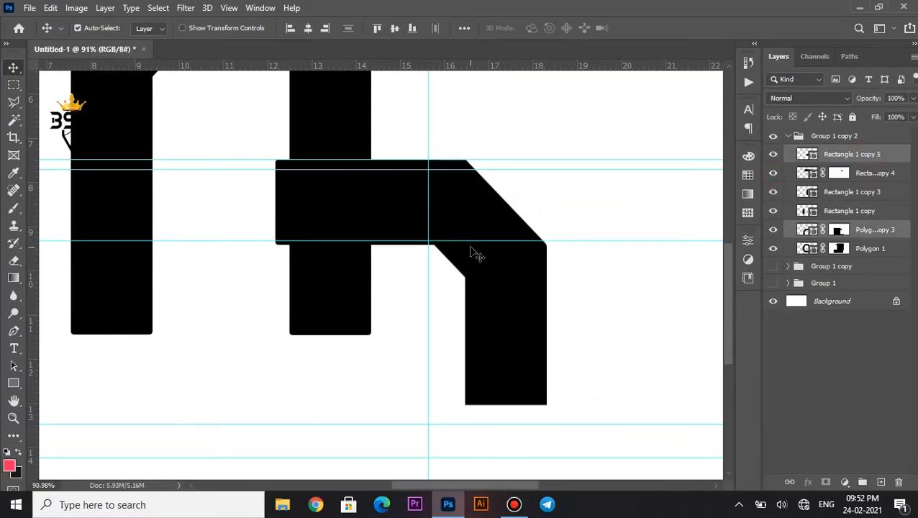
Shorten the middle bar's left end so it is flush with the right leg's left edge.
scroll(471, 254, down, 1)
click(394, 219)
key(ctrl+t)
drag(293, 207, 306, 207)
key(Return)
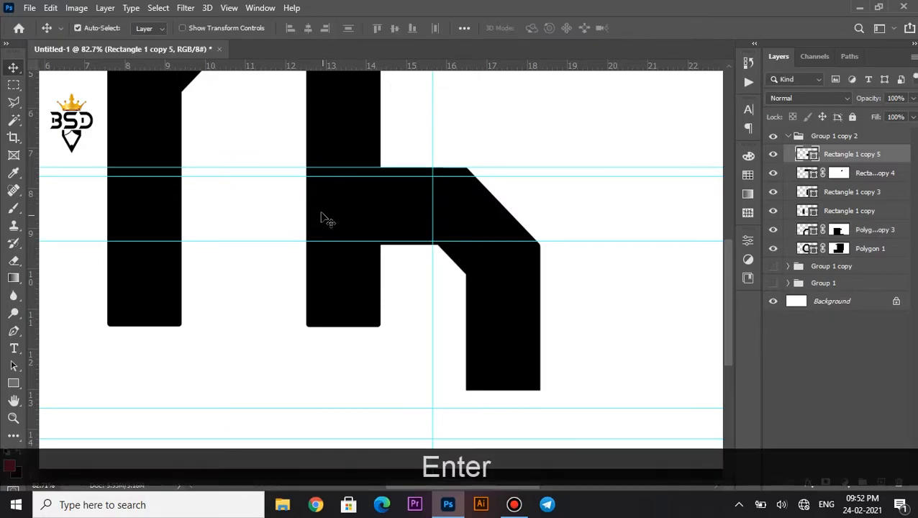
right_click(386, 202)
click(412, 217)
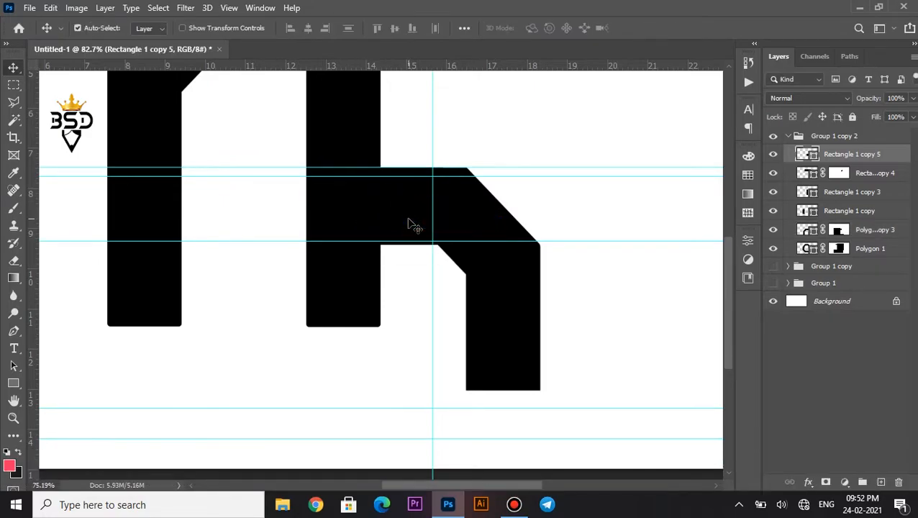
scroll(413, 225, down, 1)
Duplicate the flipped corner piece and flip the copy vertically to form the lower half of the curve.
right_click(498, 313)
click(525, 331)
key(ctrl+j)
key(ctrl+t)
right_click(464, 311)
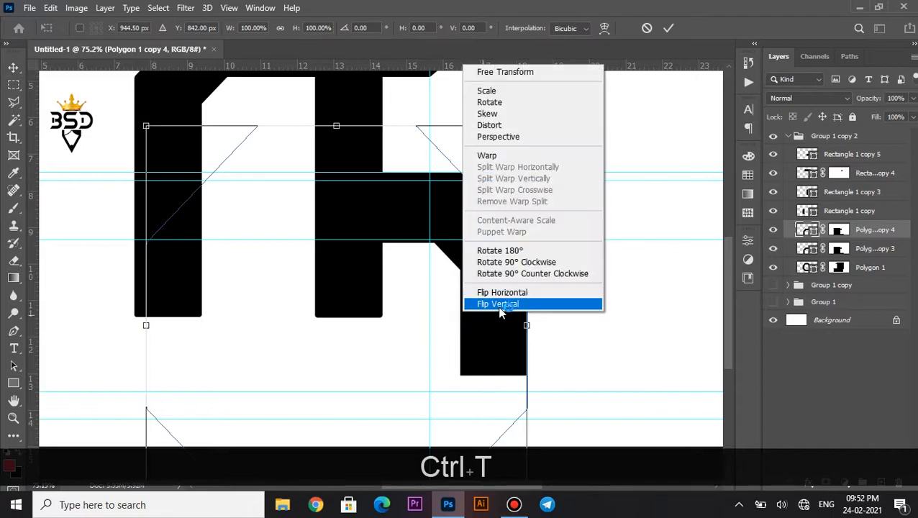
click(498, 304)
key(Return)
scroll(433, 289, up, 1)
drag(421, 261, 438, 261)
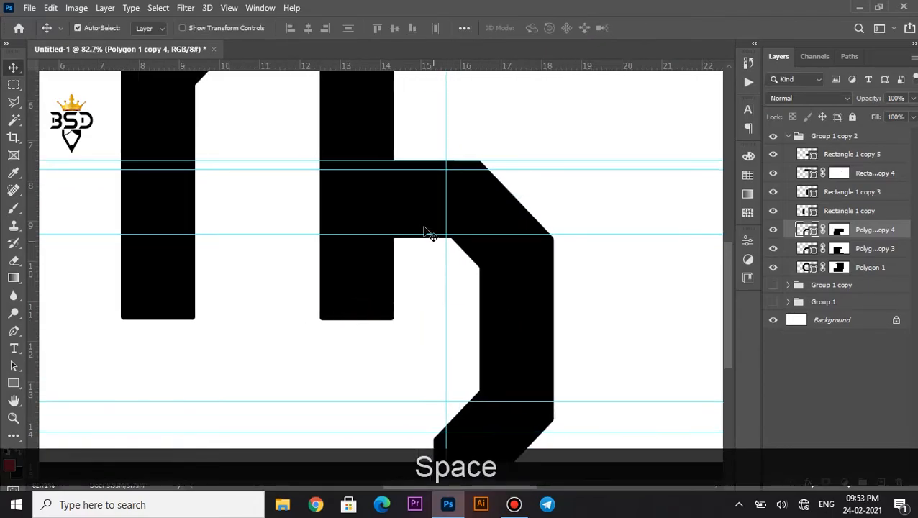
Duplicate the masked top bar and place the copy below the legs, running into the lower curve.
scroll(414, 204, down, 2)
drag(424, 77, 444, 424)
click(444, 153)
key(ctrl+j)
scroll(443, 425, up, 2)
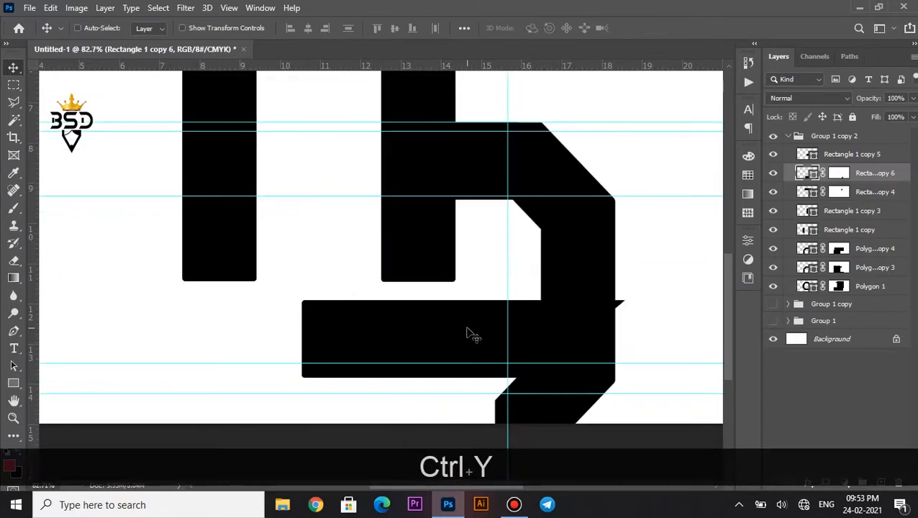
Flip the bottom bar horizontally and vertically so its diagonal end faces left, and move it slightly left and down.
key(ctrl+t)
right_click(469, 334)
click(504, 374)
right_click(473, 327)
click(504, 375)
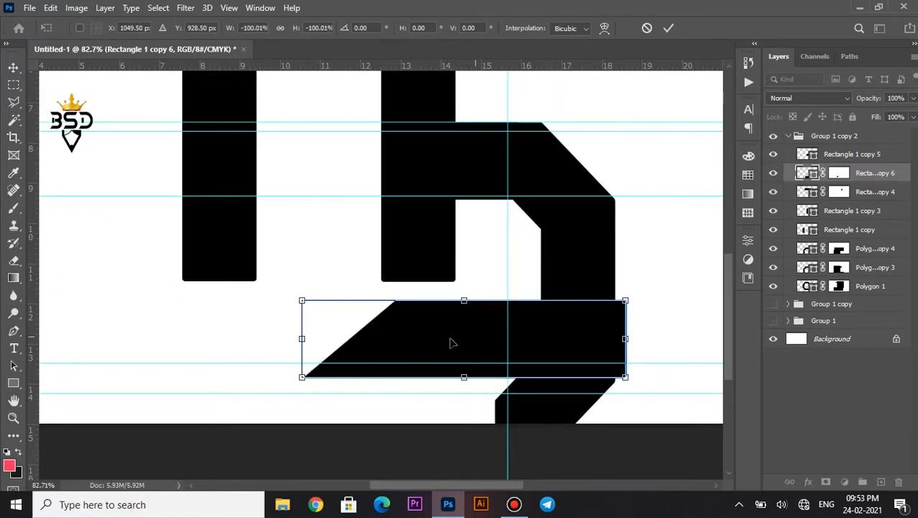
drag(436, 341, 415, 348)
key(Return)
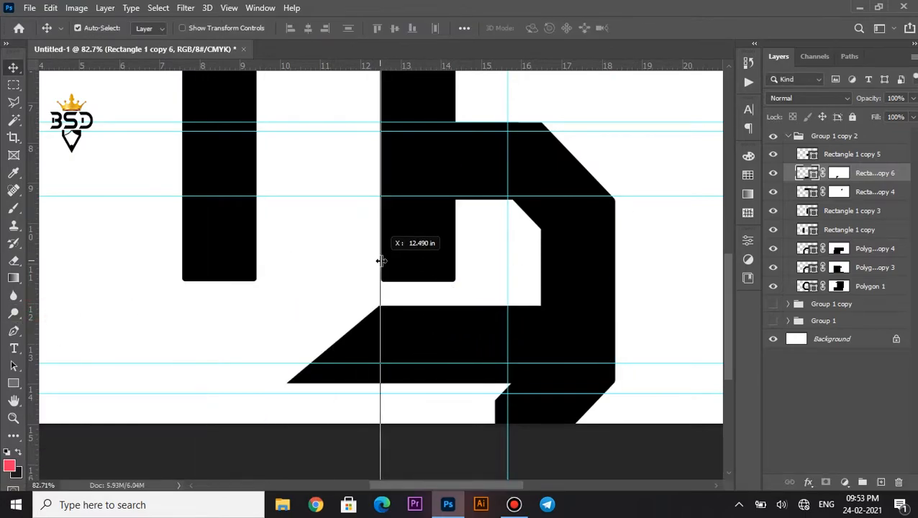
Nudge the bottom bar right until its upper-left corner meets the vertical guide on the right leg's left edge.
scroll(430, 337, up, 2)
right_click(407, 320)
click(432, 342)
key(Right)
key(Right)
key(Right)
key(Right)
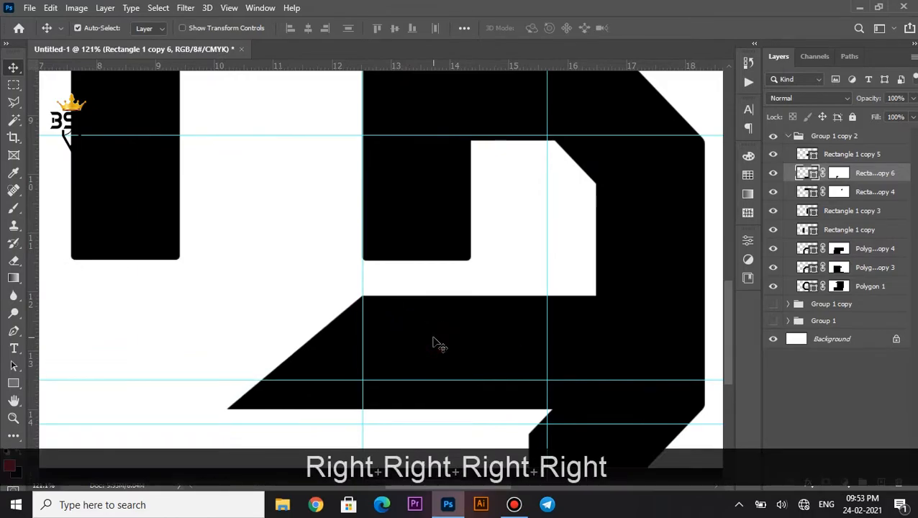
scroll(435, 342, down, 2)
scroll(435, 341, down, 2)
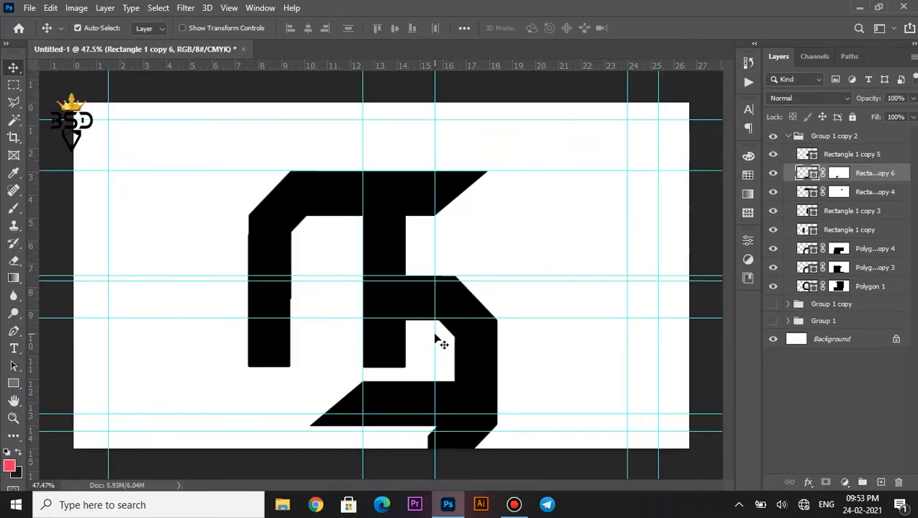
Nudge the middle bar up, above the upper edge of the corner piece it joins.
scroll(425, 336, up, 1)
key(space)
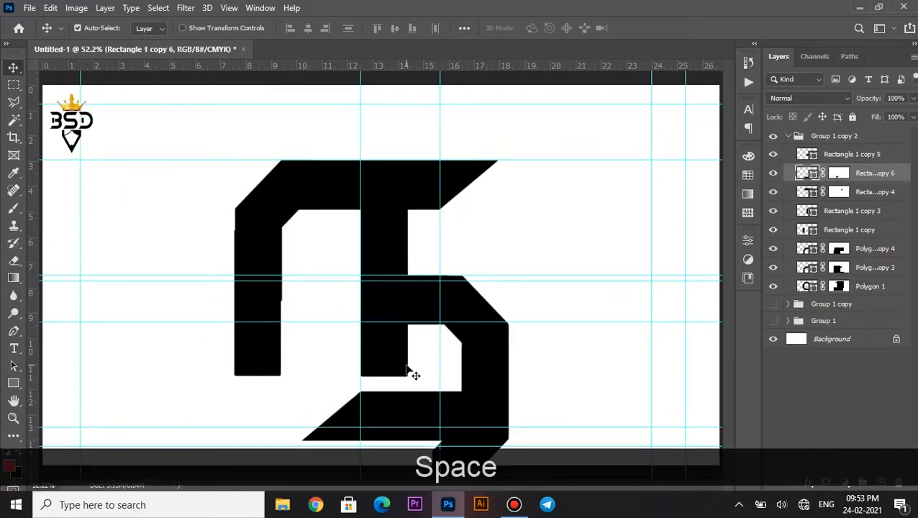
scroll(410, 371, up, 1)
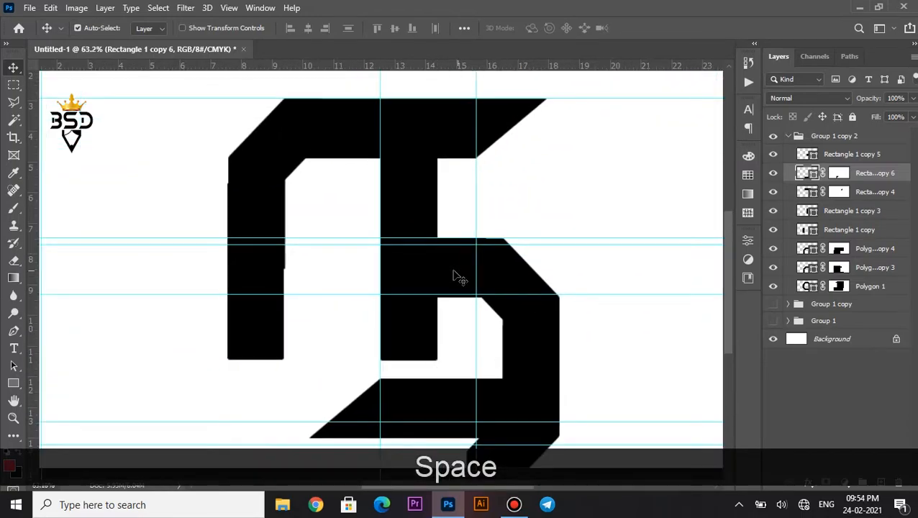
right_click(455, 276)
click(471, 288)
key(Up)
key(Up)
key(Up)
key(Up)
key(Up)
key(Up)
key(Up)
key(Up)
key(Up)
key(Up)
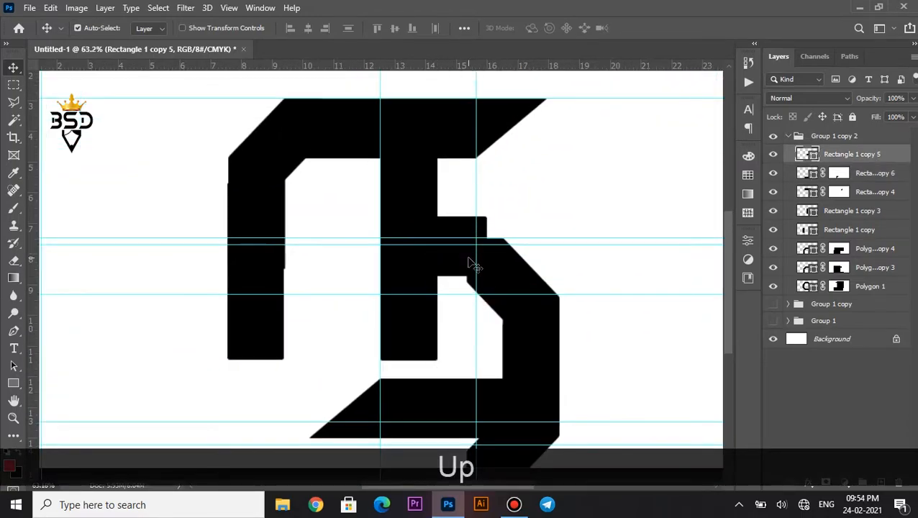
Nudge the upper right corner piece up until its edges line up with the raised middle bar.
click(557, 349)
key(Up)
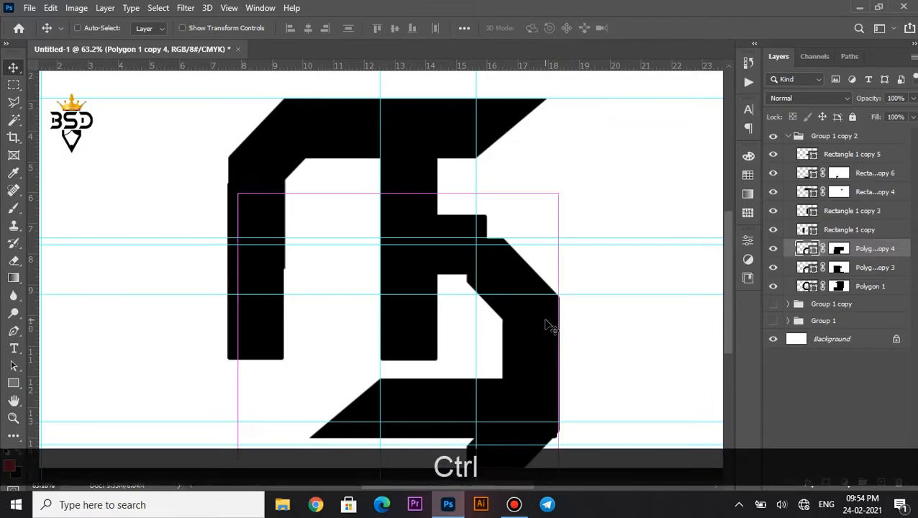
click(526, 292)
key(Up)
key(Up)
key(Up)
scroll(534, 220, up, 3)
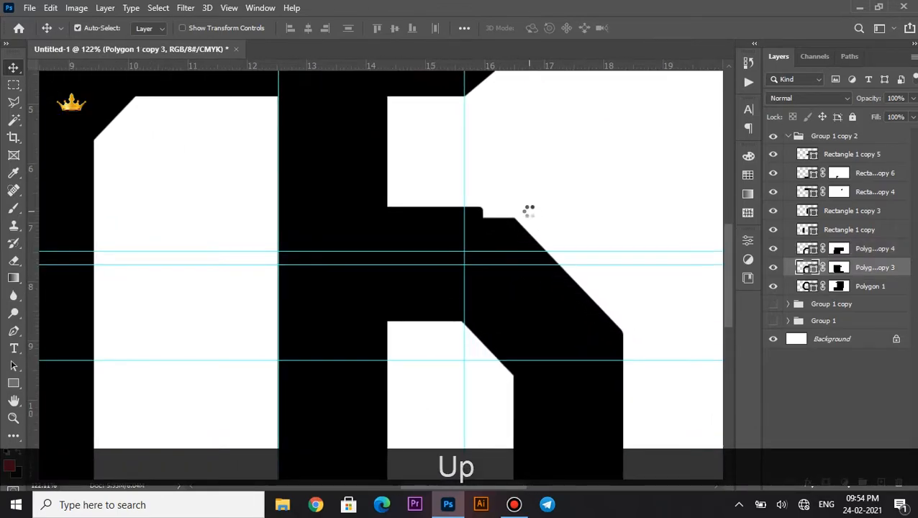
key(Up)
key(Up)
key(Up)
key(Up)
key(Up)
key(Up)
key(Up)
key(Up)
key(Up)
key(Up)
scroll(506, 235, up, 5)
key(Up)
key(Up)
key(Up)
key(Up)
scroll(506, 235, down, 14)
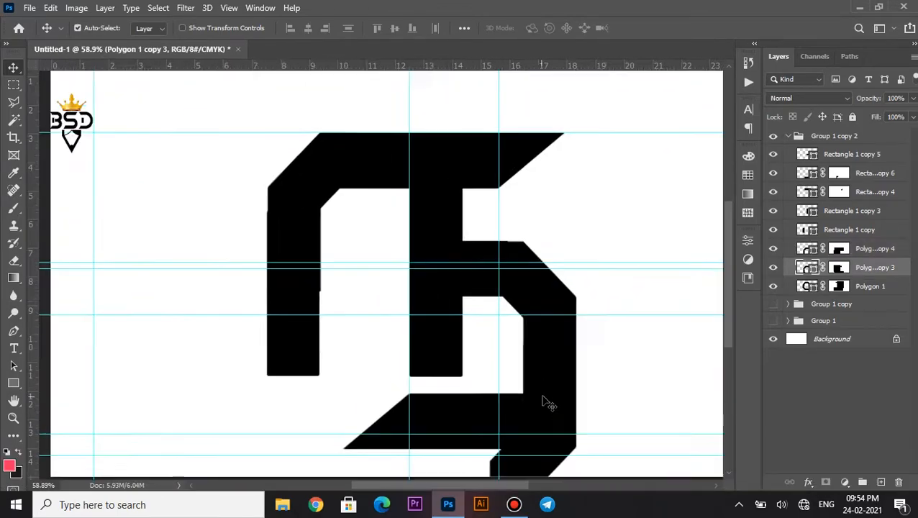
Shorten the bottom bar by pulling its right end in to the curve's inner vertical edge.
scroll(488, 391, up, 1)
drag(489, 391, 566, 303)
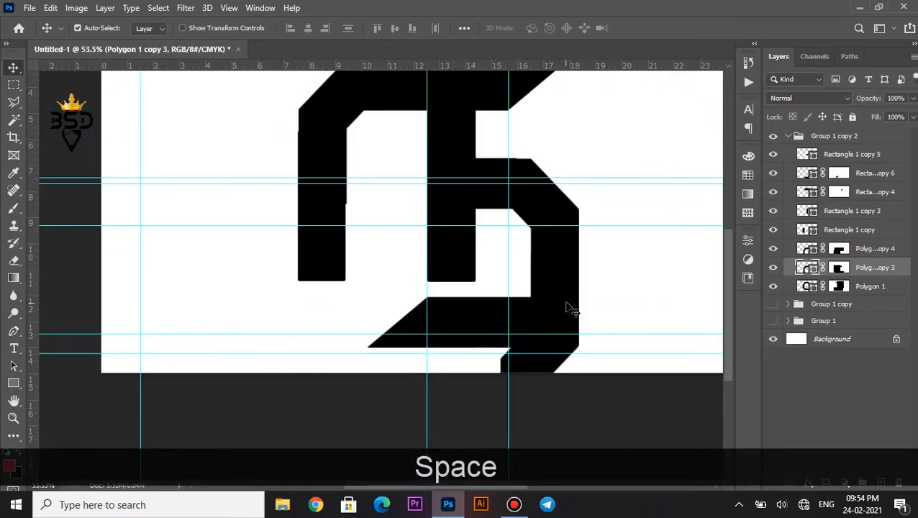
scroll(565, 309, up, 2)
scroll(568, 289, down, 2)
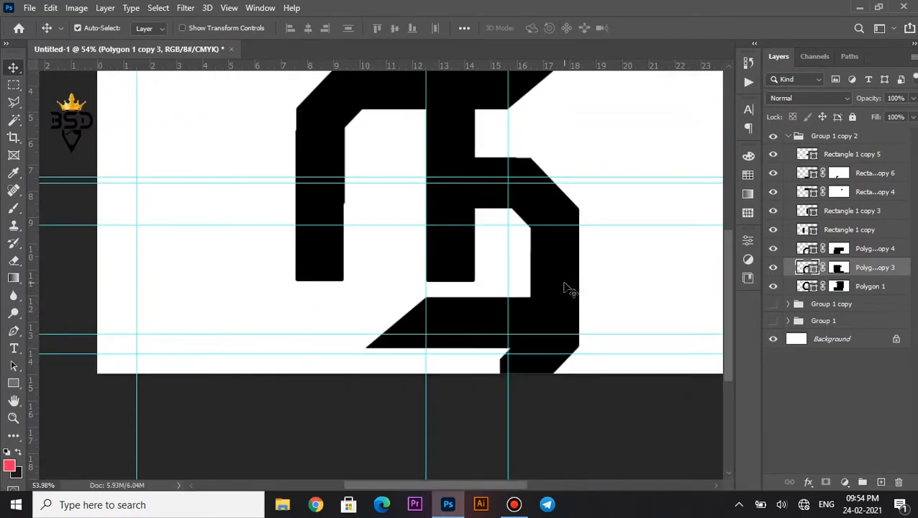
scroll(545, 195, up, 2)
drag(532, 331, 541, 272)
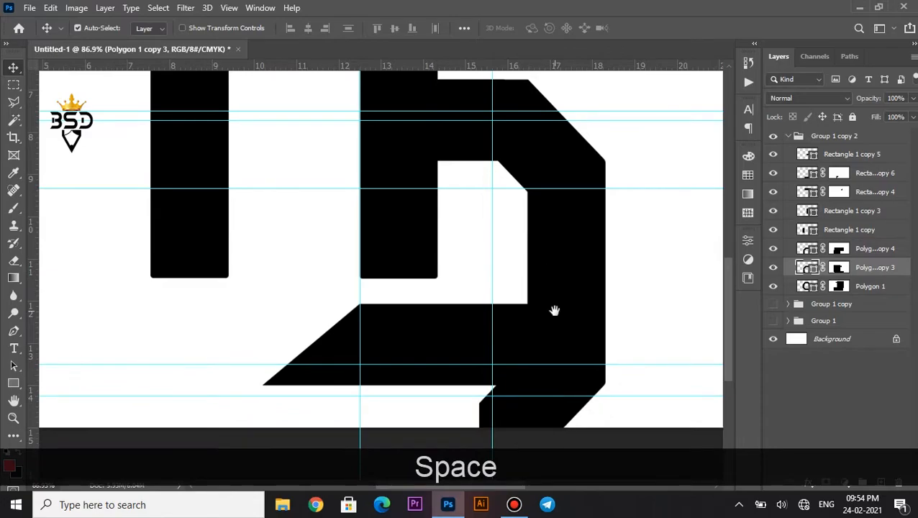
drag(553, 311, 534, 236)
scroll(555, 351, up, 1)
click(439, 284)
key(ctrl+t)
drag(586, 263, 506, 263)
key(Return)
scroll(514, 254, down, 2)
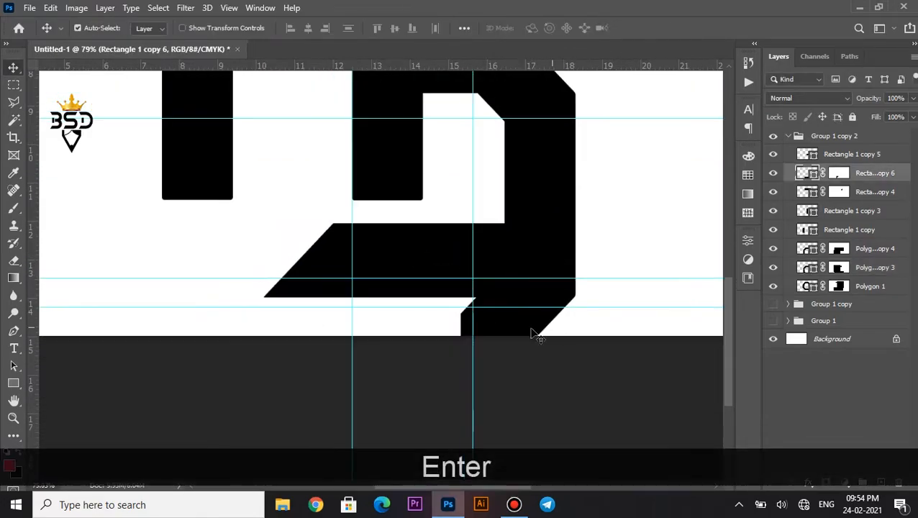
Raise the lower right corner piece, Polygon 1 copy 4, until its lower edge lines up with the bottom bar.
right_click(523, 325)
click(555, 335)
click(772, 249)
click(773, 249)
key(ctrl+t)
drag(534, 329, 535, 258)
key(Return)
scroll(546, 249, up, 5)
key(Down)
key(Down)
key(Up)
Shorten the bottom bar's right end slightly so it no longer protrudes beyond the lower corner's diagonal.
right_click(175, 253)
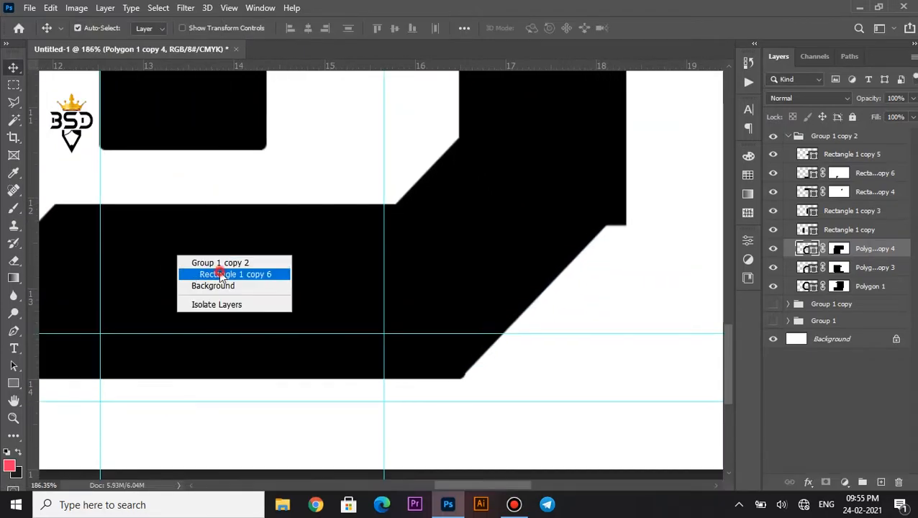
click(237, 273)
key(ctrl+t)
drag(466, 290, 455, 290)
key(Return)
Mask out the part of the lower corner piece that sticks out beyond the upper corner's diagonal.
scroll(483, 273, down, 3)
key(space)
drag(545, 211, 508, 356)
click(771, 172)
click(771, 172)
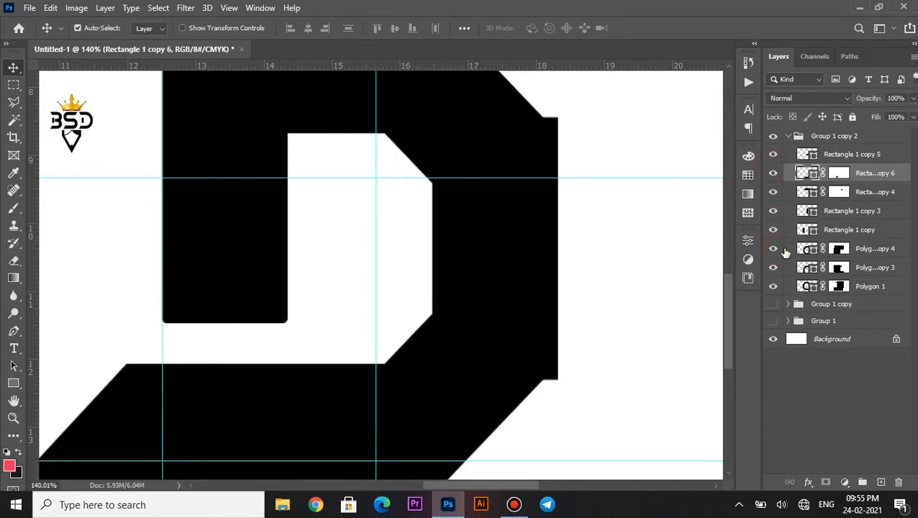
drag(627, 307, 627, 309)
key(Delete)
key(ctrl+d)
Mask out the part of the upper corner piece, Polygon 1 copy 3, that sticks out beyond the lower corner's diagonal.
key(v)
right_click(471, 200)
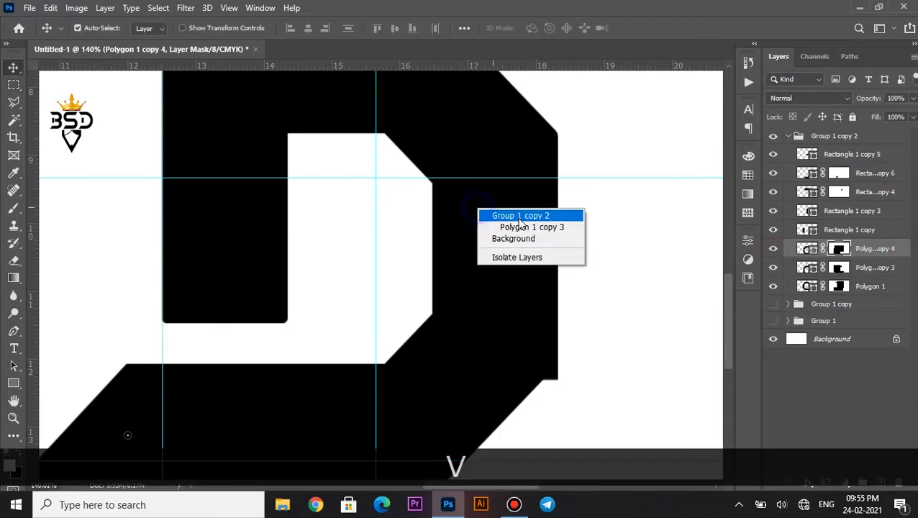
click(513, 223)
click(13, 84)
drag(609, 416, 516, 302)
key(Delete)
key(Delete)
key(ctrl+d)
key(v)
scroll(465, 328, down, 5)
scroll(400, 290, up, 2)
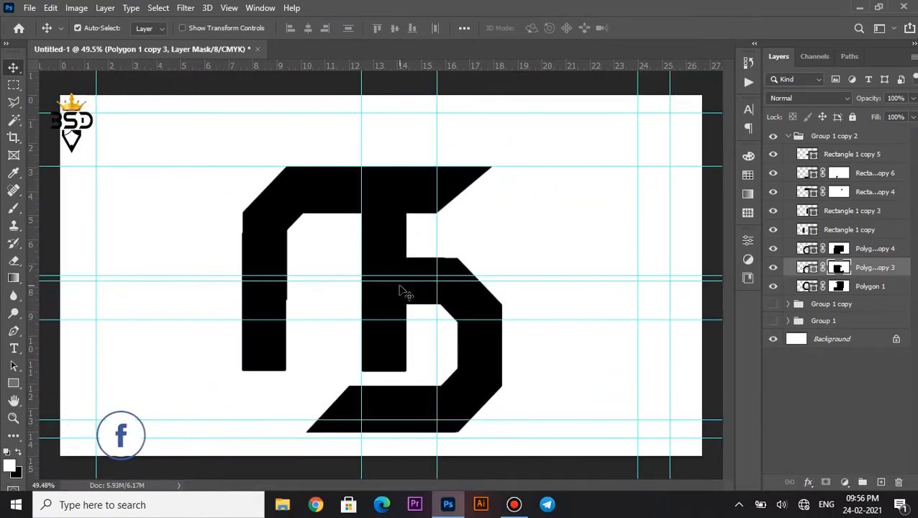
Collapse Group 1 copy 2 and move the whole monogram to the left half of the canvas.
click(789, 136)
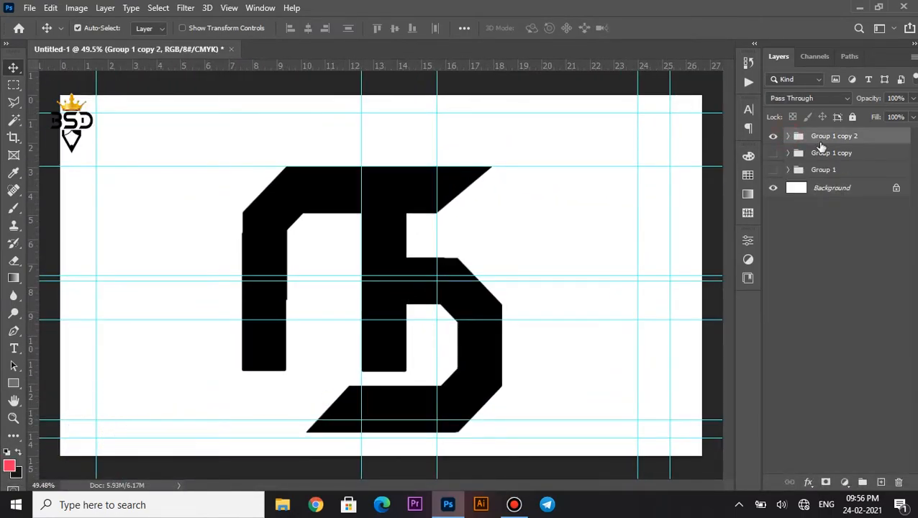
key(ctrl+t)
drag(416, 305, 261, 297)
key(Return)
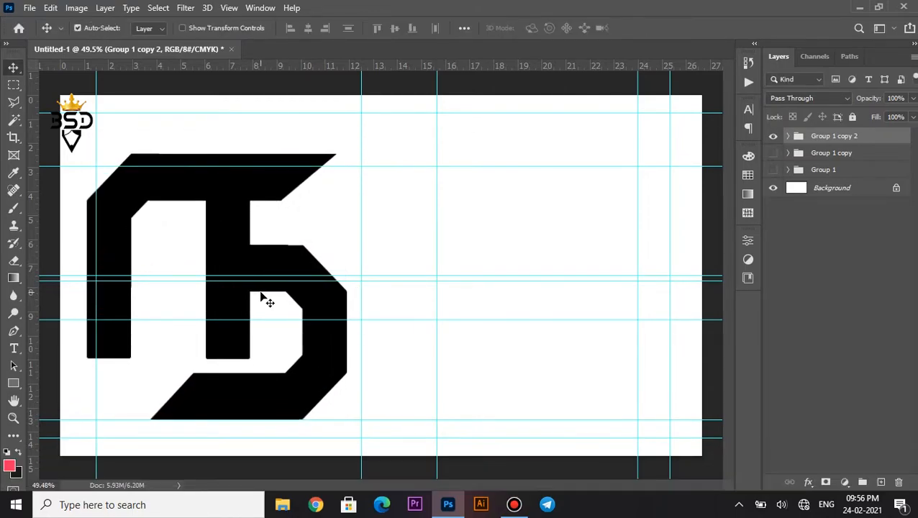
Duplicate the monogram group and place the copy beside the original in the right half of the canvas.
key(ctrl+j)
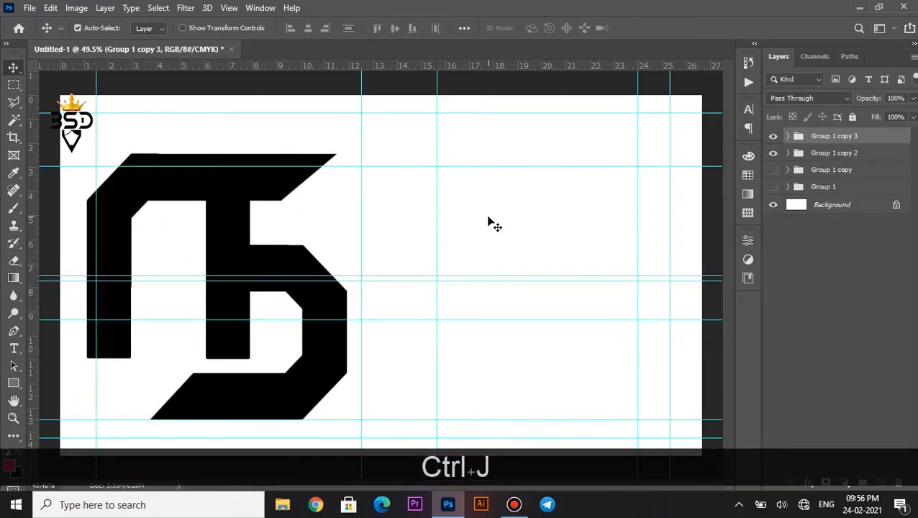
key(ctrl+t)
drag(287, 250, 563, 249)
key(Return)
scroll(337, 286, up, 1)
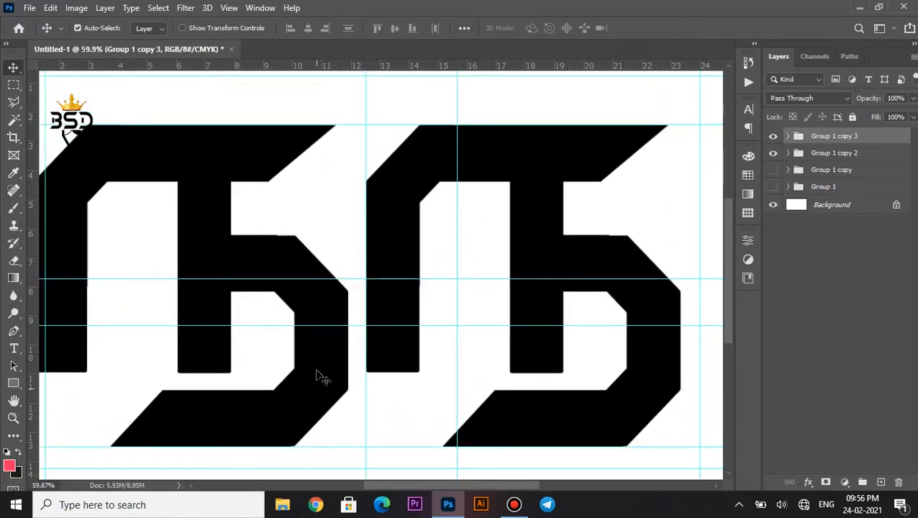
scroll(424, 279, down, 1)
scroll(473, 254, down, 1)
scroll(426, 198, up, 1)
Delete the upper bowl pieces, Rectangle 1 copy 5 and Polygon 1 copy 3, from the right-hand monogram.
right_click(446, 200)
right_click(524, 264)
click(580, 281)
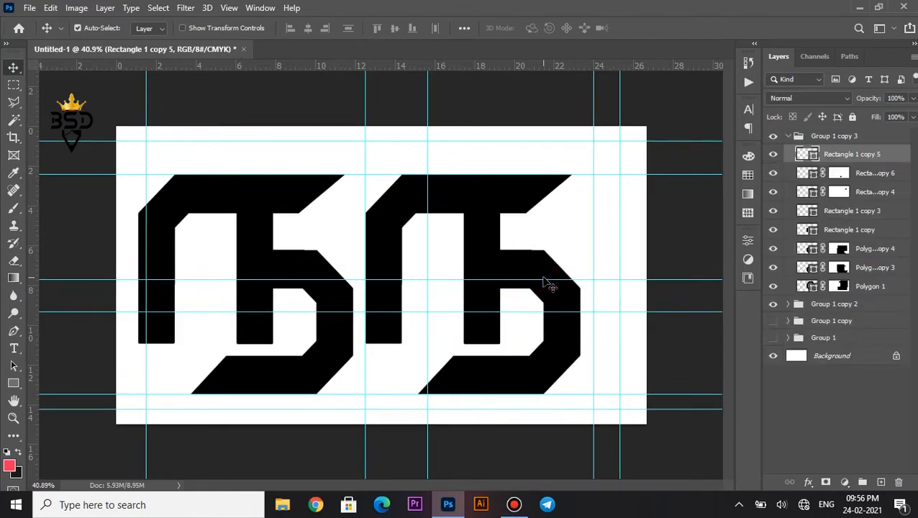
key(Delete)
right_click(529, 260)
click(554, 279)
key(Delete)
Delete the bottom bar, Rectangle 1 copy 6, and the lower corner, Polygon 1 copy 4, from the right-hand monogram.
right_click(499, 377)
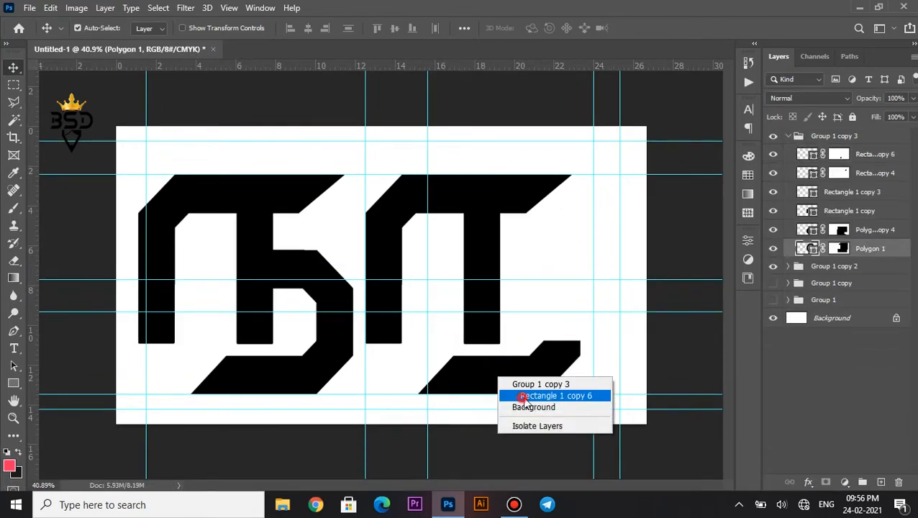
click(523, 395)
key(Delete)
right_click(553, 368)
click(579, 385)
key(Delete)
Delete the layer mask of the right-hand letter's top bar, Rectangle 1 copy 4, to restore its square end.
key(ctrl+plus)
right_click(568, 184)
click(586, 193)
right_click(838, 154)
click(826, 177)
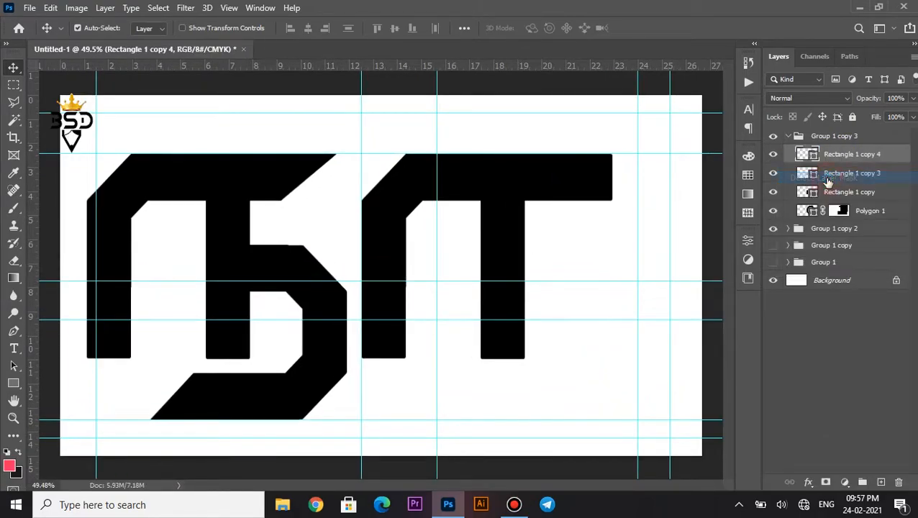
click(773, 154)
click(773, 154)
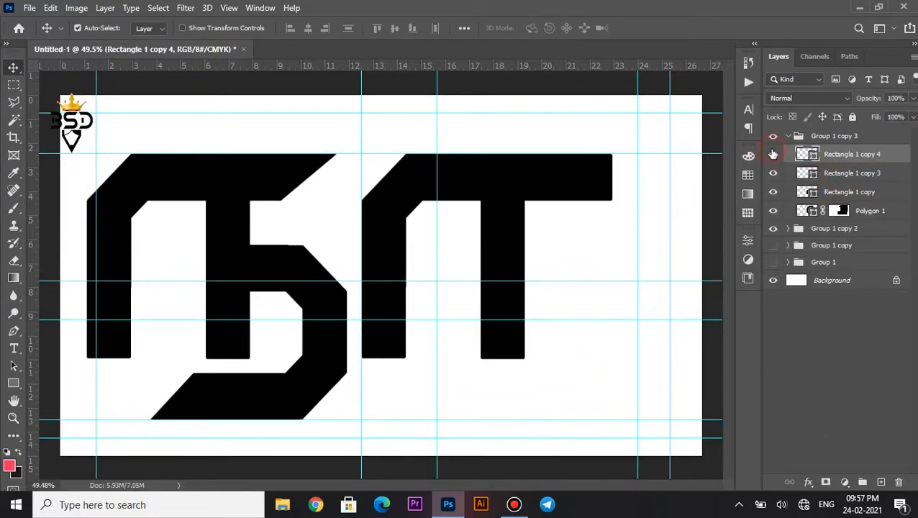
Duplicate the right-hand letter's Polygon 1 corner, flip the copy vertically and move it down to form the lower left corner.
right_click(512, 265)
click(532, 271)
right_click(375, 295)
click(410, 311)
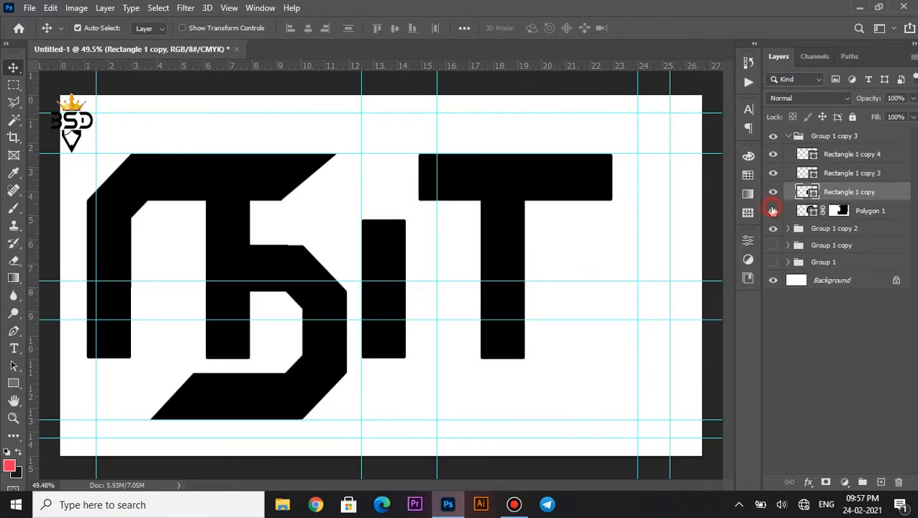
click(871, 210)
key(ctrl+j)
key(ctrl+t)
right_click(547, 258)
click(547, 252)
drag(481, 239, 487, 302)
key(Return)
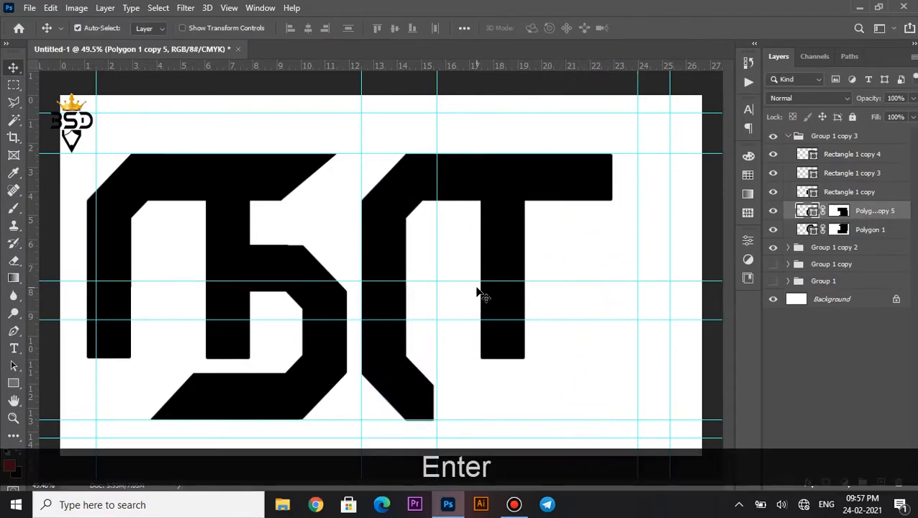
Nudge the flipped lower corner piece up so its lower edge lines up with the guide.
scroll(487, 305, up, 6)
key(Up)
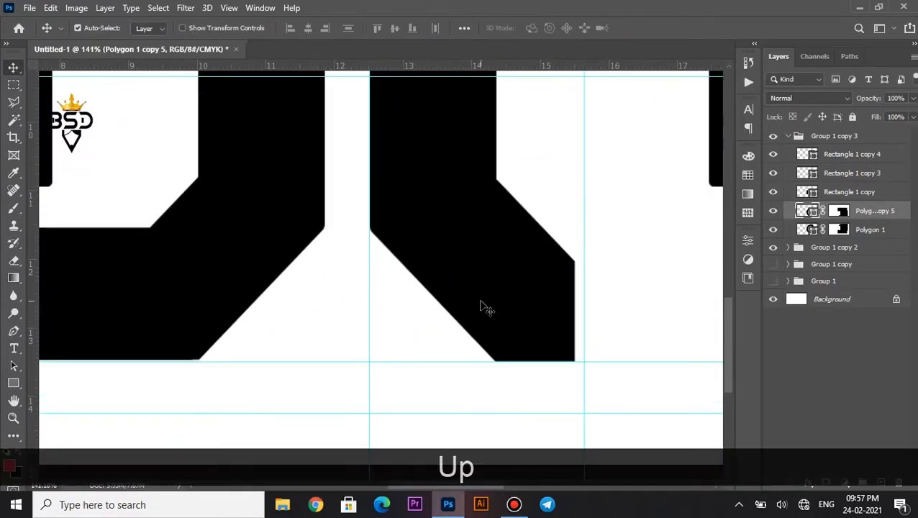
scroll(486, 306, down, 5)
scroll(461, 312, up, 2)
Shorten the right-hand letter's middle stem, Rectangle 1 copy 3, and move it inward as a free-standing bar.
key(space)
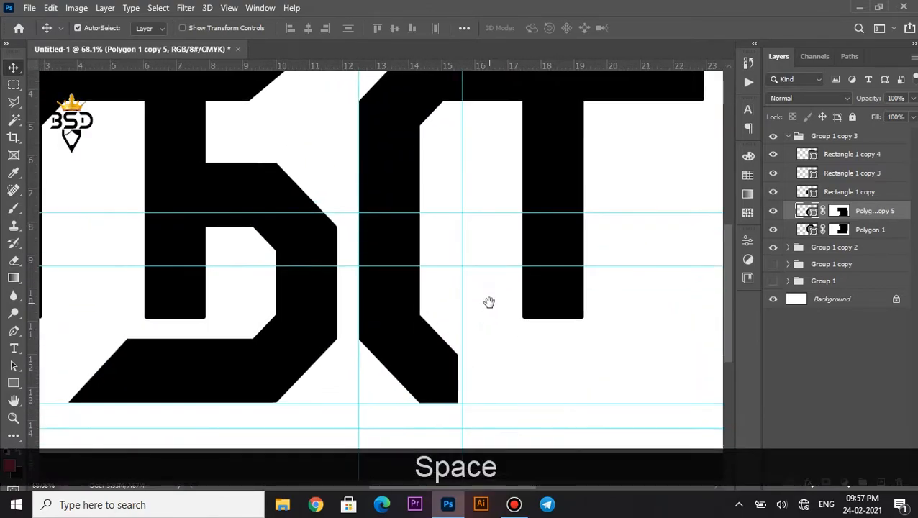
right_click(553, 184)
click(584, 196)
key(ctrl+t)
drag(550, 71, 541, 189)
key(Return)
Duplicate the top bar, Rectangle 1 copy 4, down to the lower corner and nudge it flush with the corner's edges.
right_click(509, 84)
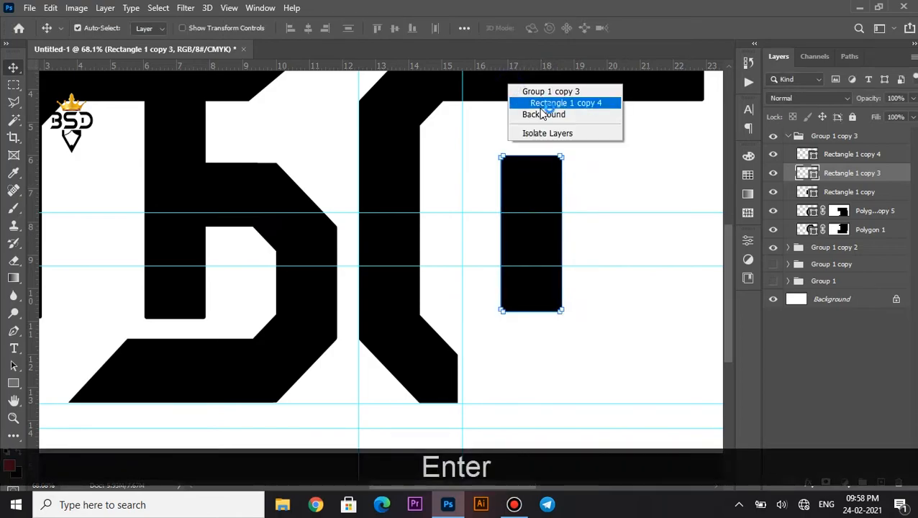
click(522, 98)
drag(522, 98, 520, 389)
scroll(502, 370, up, 3)
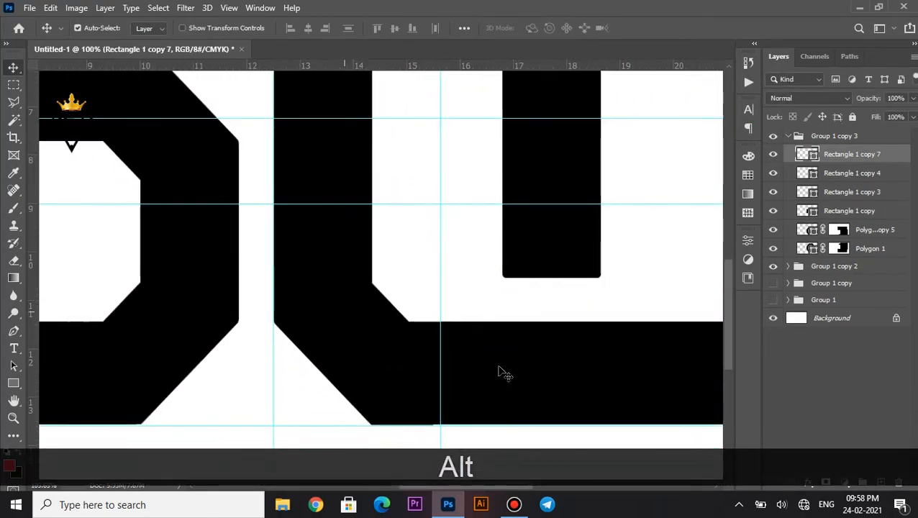
scroll(508, 310, up, 3)
key(Down)
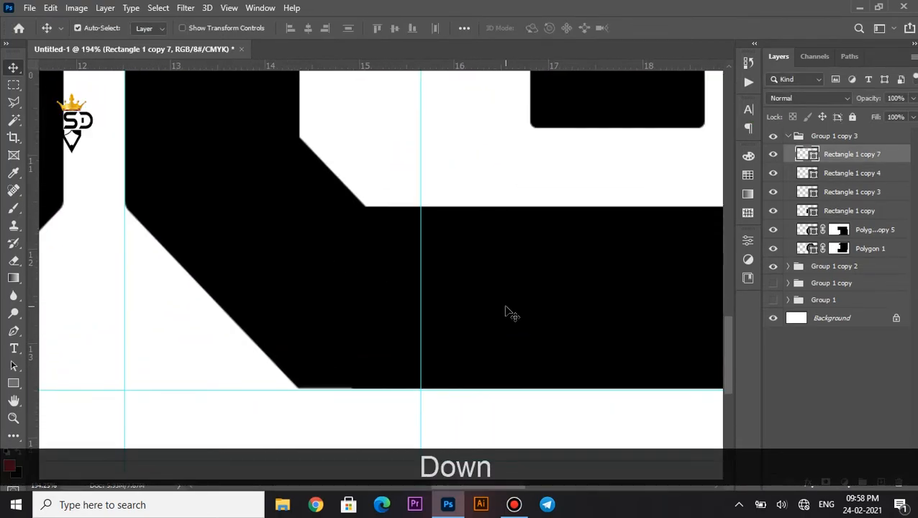
scroll(507, 311, down, 5)
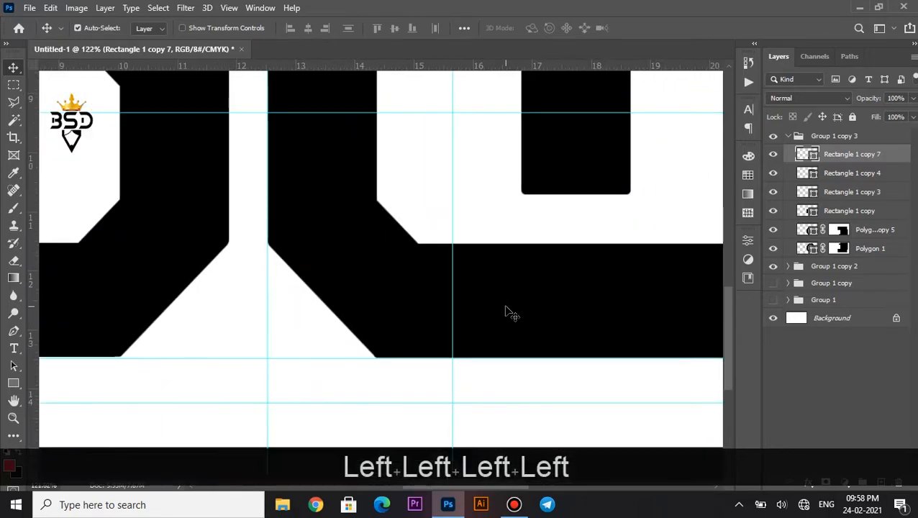
Shorten the right-hand letter's top bar, Rectangle 1 copy 4, by pulling its right end inward just past the inner bar.
right_click(385, 266)
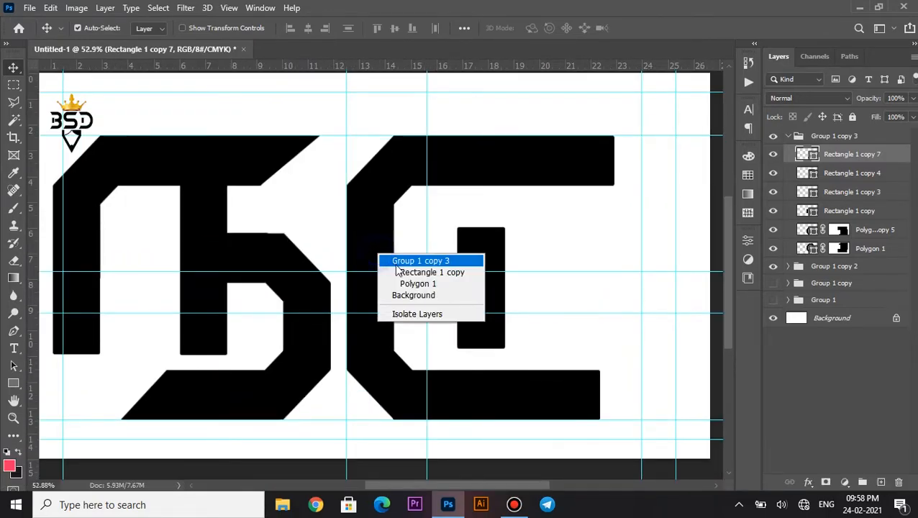
click(411, 273)
right_click(393, 372)
click(421, 382)
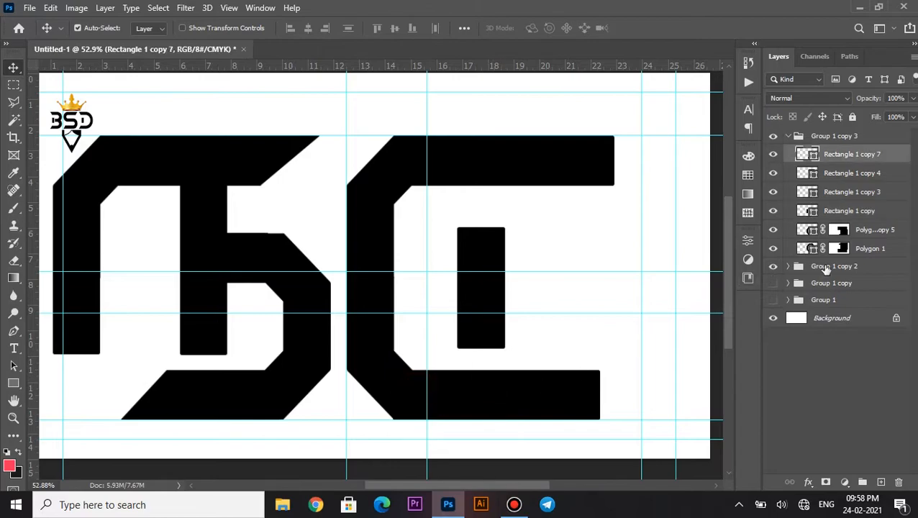
right_click(541, 186)
click(558, 194)
key(ctrl+t)
drag(618, 168, 524, 173)
key(Return)
Shorten the bottom bar, Rectangle 1 copy 7, so its right end lines up with the top bar's end.
right_click(530, 374)
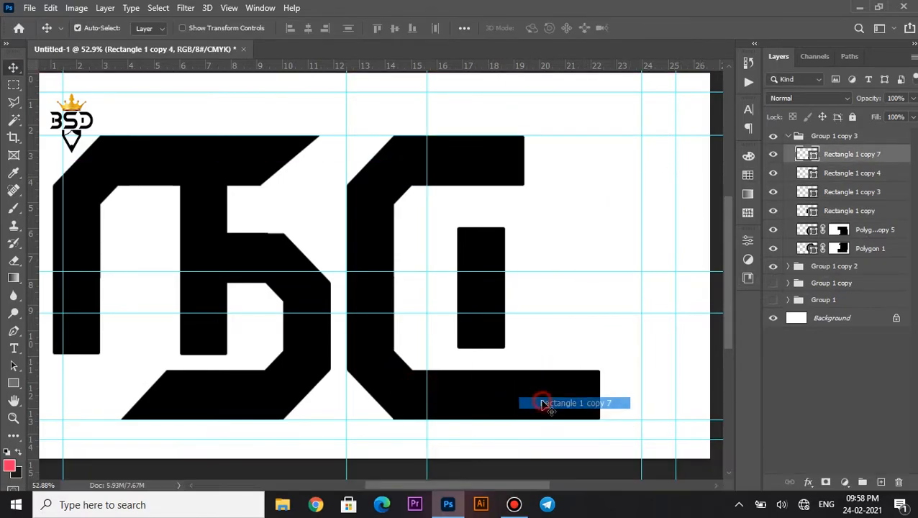
click(548, 401)
key(ctrl+t)
drag(600, 394, 533, 390)
key(Return)
Check which layers form the letter's left side and delete the redundant vertical bar, Rectangle 1 copy.
click(772, 233)
click(773, 233)
click(844, 210)
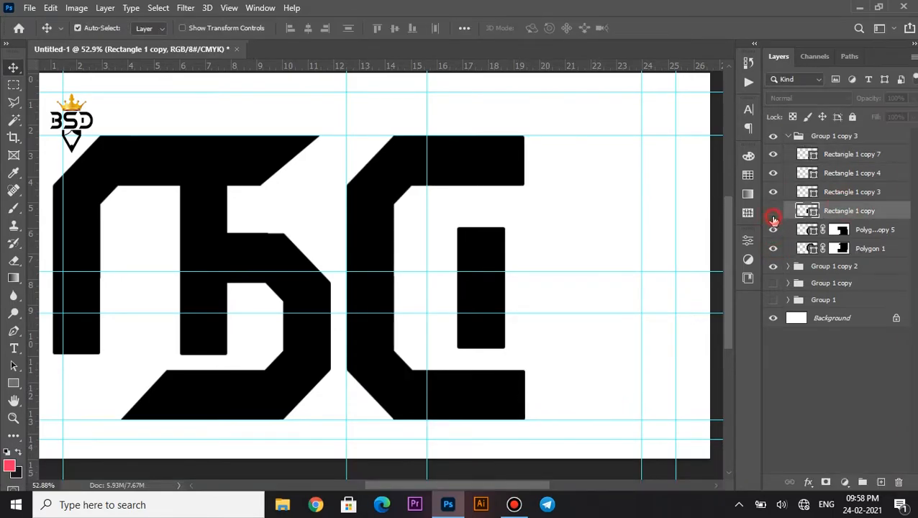
key(Delete)
Duplicate all five layers of the right-hand letter and flip the copies horizontally to close it into an octagonal ring.
click(773, 191)
click(772, 192)
click(772, 173)
click(772, 173)
click(773, 153)
click(772, 154)
click(852, 154)
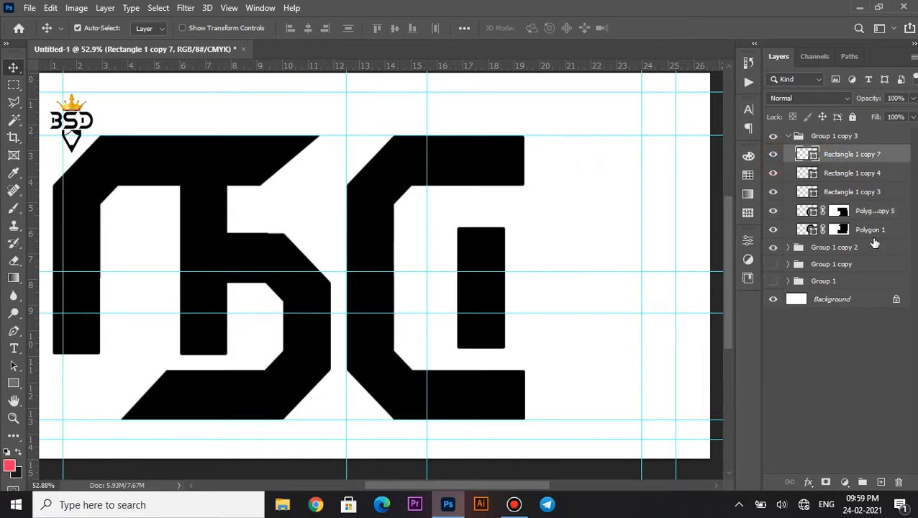
shift+click(872, 231)
key(ctrl+j)
key(ctrl+t)
right_click(538, 239)
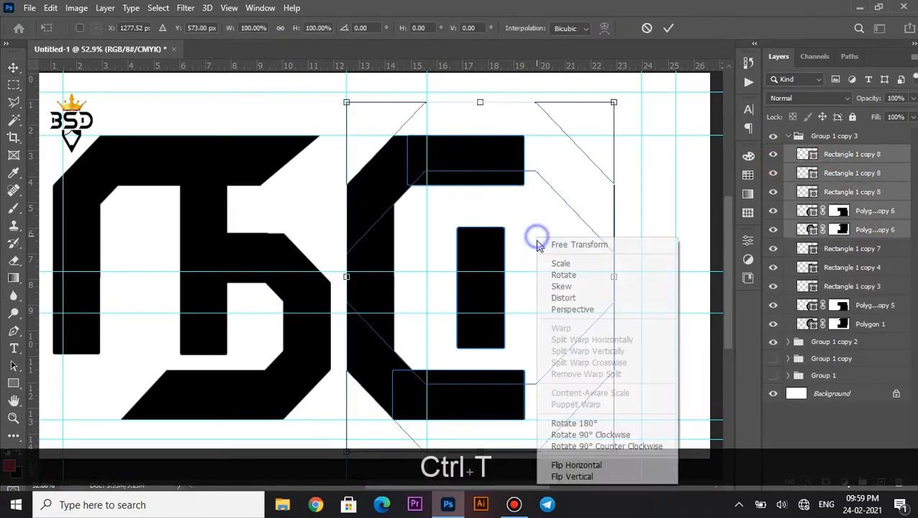
click(579, 465)
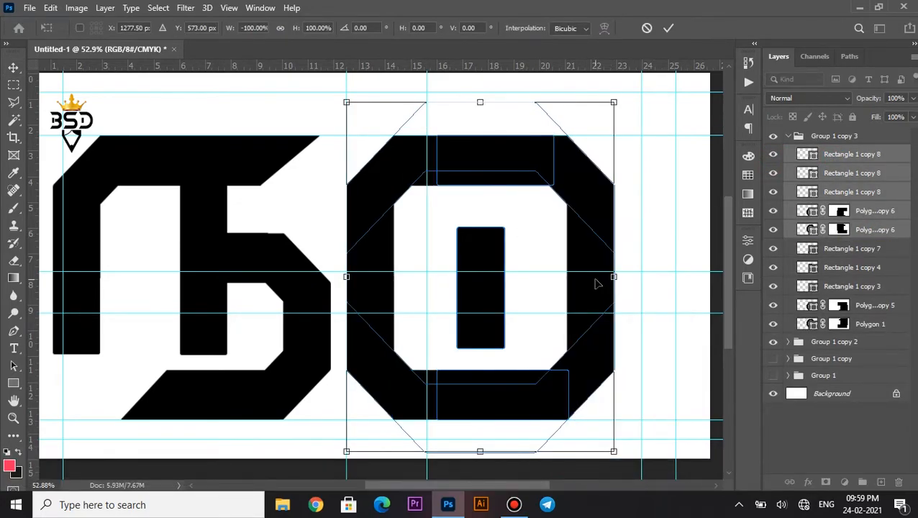
key(Return)
key(ctrl+minus)
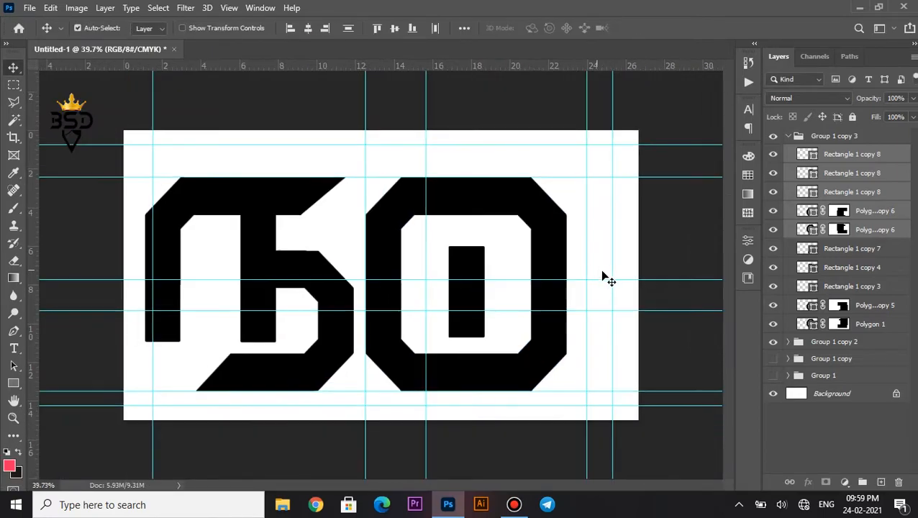
scroll(512, 263, up, 2)
scroll(513, 262, down, 2)
scroll(512, 262, up, 3)
key(space)
scroll(553, 242, down, 2)
scroll(512, 262, up, 3)
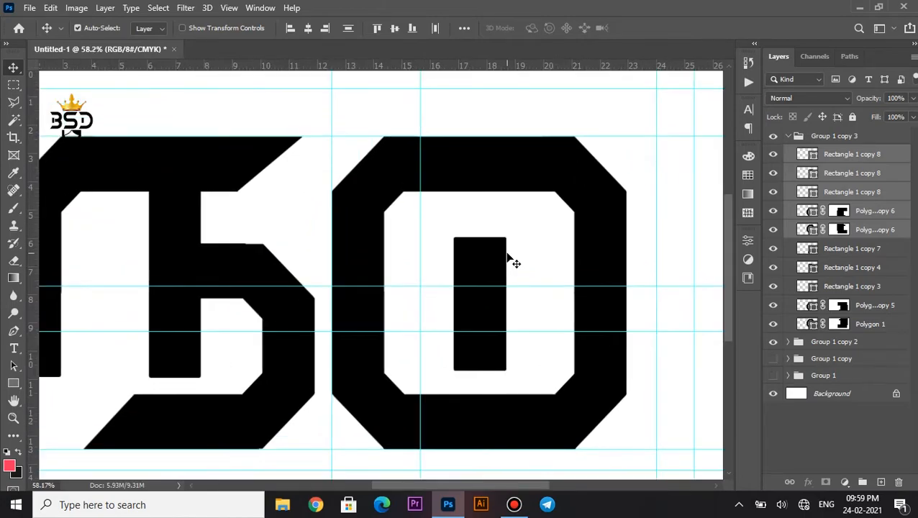
Identify the ring's right corner layers and delete the duplicate inner bar, Rectangle 1 copy 8.
right_click(591, 263)
click(625, 281)
click(774, 230)
click(774, 230)
right_click(477, 257)
click(507, 276)
mouse_move(472, 271)
mouse_down()
mouse_move(475, 240)
mouse_move(480, 261)
mouse_up()
key(Delete)
Move the remaining inner bar, Rectangle 1 copy 3, to the ring's center and shorten it equally from both ends.
right_click(476, 264)
click(481, 272)
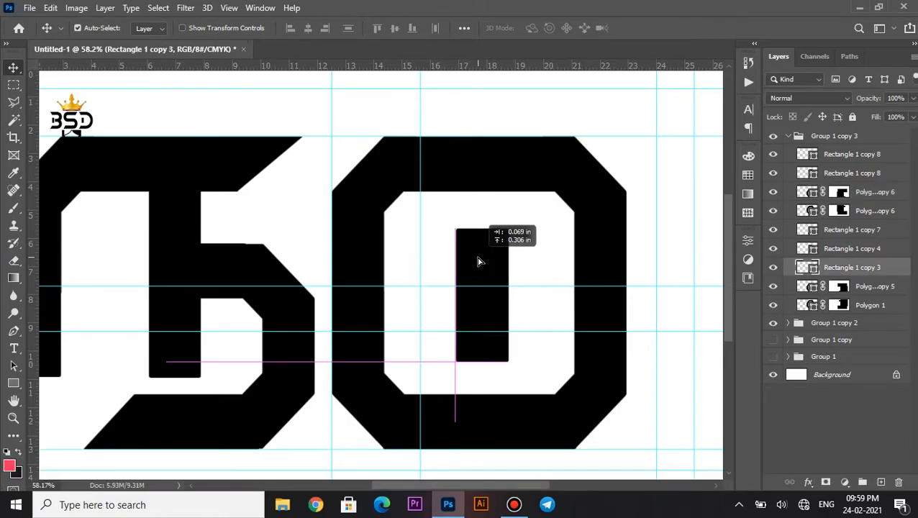
key(ctrl+t)
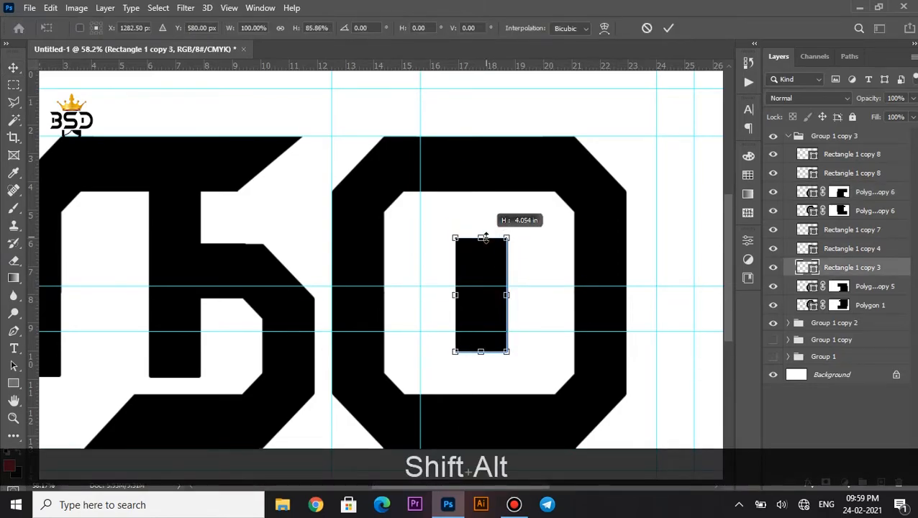
key(Return)
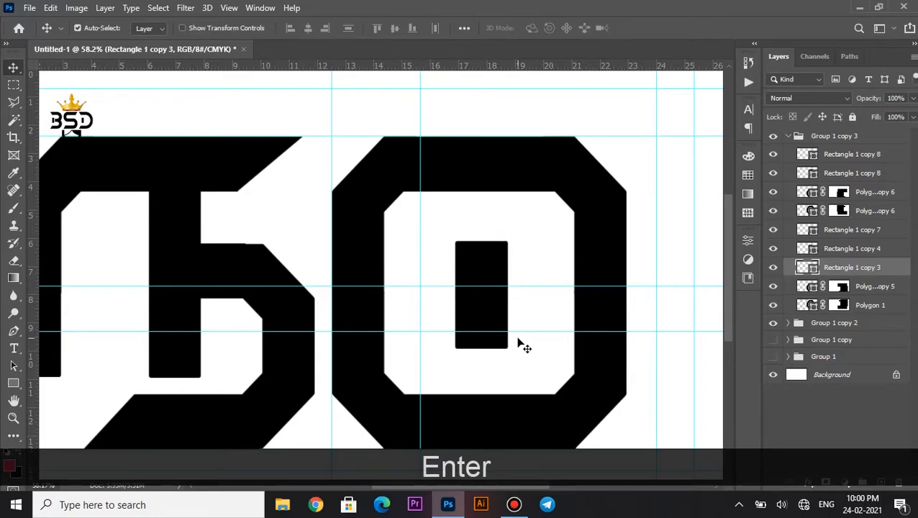
Mask out the lower end of the ring's upper right corner piece, Polygon 1 copy 6, to open its right side.
right_click(597, 267)
click(625, 284)
click(773, 211)
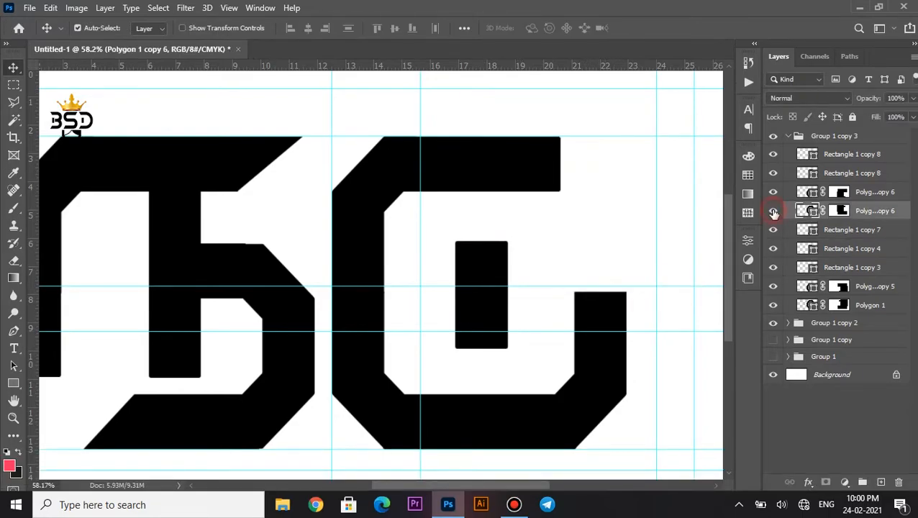
click(772, 210)
click(842, 209)
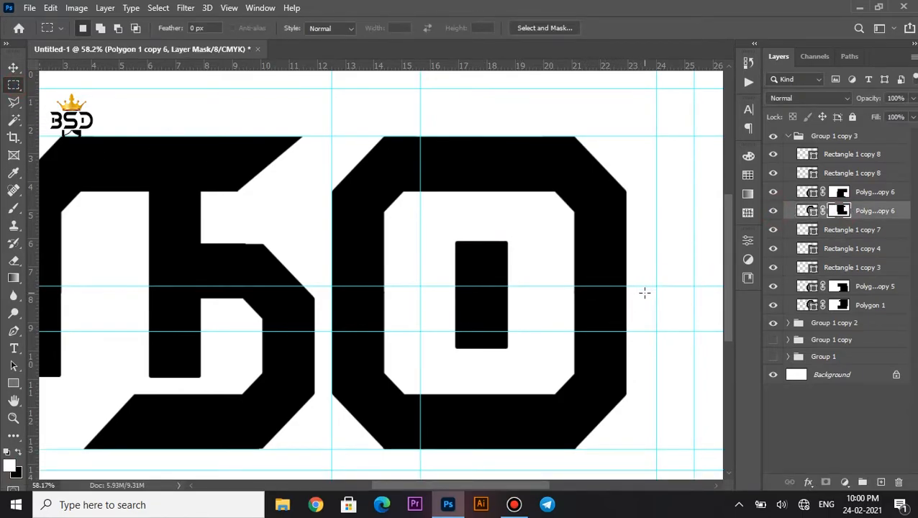
key(Delete)
click(600, 274)
Mask out the upper end of the ring's lower right corner piece down to the lower of the two middle guides.
click(773, 286)
click(774, 286)
click(773, 306)
click(773, 306)
click(773, 193)
click(773, 192)
click(840, 191)
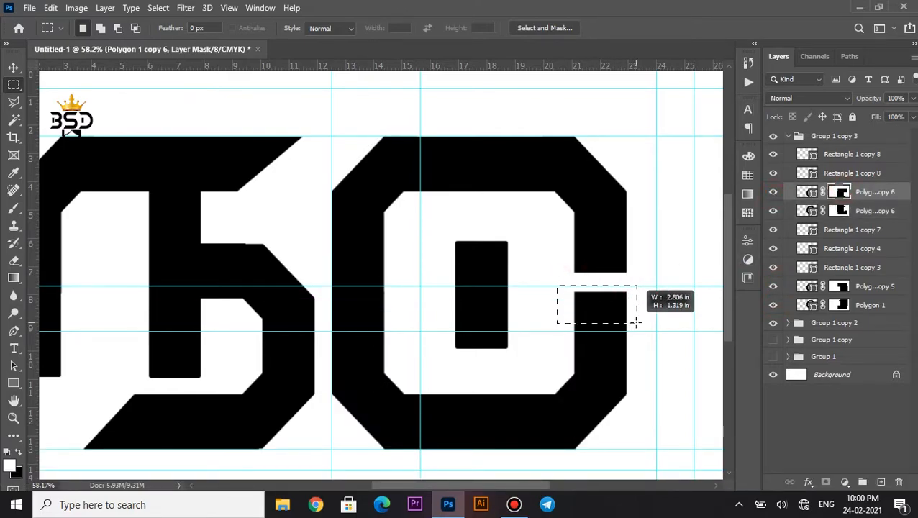
key(Delete)
drag(530, 287, 652, 321)
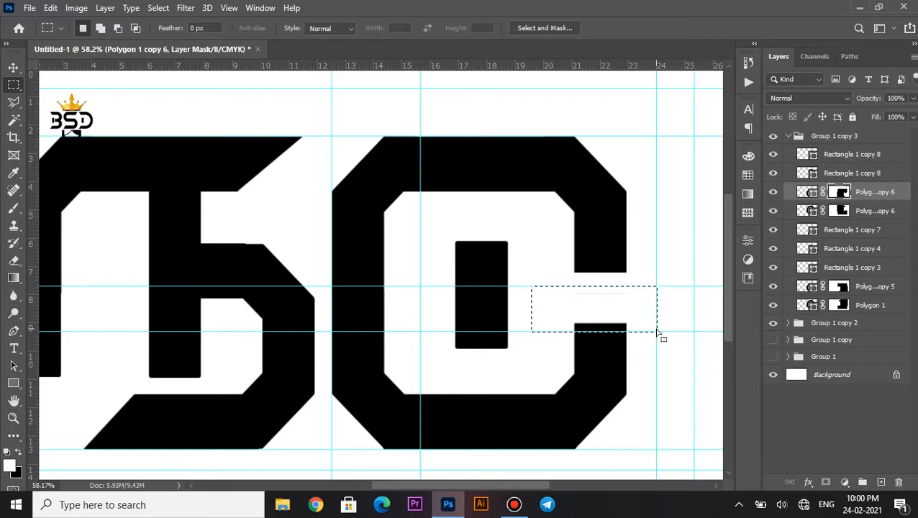
key(Delete)
click(655, 323)
Identify the ring's corner pieces and mask out a little more of the upper right piece's lower end, Polygon 1 copy 6.
click(773, 286)
click(773, 287)
click(773, 306)
click(773, 306)
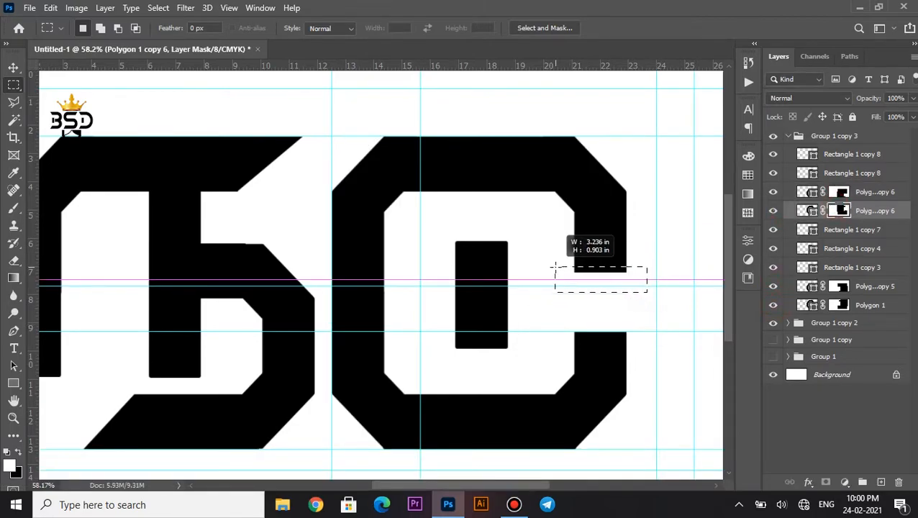
drag(554, 268, 553, 268)
key(Delete)
Draw a black triangle about 228 px wide and 70 px high on a new layer near the ring's right opening.
right_click(14, 383)
click(71, 435)
click(881, 482)
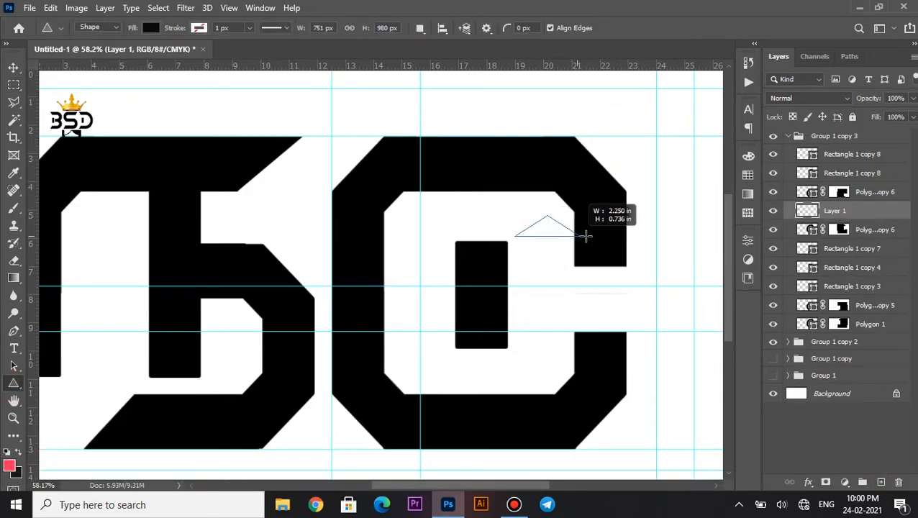
drag(603, 243, 604, 243)
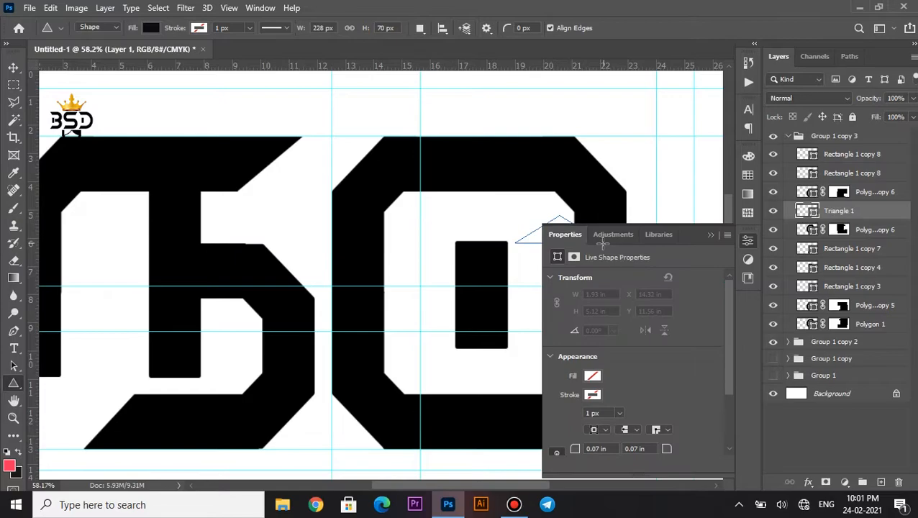
scroll(584, 227, up, 10)
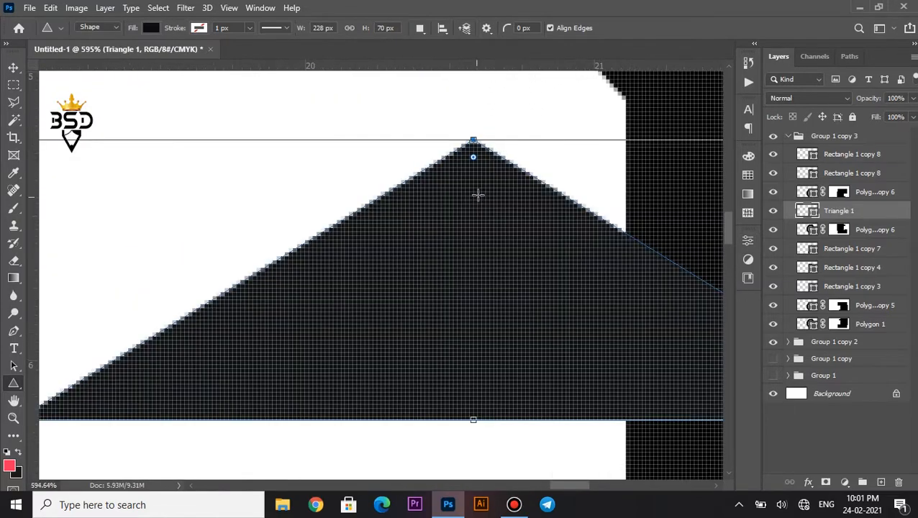
Move the triangle down into the ring's right opening and flip it vertically so it points down.
key(v)
scroll(502, 225, down, 10)
drag(505, 232, 574, 371)
key(ctrl+t)
right_click(605, 352)
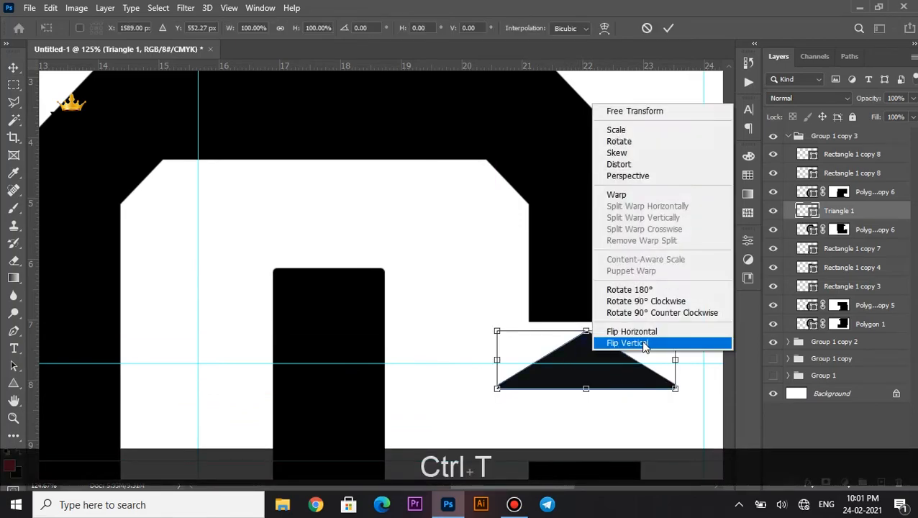
click(615, 343)
Enlarge the flipped triangle to about 151%, position it between the ring's open ends, and scale it up slightly more.
scroll(557, 237, down, 5)
drag(597, 288, 569, 293)
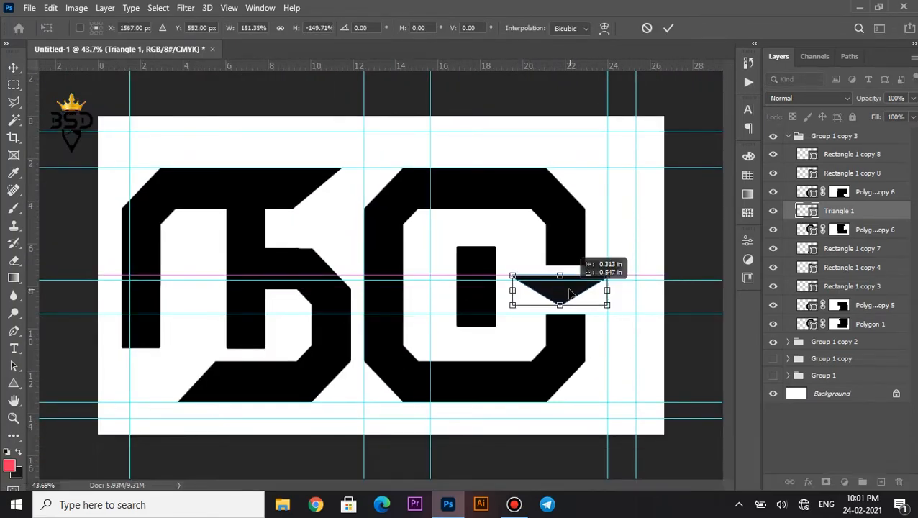
key(Return)
scroll(586, 294, up, 3)
key(ctrl+t)
drag(639, 272, 645, 271)
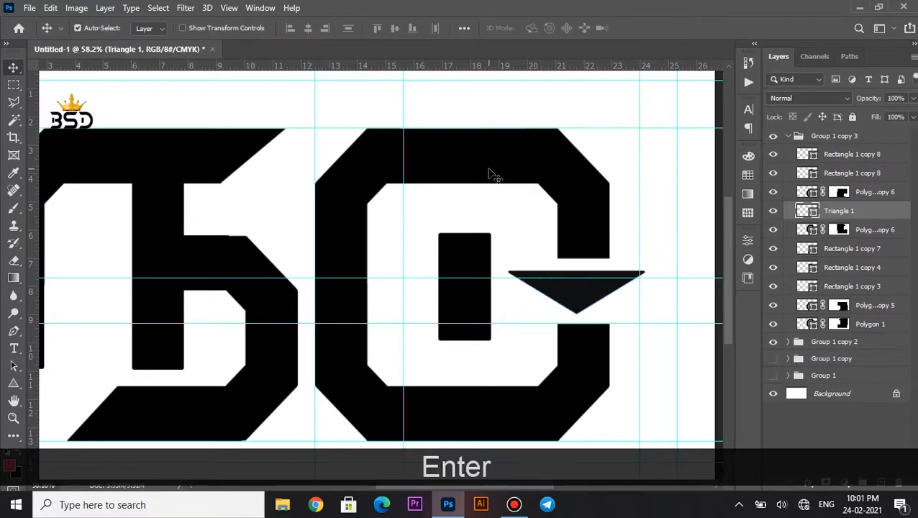
Shift the ring's two right corner pieces, both Polygon 1 copy 6, slightly left to narrow the second letter.
click(580, 191)
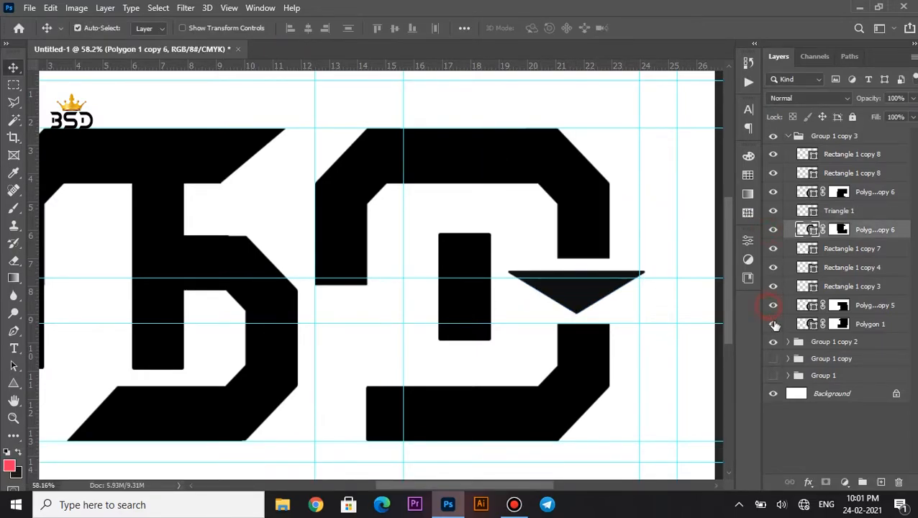
ctrl+click(873, 193)
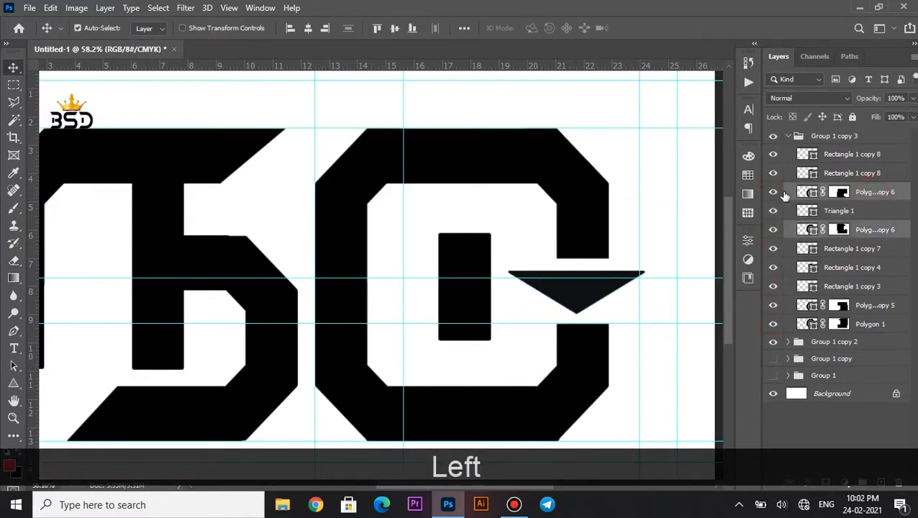
click(600, 315)
key(Left)
key(Right)
Stretch the triangle's height to about 119.5% and enlarge the triangle slightly from its upper left corner.
key(ctrl+t)
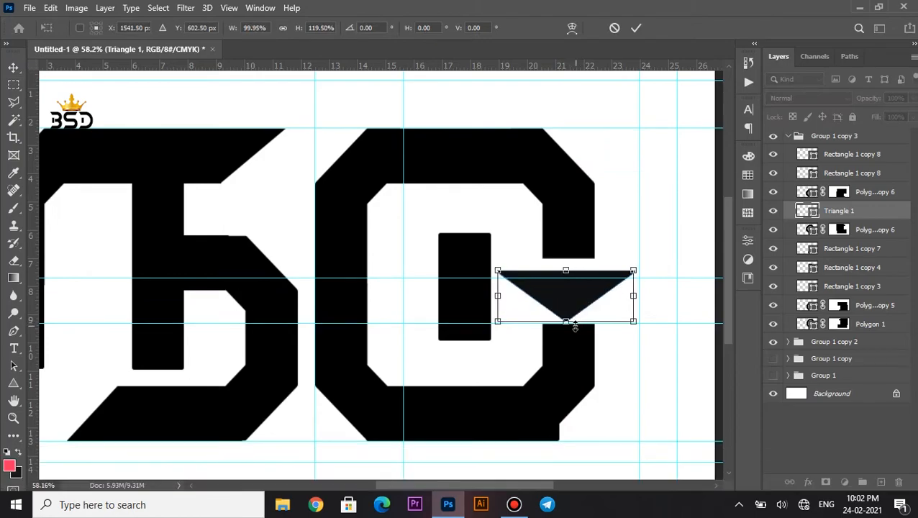
key(Return)
scroll(579, 327, up, 3)
right_click(604, 307)
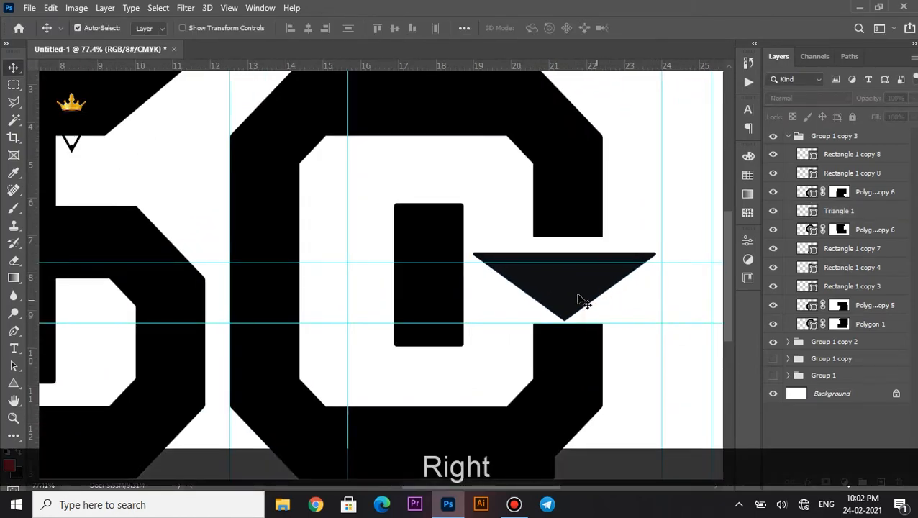
click(592, 303)
key(ctrl+t)
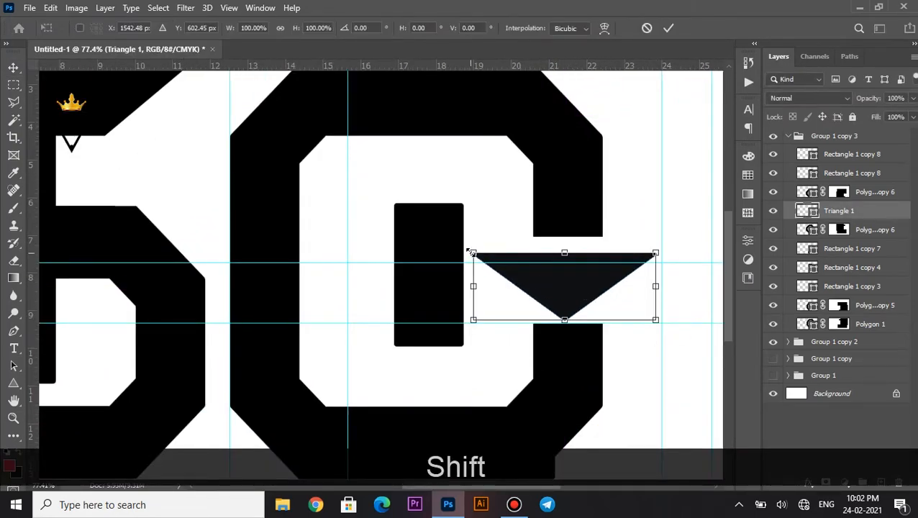
drag(464, 246, 466, 249)
key(Return)
Adjust the triangle's corner rounding to a radius of about 0.056 in.
click(586, 371)
scroll(554, 311, down, 8)
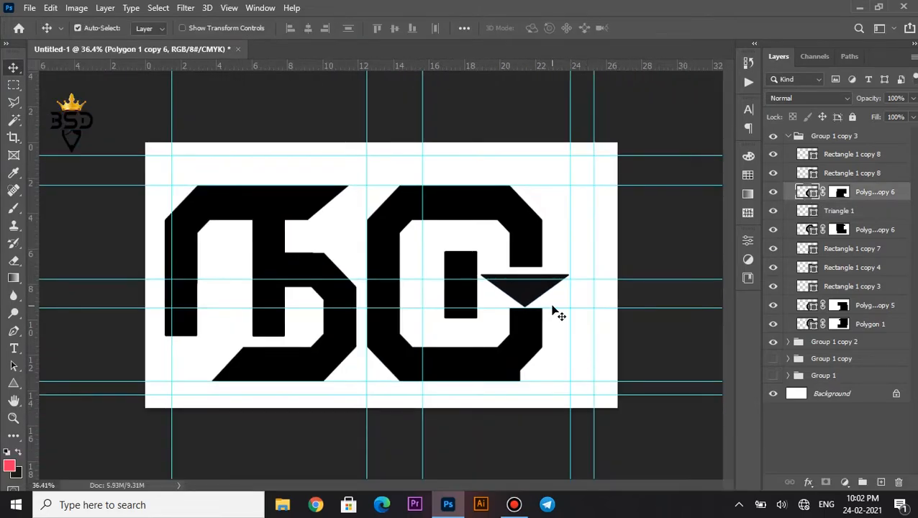
scroll(554, 311, up, 8)
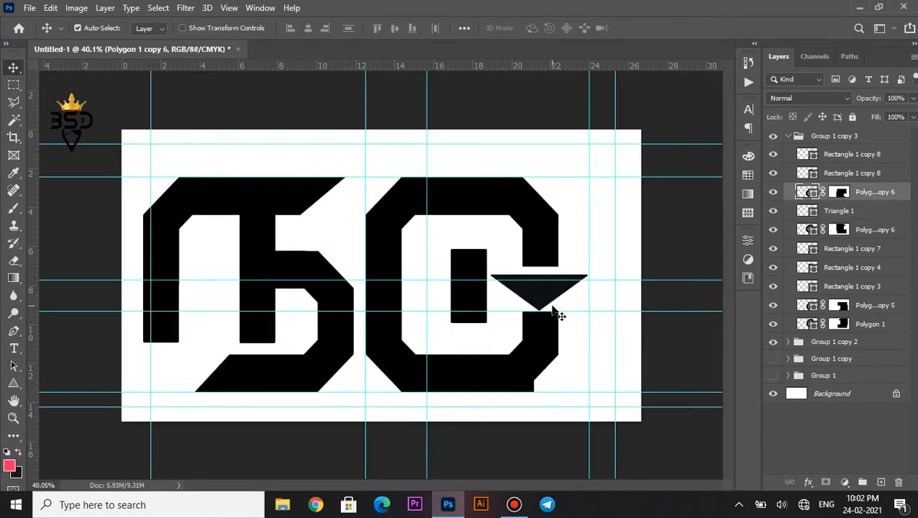
key(u)
key(a)
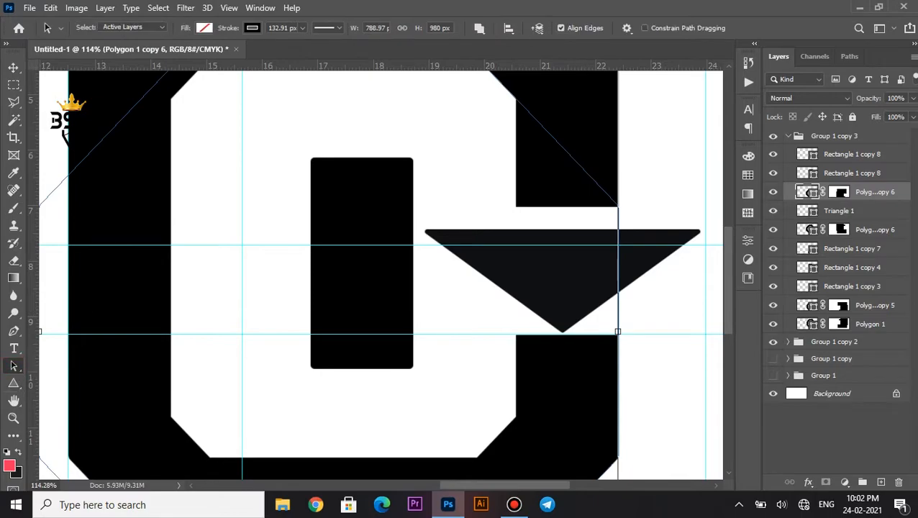
click(669, 248)
scroll(548, 324, up, 8)
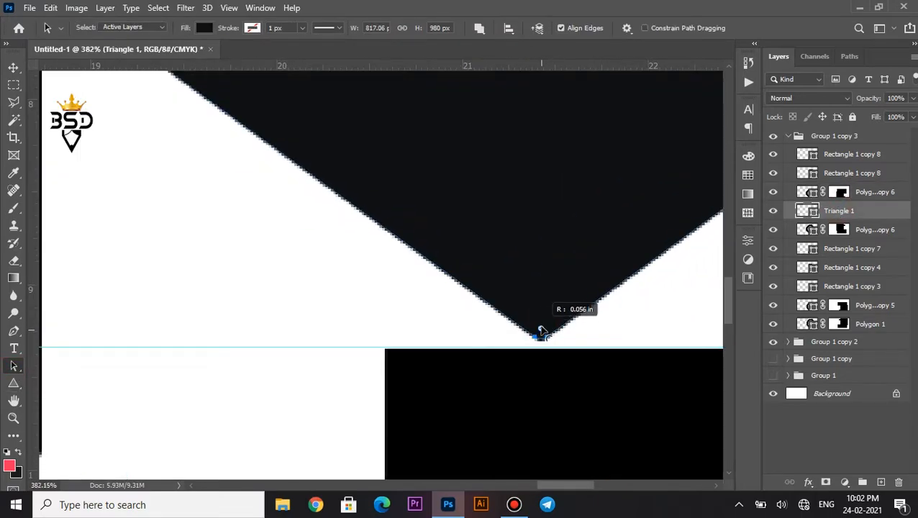
key(v)
scroll(416, 307, down, 10)
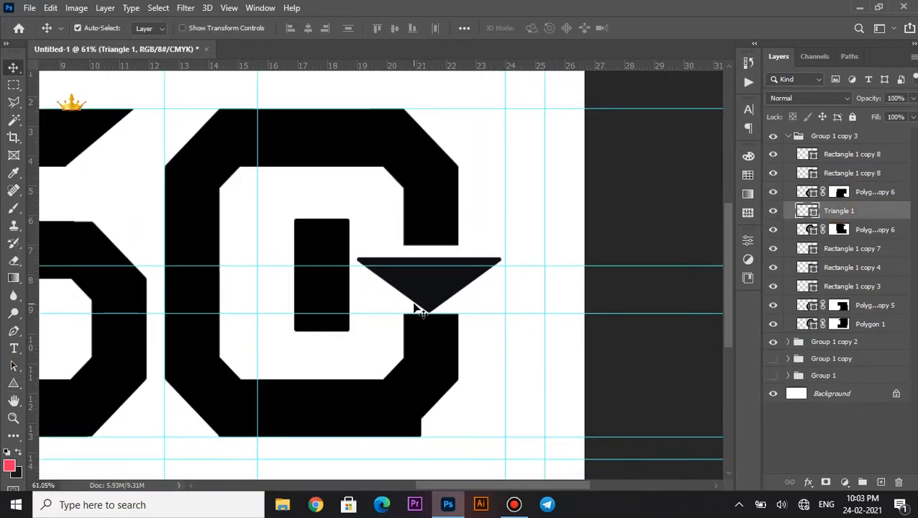
Nudge the inner bar, Rectangle 1 copy 3, left toward the center of the narrowed ring.
click(324, 249)
key(Left)
key(Left)
key(Left)
key(Left)
key(Left)
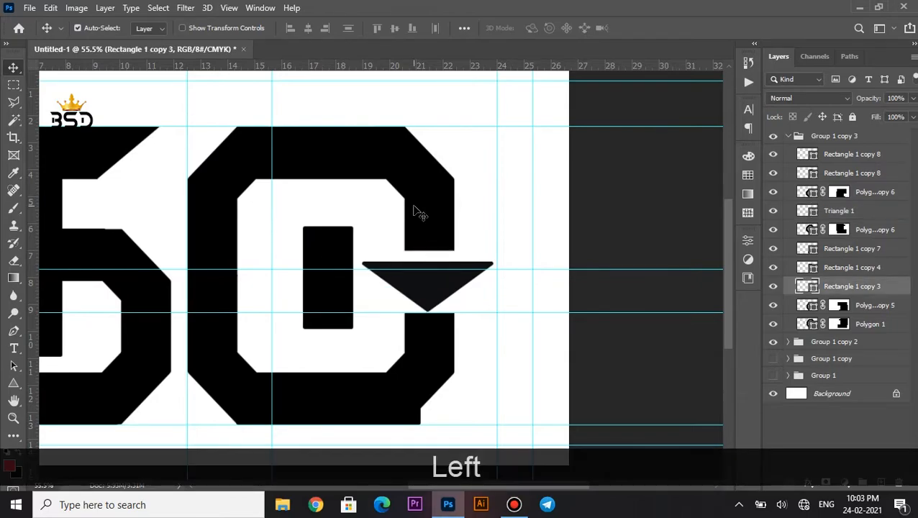
Shorten the ring's bottom bar from its right end so it no longer protrudes past the lower right corner.
scroll(418, 428, up, 3)
right_click(425, 411)
click(439, 433)
key(ctrl+t)
drag(426, 379, 386, 379)
key(Return)
Move the leftmost vertical guide to the ring's center and nudge the inner bar left to center on it.
scroll(428, 297, down, 4)
scroll(428, 298, up, 4)
drag(433, 219, 487, 217)
scroll(487, 226, down, 9)
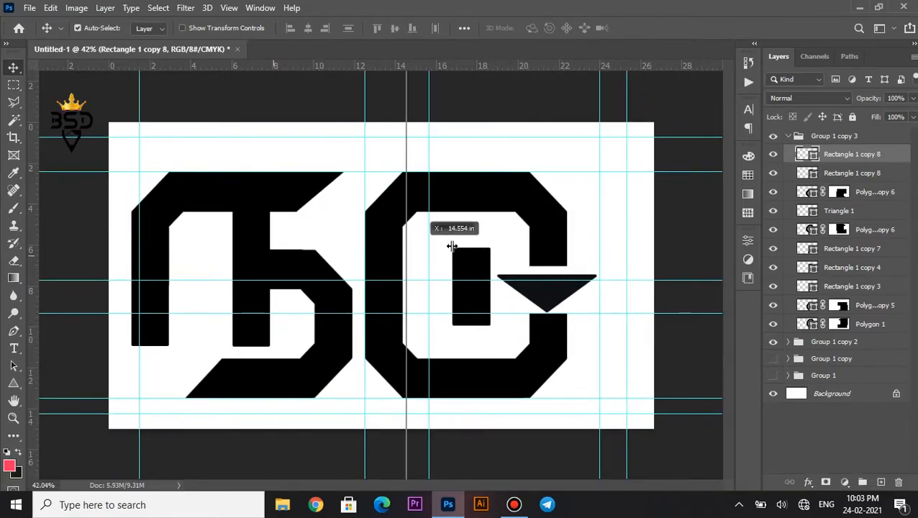
drag(468, 245, 466, 247)
right_click(474, 261)
click(503, 280)
key(Left)
key(Left)
key(Left)
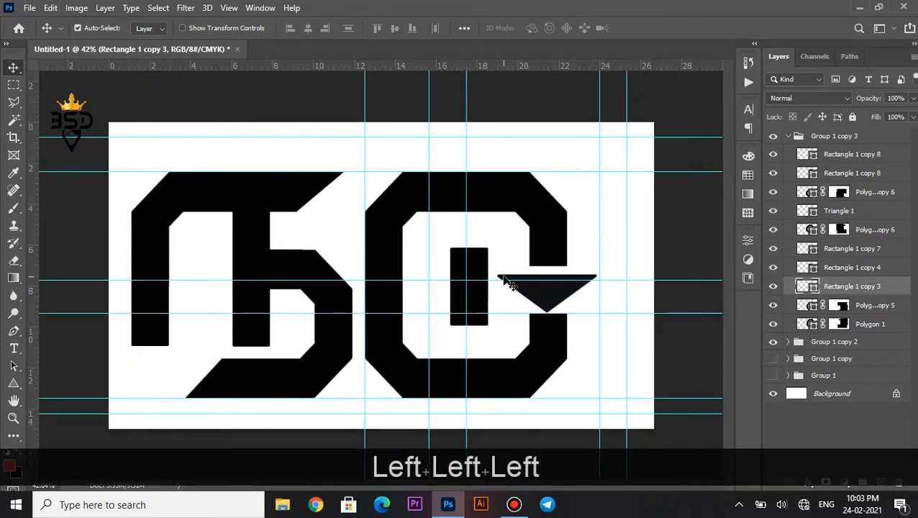
Scale the triangle to about 103.84% and nudge it up slightly between the ring's open ends.
scroll(579, 309, up, 3)
click(580, 308)
key(ctrl+t)
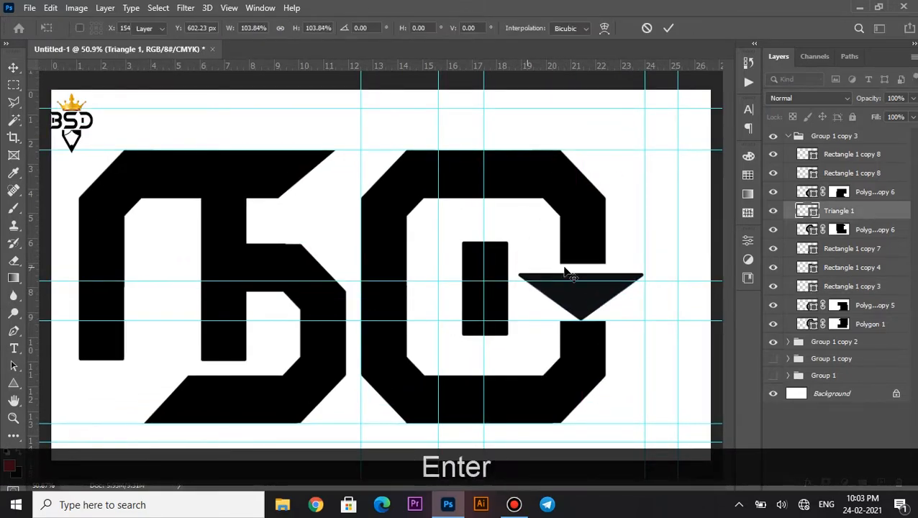
key(Up)
key(Up)
scroll(656, 290, up, 3)
scroll(654, 290, down, 5)
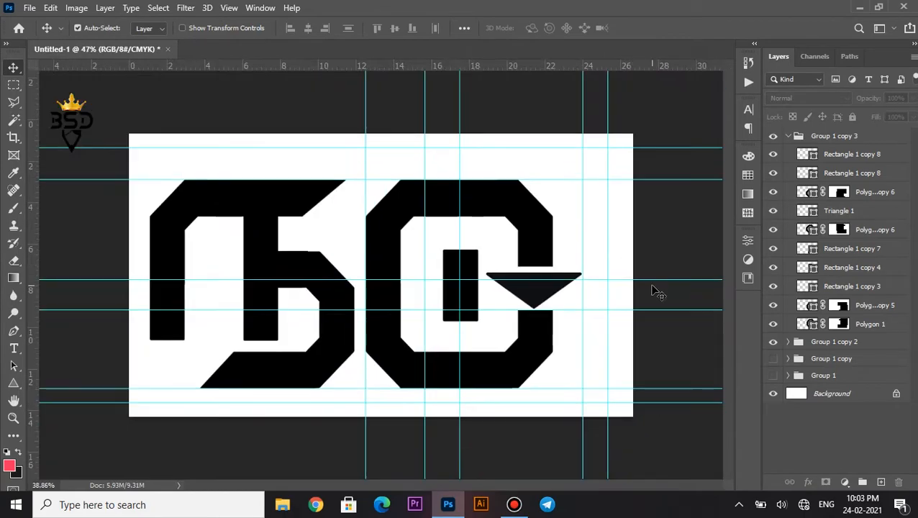
scroll(656, 290, down, 3)
scroll(416, 299, up, 2)
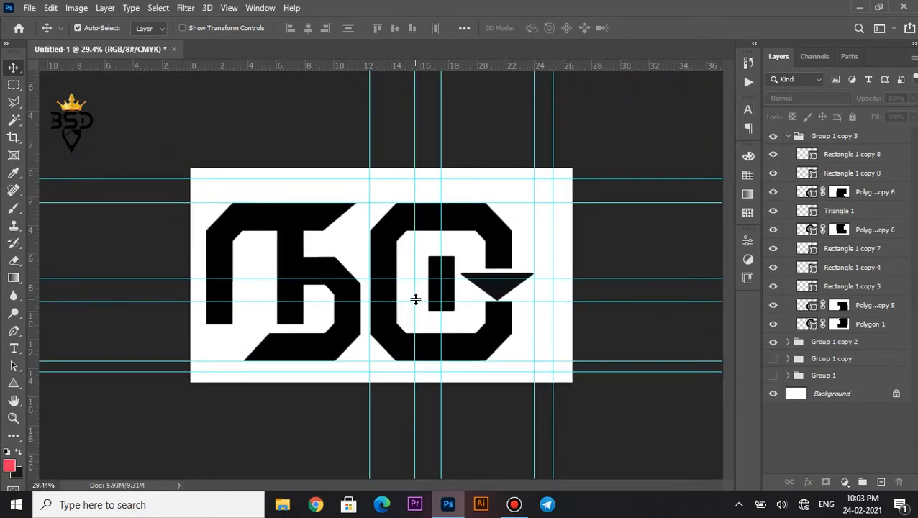
scroll(444, 293, down, 3)
Hide the guides and show only the letter groups Group 1 copy and Group 1 copy 3 over the background.
click(788, 136)
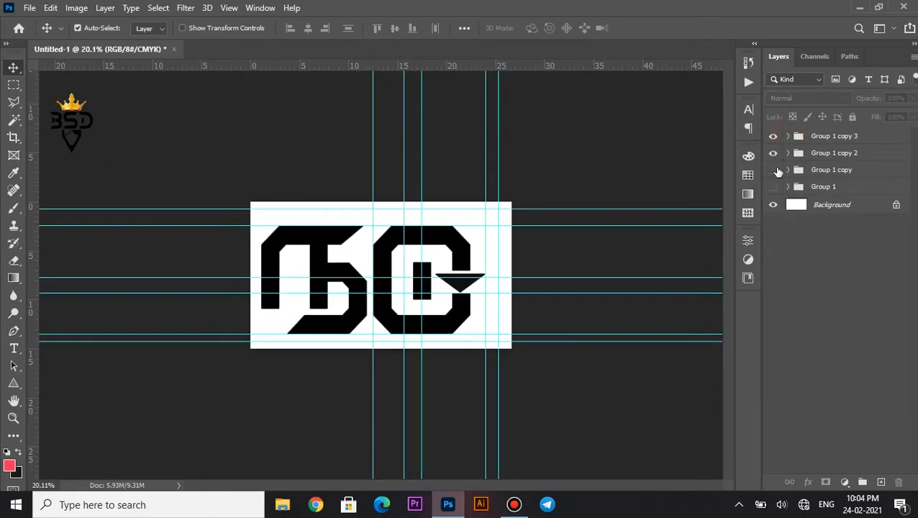
key(ctrl+h)
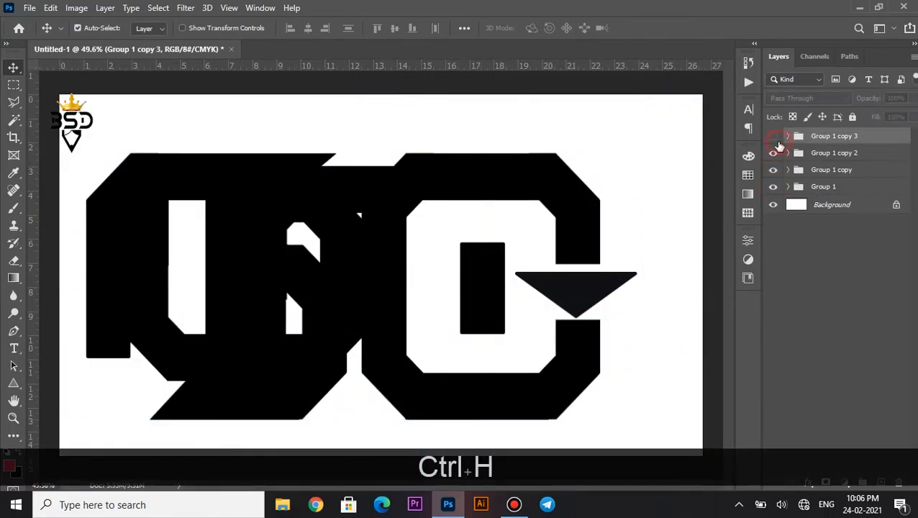
click(774, 153)
click(773, 186)
click(816, 186)
click(813, 169)
Move the Group 1 copy letter left until it stands clear beside the ring letter, and show the guides again.
scroll(546, 239, up, 1)
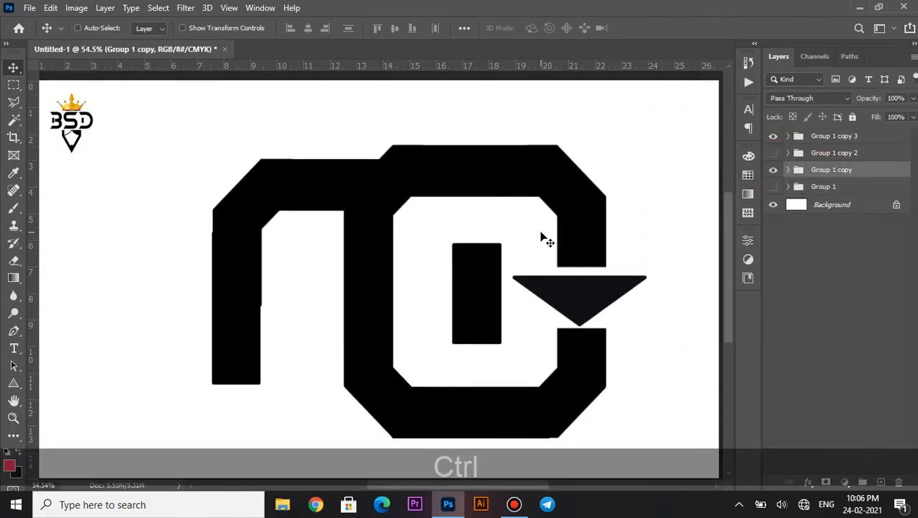
key(ctrl+t)
drag(445, 258, 379, 256)
key(Return)
key(ctrl+h)
scroll(384, 328, up, 1)
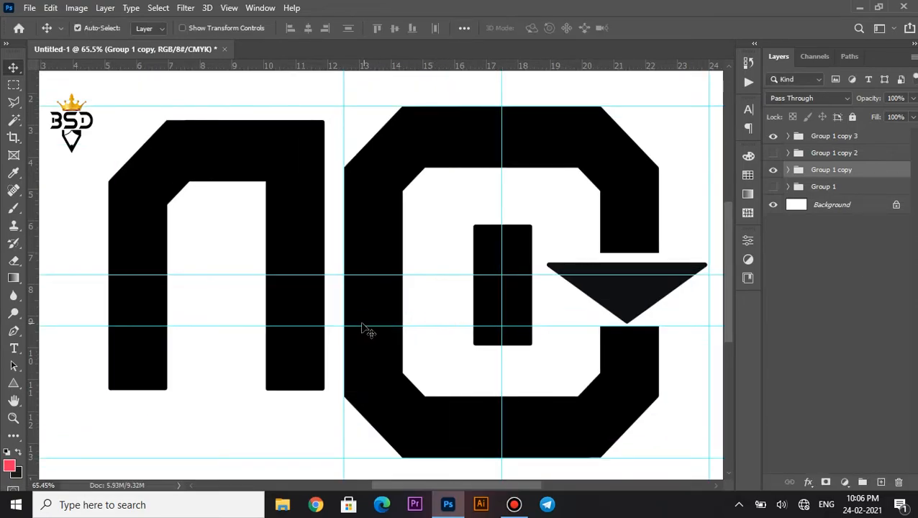
Move the lower middle guide to the ring's lower inner edge and align the first letter's leg bottoms with it.
drag(356, 390, 356, 390)
scroll(566, 266, up, 3)
key(ctrl+t)
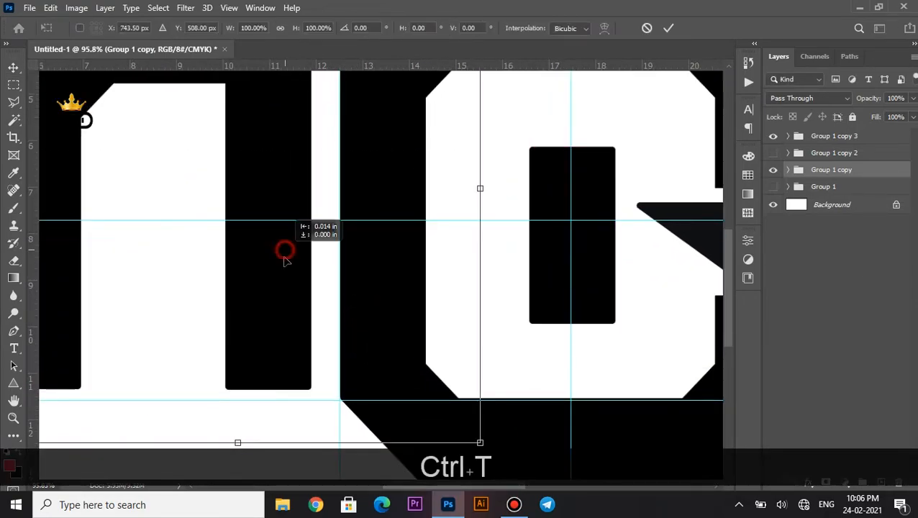
key(Up)
key(Up)
key(Up)
key(Up)
key(Up)
key(Return)
Select Rectangle 1 copy 8 in the ring's top bar with the upper corners, Polygon 1 and Polygon 1 copy 6, and shift them upward.
scroll(422, 162, down, 3)
drag(416, 180, 462, 180)
right_click(514, 185)
click(541, 203)
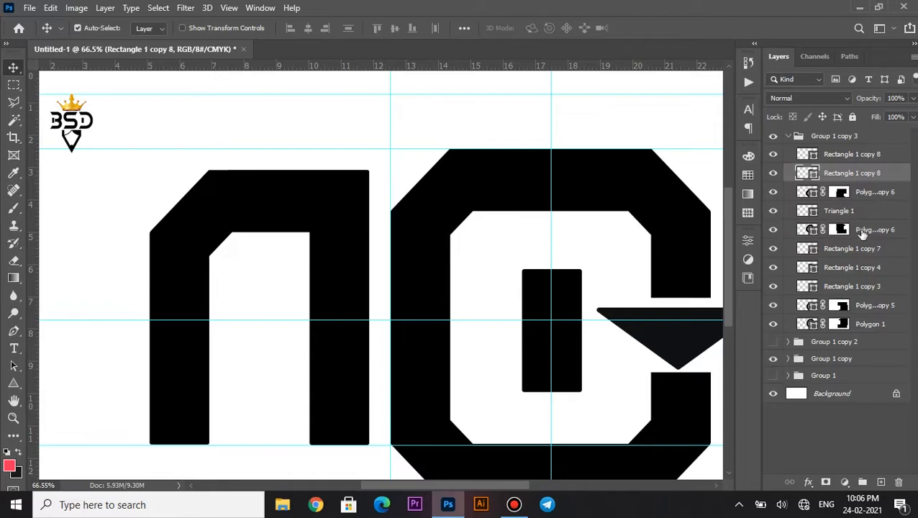
ctrl+click(780, 230)
right_click(453, 234)
click(489, 232)
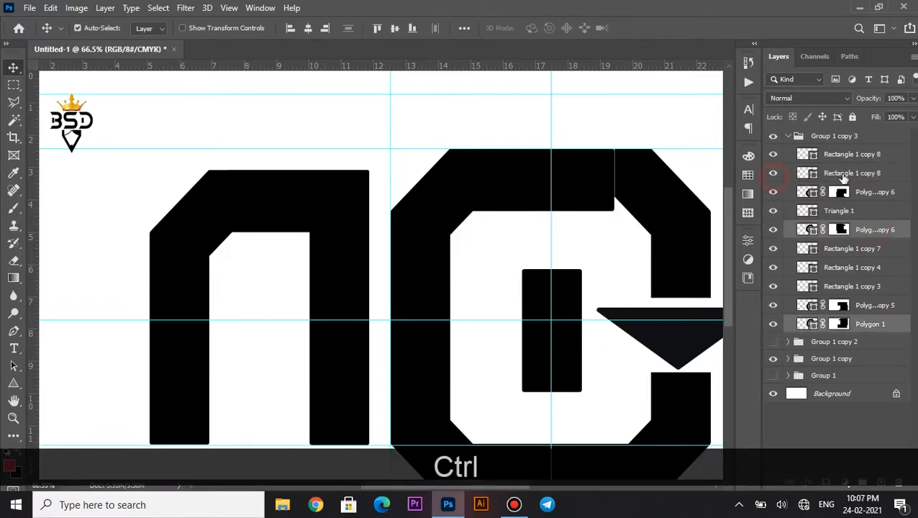
ctrl+click(843, 175)
scroll(625, 215, down, 1)
key(ctrl+t)
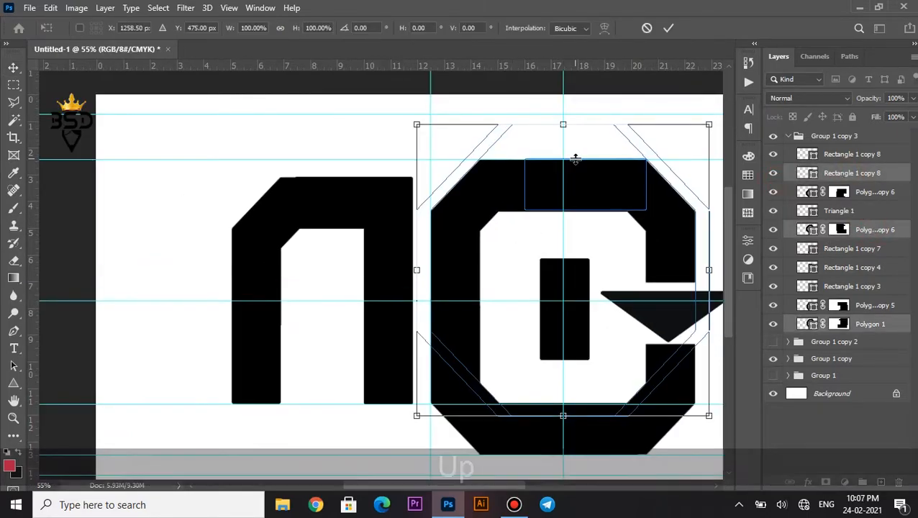
key(Up)
key(Up)
key(Up)
key(Up)
key(Up)
key(Up)
key(Up)
key(Up)
key(Up)
key(Up)
key(Up)
key(Up)
key(Up)
key(Up)
key(Up)
key(Up)
key(Up)
key(Up)
key(Up)
key(Up)
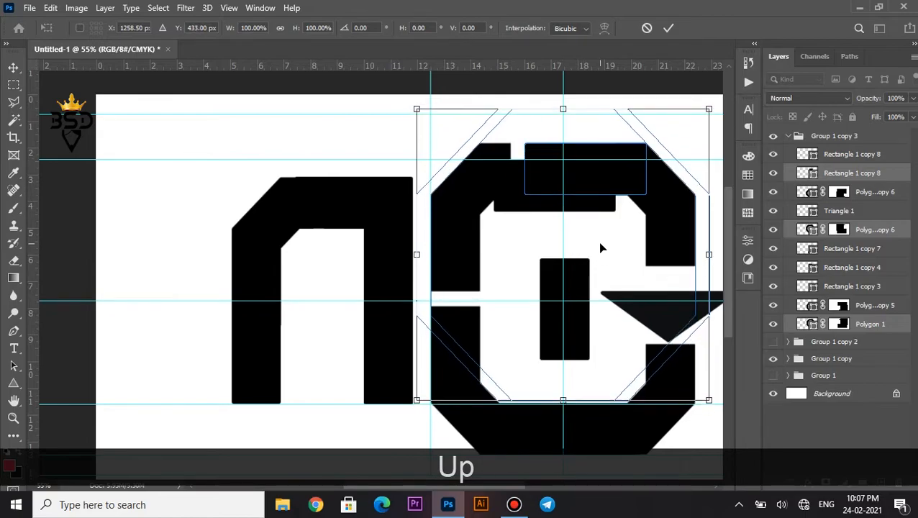
key(Up)
key(Up)
key(Up)
key(Up)
key(Up)
key(Up)
key(Up)
key(Up)
key(Up)
key(Up)
key(Up)
key(Up)
key(Up)
key(Up)
key(Up)
key(Up)
key(Up)
key(Up)
key(Up)
key(Up)
key(Return)
scroll(455, 200, up, 2)
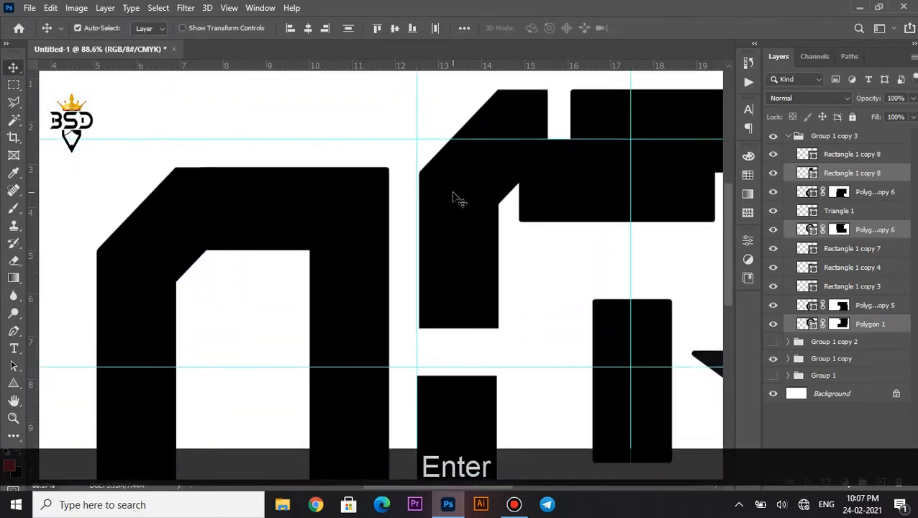
Place the upper guide on the first letter's top edge and align the ring's top inner edge with it by nudging its upper parts.
scroll(453, 173, up, 4)
key(Right)
drag(417, 127, 417, 168)
key(Up)
key(Up)
key(Up)
key(Up)
key(Up)
key(Up)
key(Up)
key(Up)
scroll(532, 207, down, 4)
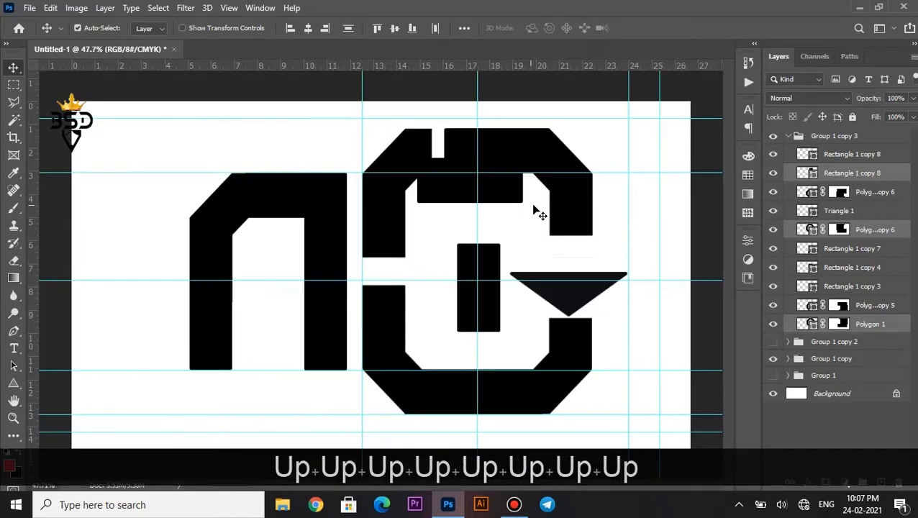
Move Rectangle 1 copy 4 up into the ring's top bar to fill the gap and align it with the guide.
scroll(536, 206, up, 2)
right_click(515, 176)
click(535, 196)
drag(507, 177, 474, 123)
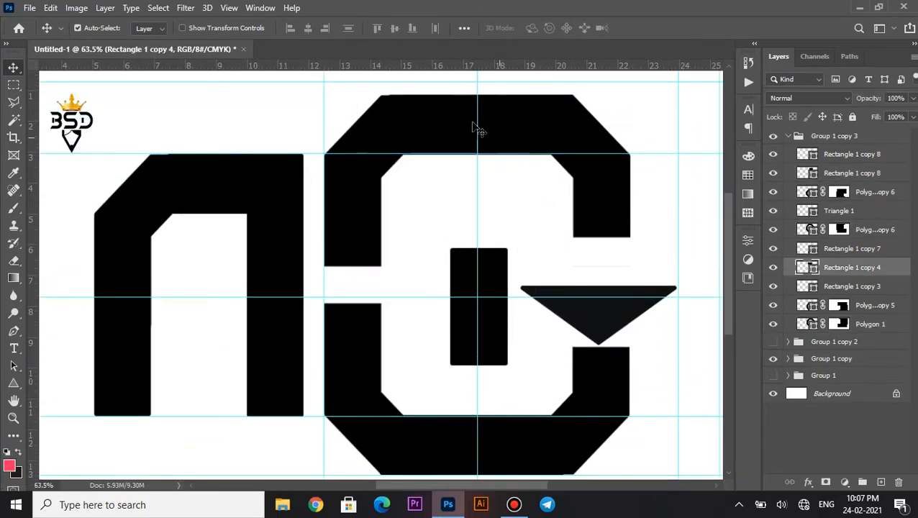
scroll(425, 109, up, 8)
drag(438, 187, 447, 234)
key(Down)
scroll(448, 236, down, 7)
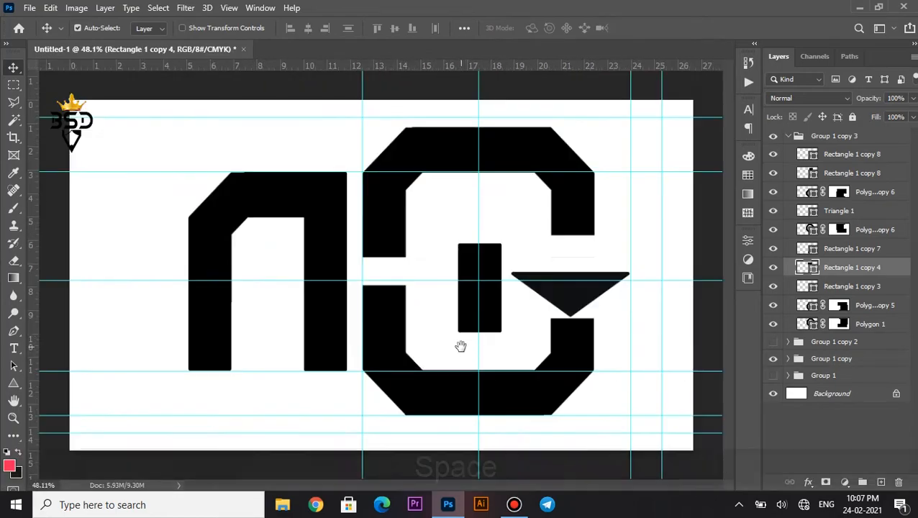
Duplicate the centre bar onto the ring's left side so it bridges the gap between the upper and lower corners.
scroll(461, 349, up, 1)
right_click(373, 222)
click(413, 241)
key(ctrl+t)
key(Return)
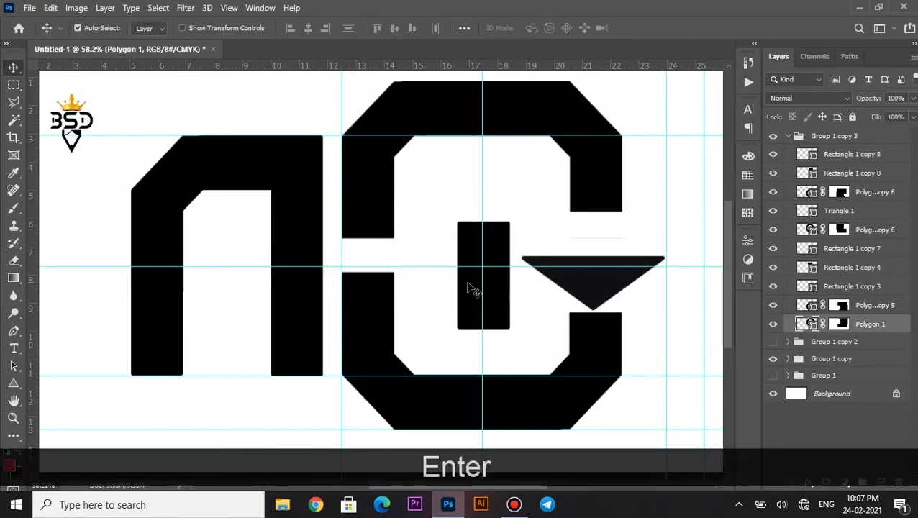
click(475, 297)
drag(471, 296, 356, 286)
scroll(366, 254, up, 3)
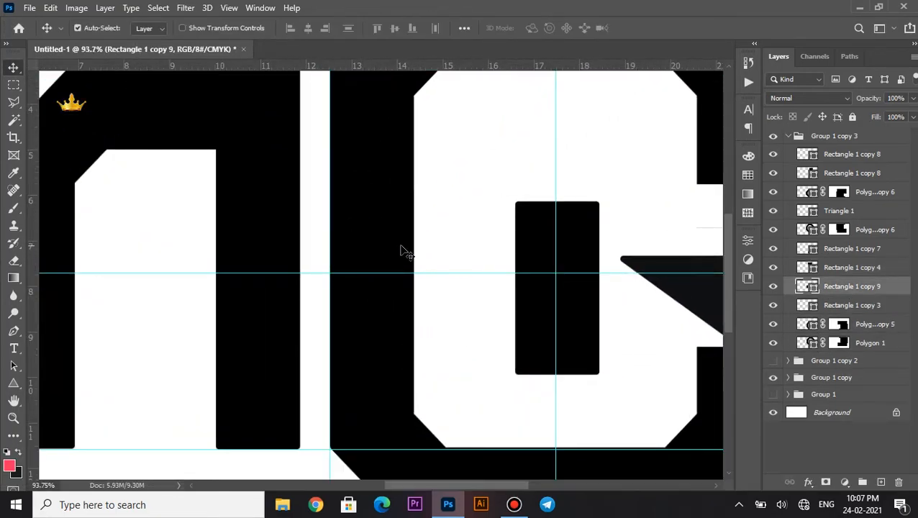
scroll(392, 261, down, 4)
scroll(564, 246, up, 1)
drag(611, 237, 597, 269)
Select Triangle 1 and nudge it upward.
right_click(568, 337)
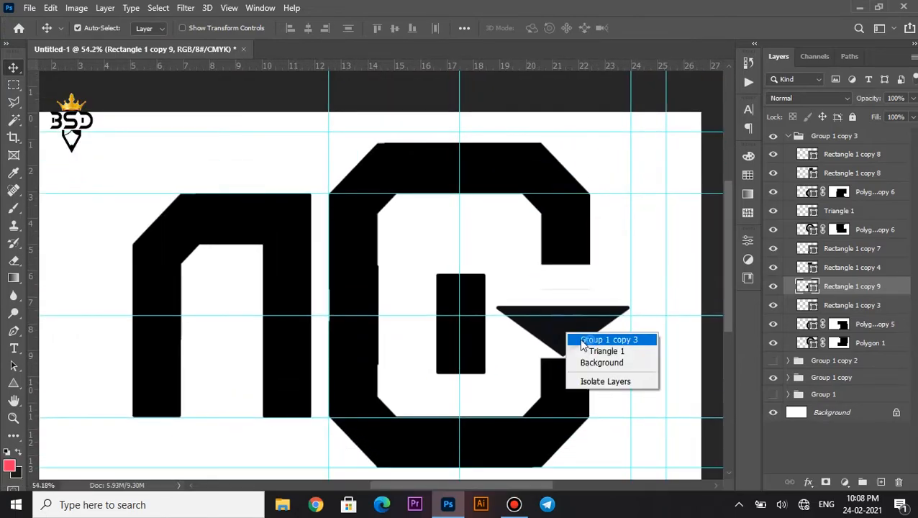
click(597, 353)
key(Up)
scroll(602, 317, down, 1)
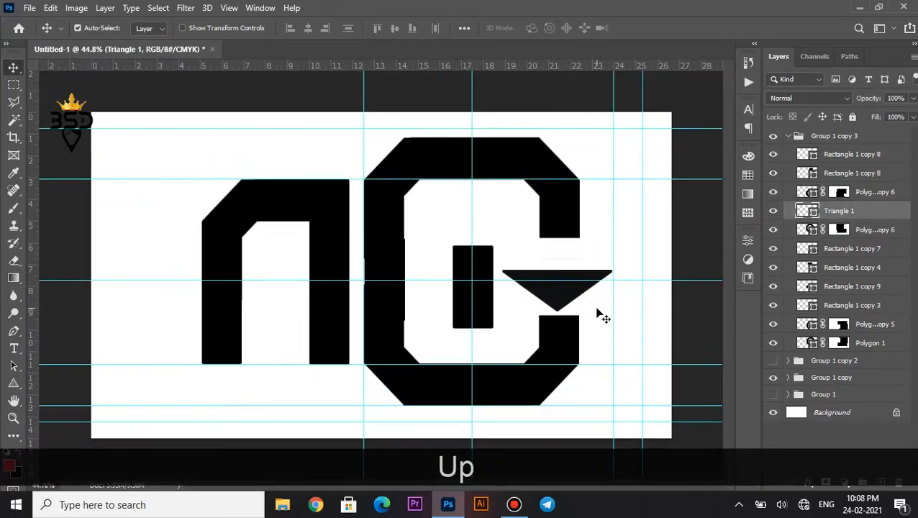
Nudge the centre bar, Rectangle 1 copy 3, upward and stretch its height to about 105%.
click(485, 295)
key(Up)
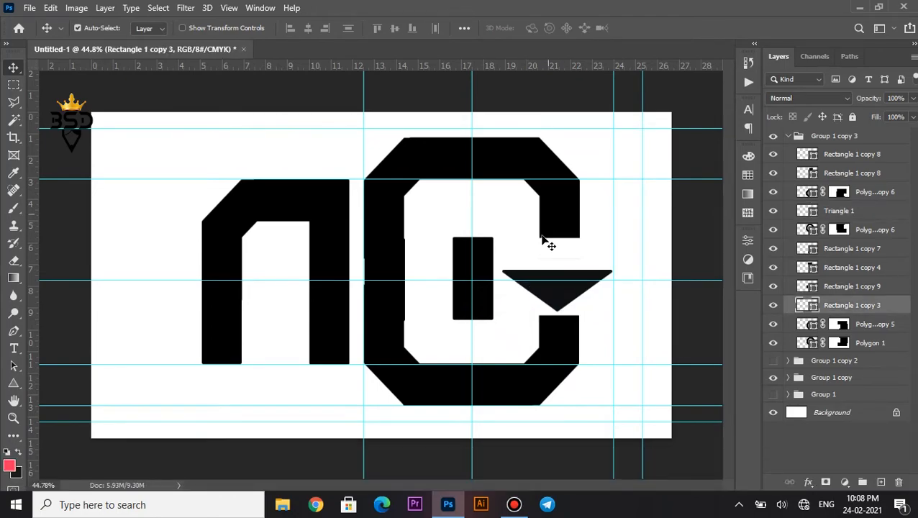
key(ctrl+t)
scroll(463, 239, up, 4)
drag(488, 229, 488, 225)
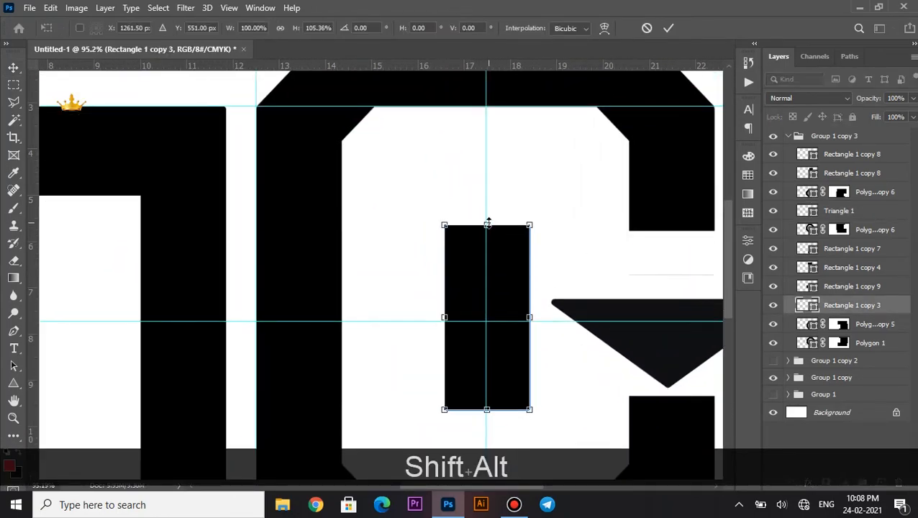
key(Return)
Scale Triangle 1 up slightly about its centre.
scroll(481, 225, down, 4)
right_click(579, 293)
click(603, 311)
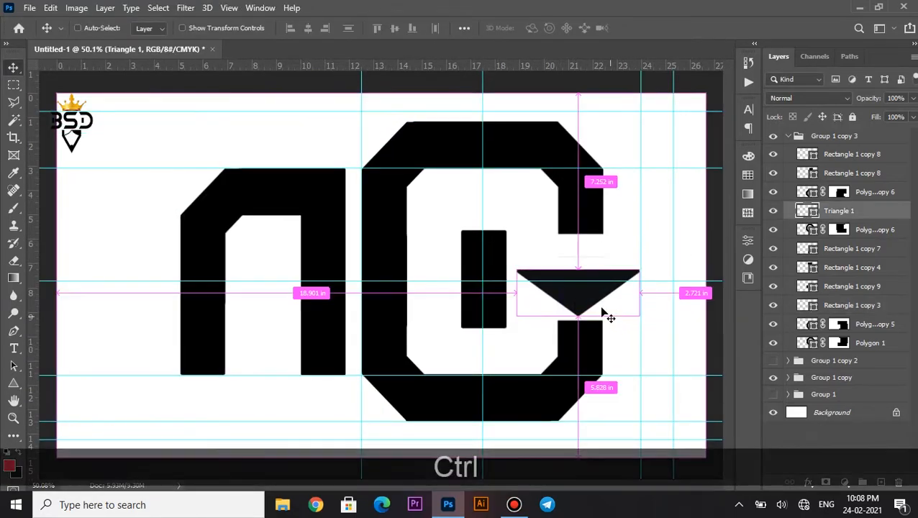
key(ctrl+t)
drag(643, 268, 644, 266)
key(Return)
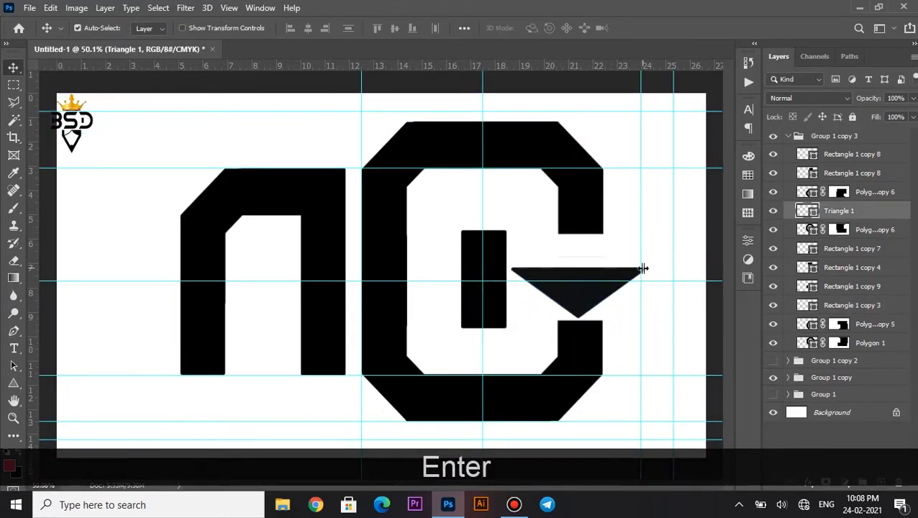
Mask out the stray thin line above the triangle on the Polygon 1 copy 6 layer mask.
scroll(645, 267, up, 1)
right_click(567, 211)
click(600, 229)
scroll(579, 229, up, 5)
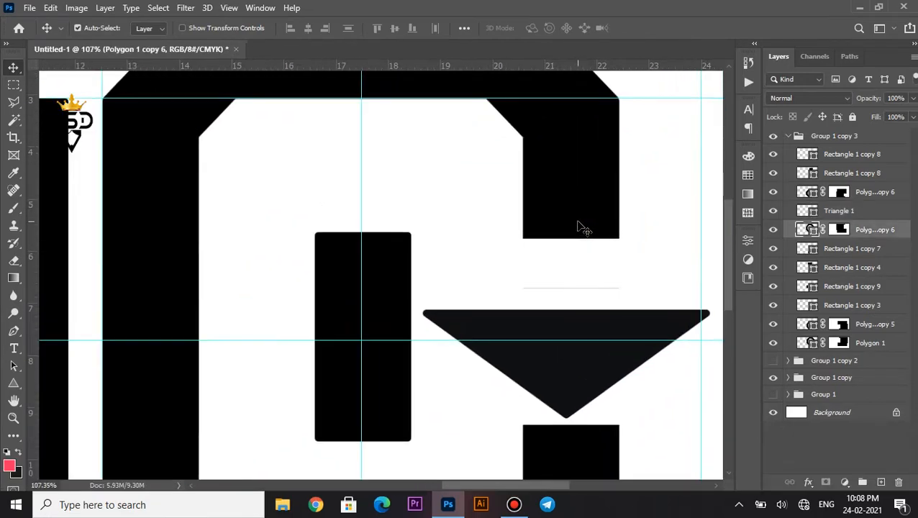
drag(498, 302, 478, 301)
key(Delete)
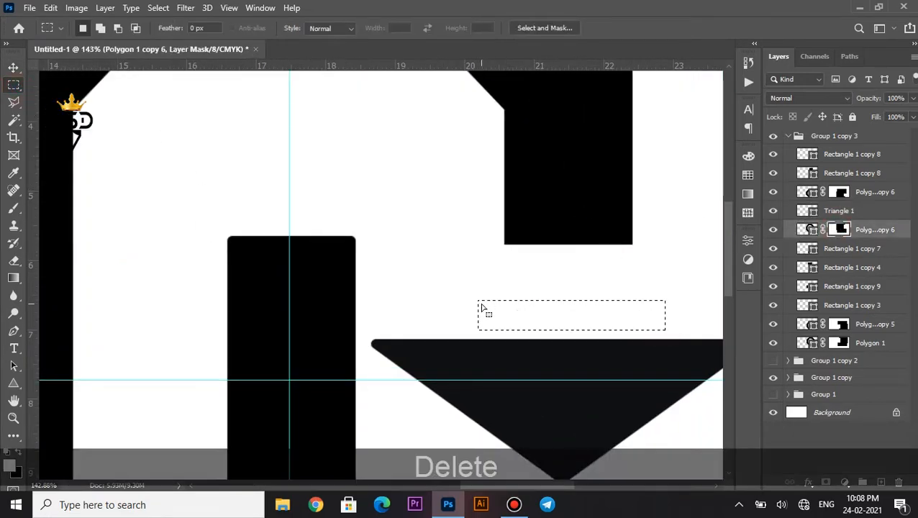
Lengthen the ring's upper right arm toward the triangle by filling a rectangular selection on its mask with white.
key(x)
drag(500, 223, 633, 265)
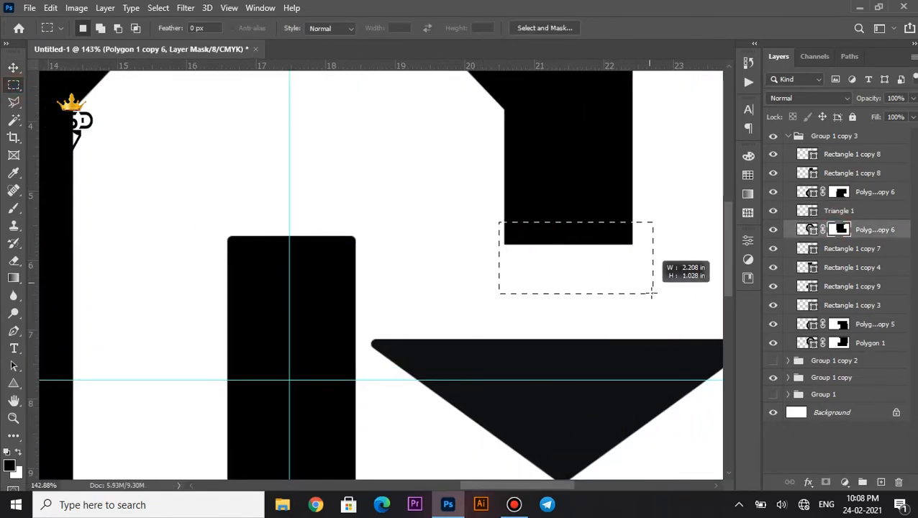
key(Delete)
scroll(614, 276, down, 5)
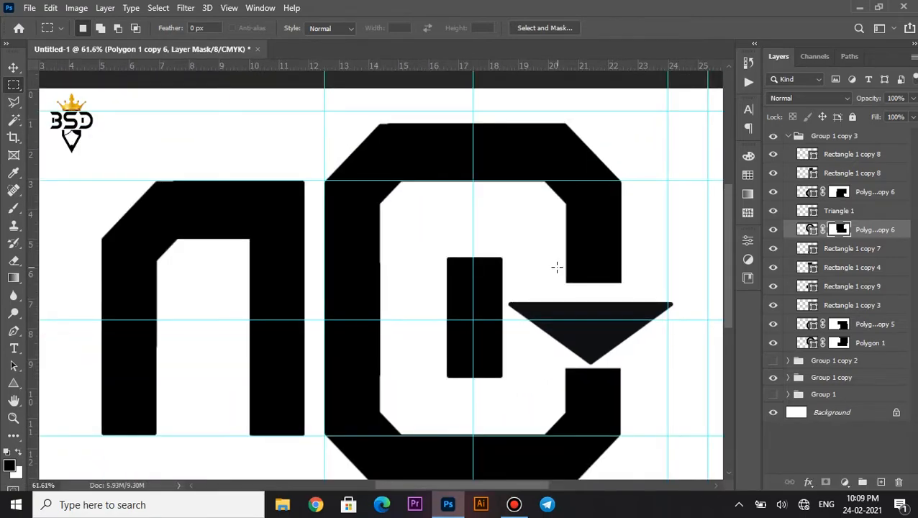
key(Delete)
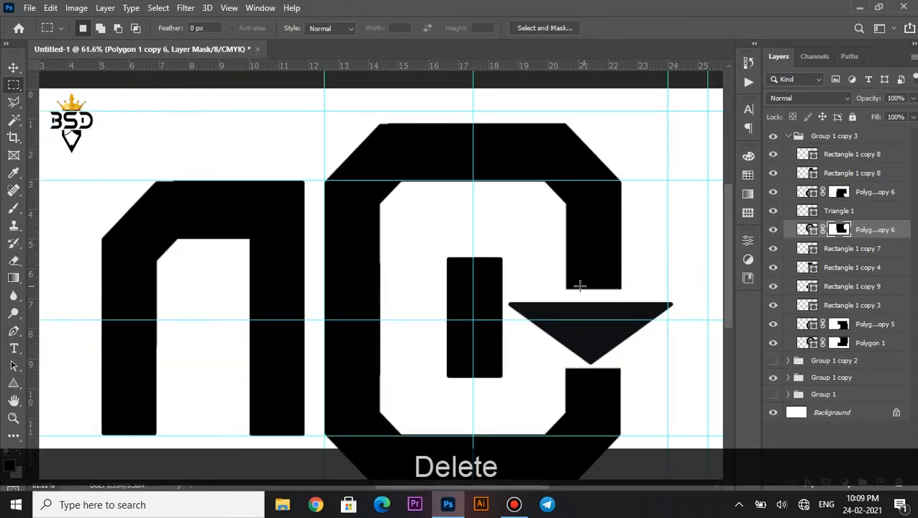
Collapse the Group 1 copy 3 group and hide the guides.
scroll(578, 286, down, 3)
key(v)
scroll(503, 309, up, 4)
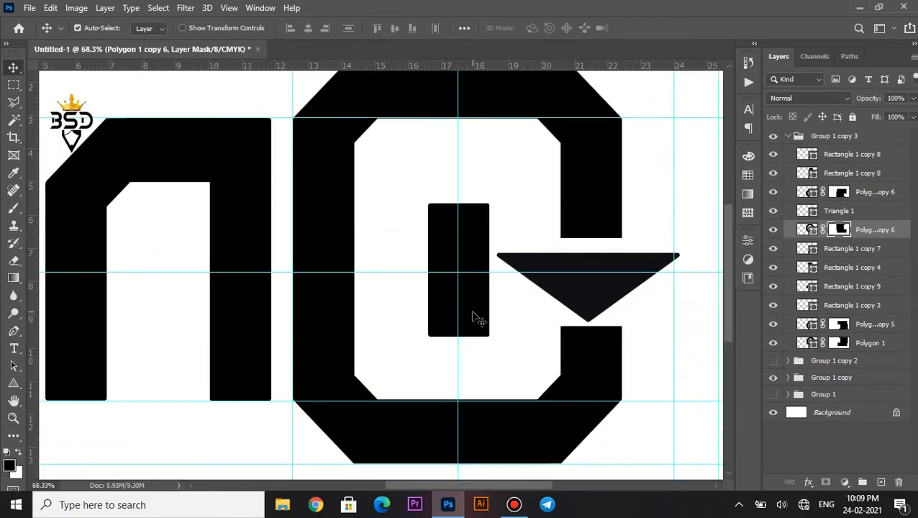
right_click(475, 316)
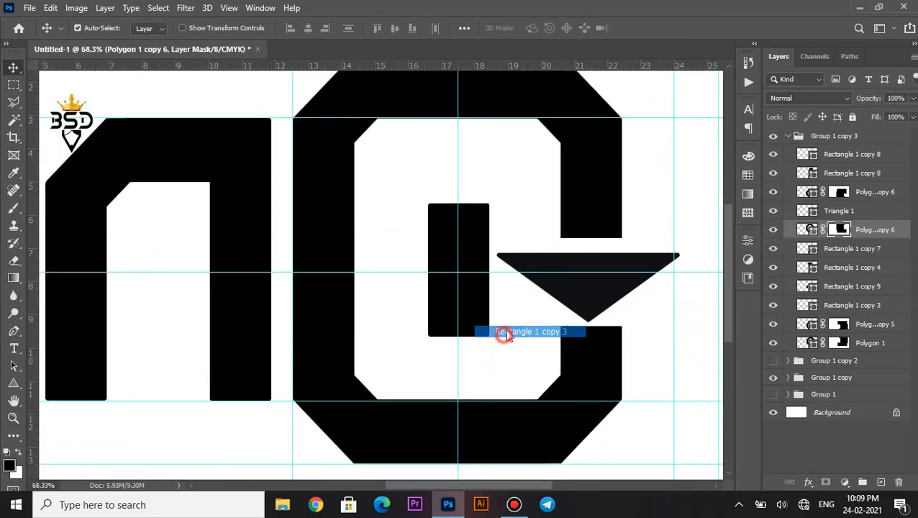
click(498, 332)
scroll(547, 302, down, 4)
click(788, 136)
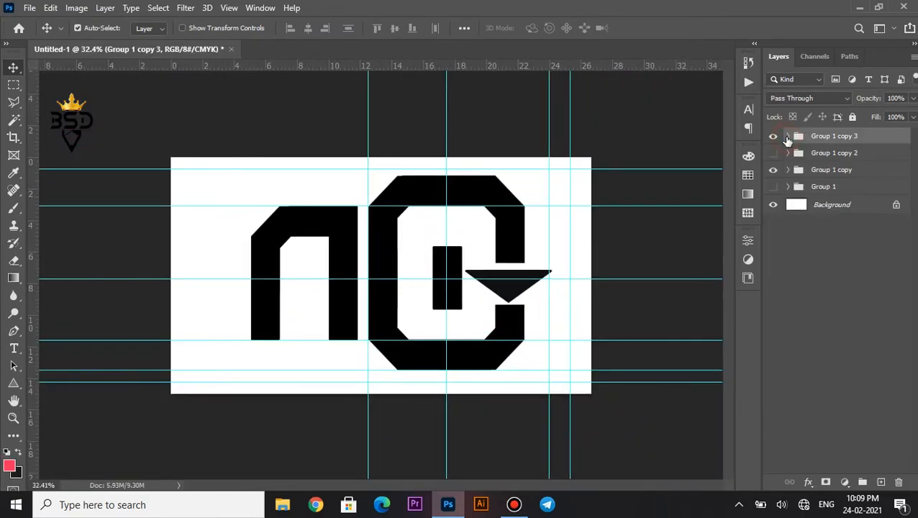
key(ctrl+h)
scroll(493, 288, up, 1)
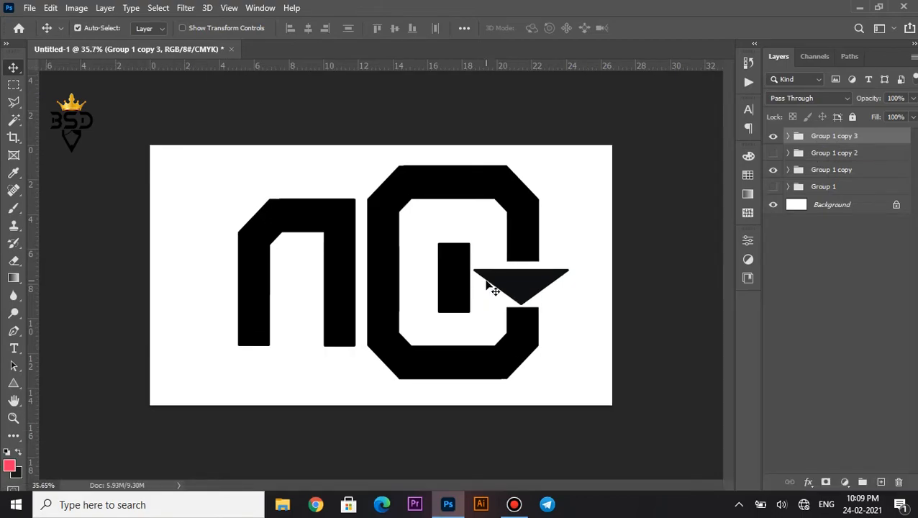
Convert the four letter groups, Group 1 copy 3, Group 1 copy 2, Group 1 and Group 1 copy, to smart objects.
scroll(504, 252, up, 1)
scroll(517, 208, down, 3)
right_click(824, 143)
click(774, 187)
right_click(810, 156)
click(764, 186)
right_click(823, 189)
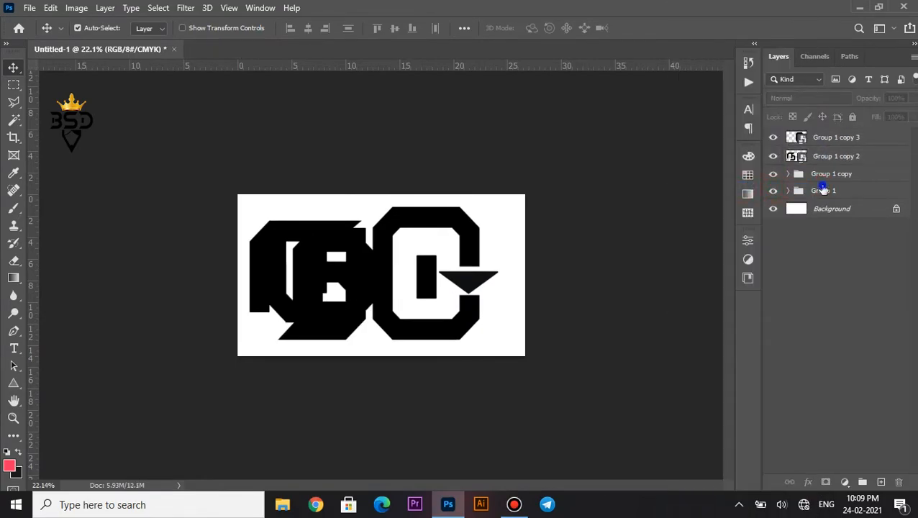
click(764, 185)
right_click(827, 174)
click(764, 185)
scroll(568, 241, up, 2)
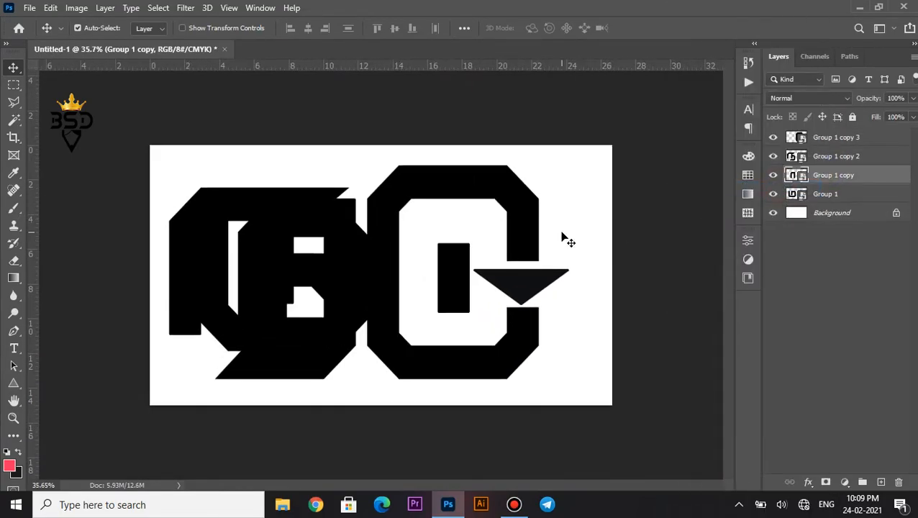
Select all four letter layers and scale them down together to about 51%.
click(834, 137)
shift+click(827, 194)
key(ctrl+t)
drag(570, 164, 482, 235)
key(Return)
scroll(429, 262, up, 6)
drag(381, 265, 445, 273)
key(h)
scroll(440, 268, down, 4)
click(429, 269)
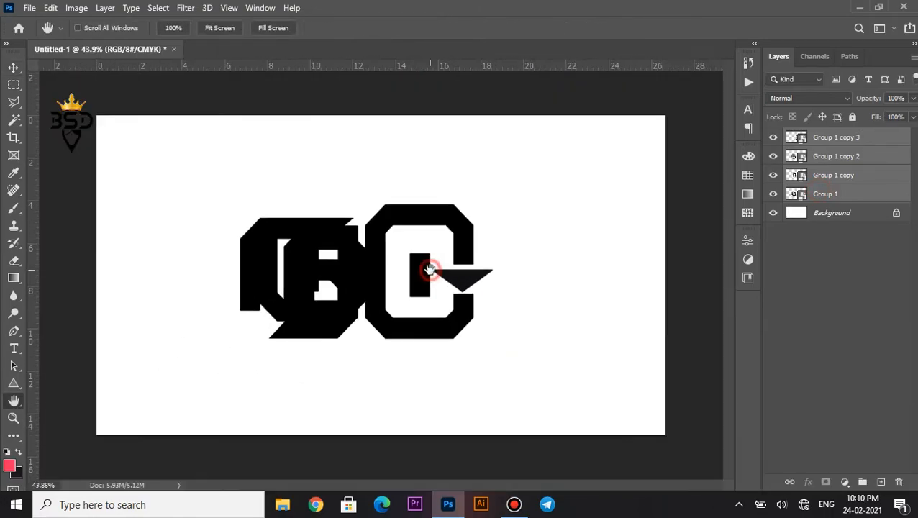
Show the guides and leave only Group 1 copy 3 and Group 1 copy 2 visible over the background.
key(ctrl+semicolon)
scroll(389, 273, up, 3)
key(v)
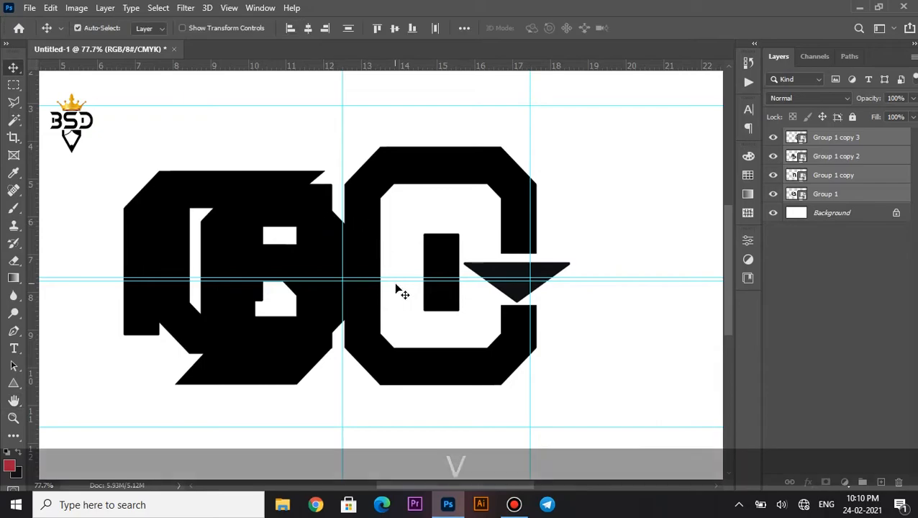
drag(773, 156, 772, 195)
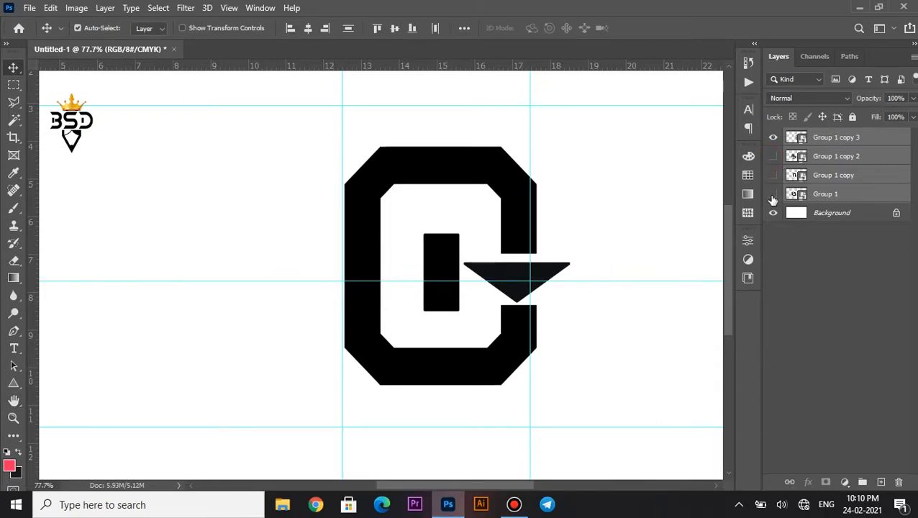
click(772, 156)
Move the Group 1 copy 3 letter right so it stands clear of the other letters.
scroll(354, 282, down, 1)
drag(354, 282, 591, 254)
drag(510, 245, 534, 272)
scroll(498, 242, down, 1)
right_click(516, 241)
click(553, 247)
scroll(486, 293, up, 1)
Show the Group 1 copy letter and move it right until it stands beside the G-shaped letter.
click(772, 175)
click(824, 176)
drag(316, 248, 483, 256)
scroll(545, 258, up, 2)
Set guides on the G-shaped letter's upper and lower inner edges and nudge the Group 1 copy letter up to fit between them.
drag(491, 106, 498, 193)
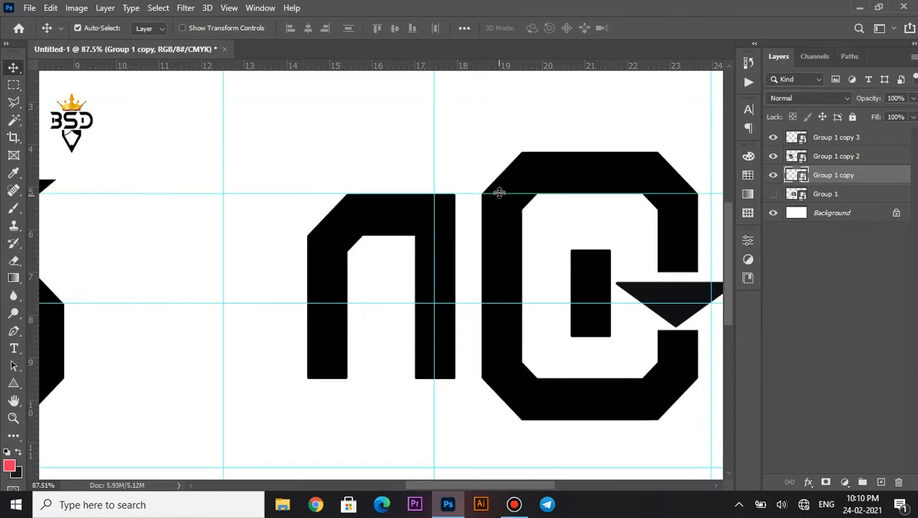
drag(479, 376, 480, 376)
scroll(479, 376, up, 5)
key(Up)
key(Up)
key(Up)
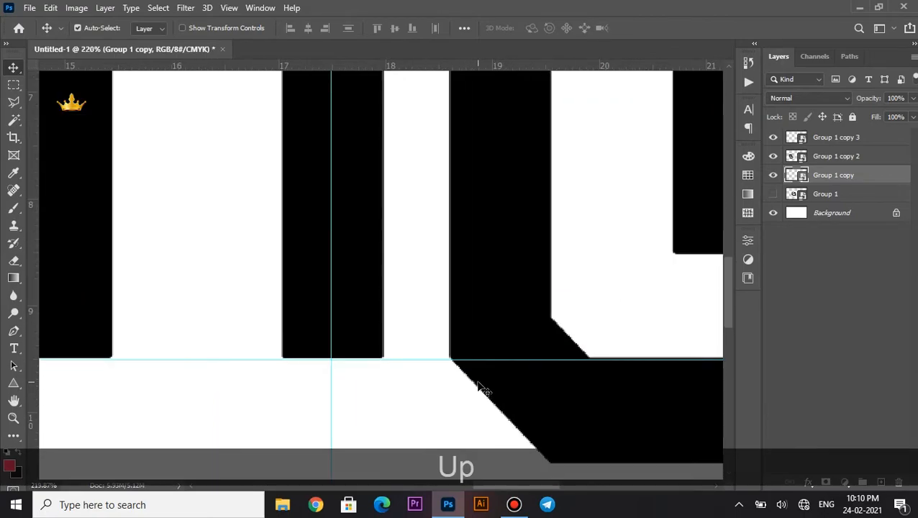
Move the Group 1 copy 2 letter in front of the Group 1 copy letter, aligned to the upper and lower guides.
scroll(382, 263, down, 3)
drag(384, 160, 453, 358)
scroll(457, 249, up, 2)
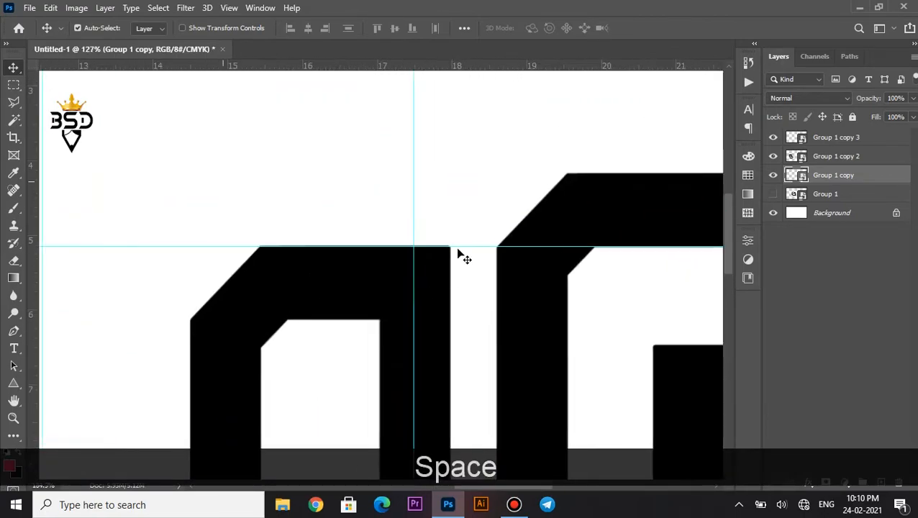
scroll(456, 250, down, 5)
drag(431, 325, 550, 316)
drag(263, 317, 478, 292)
scroll(467, 306, down, 3)
key(space)
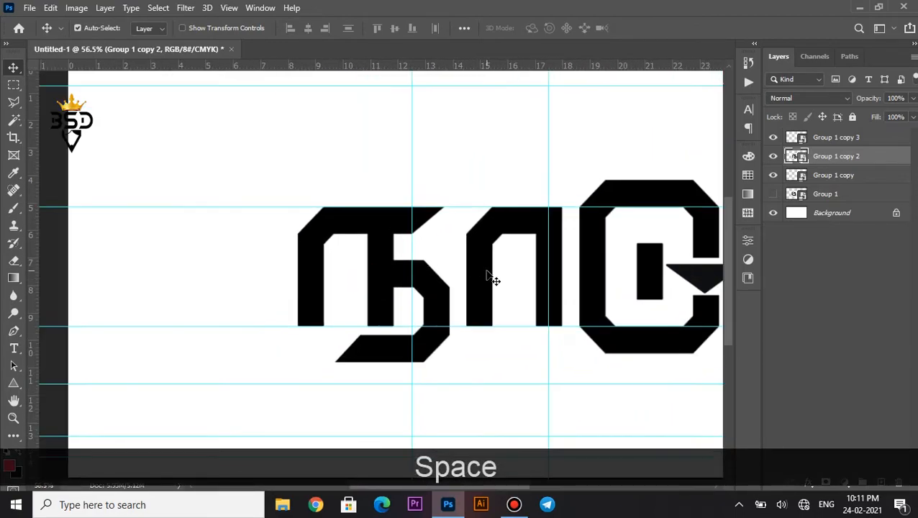
Duplicate the Group 1 copy letter and place the copy in front of the Group 1 copy 2 letter.
click(481, 280)
key(alt)
drag(285, 283, 200, 272)
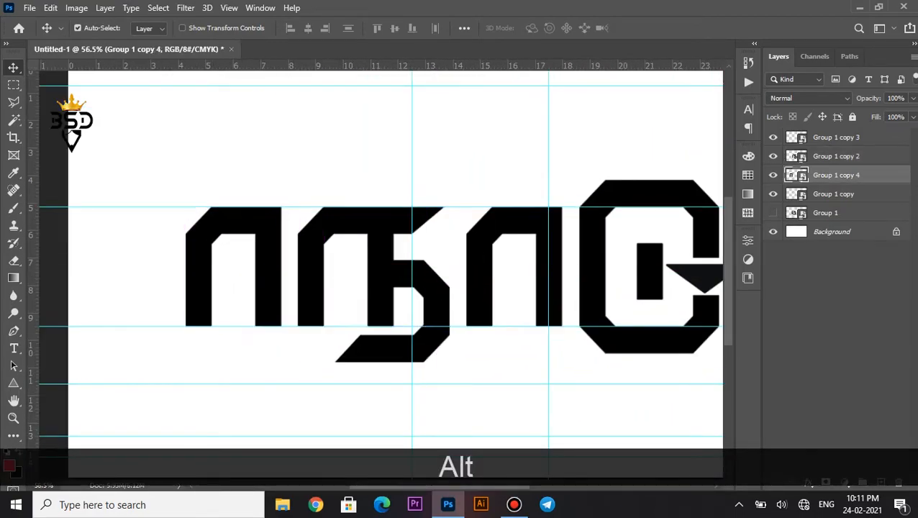
Select the letter layers together and shift them right toward the canvas edge.
click(825, 210)
shift+click(825, 143)
scroll(703, 256, down, 4)
drag(594, 272, 640, 277)
Move the Group 1 letter to the start of the word, fitted between the guides, and nudge it left to set its spacing.
click(834, 212)
scroll(403, 269, up, 2)
key(ctrl+t)
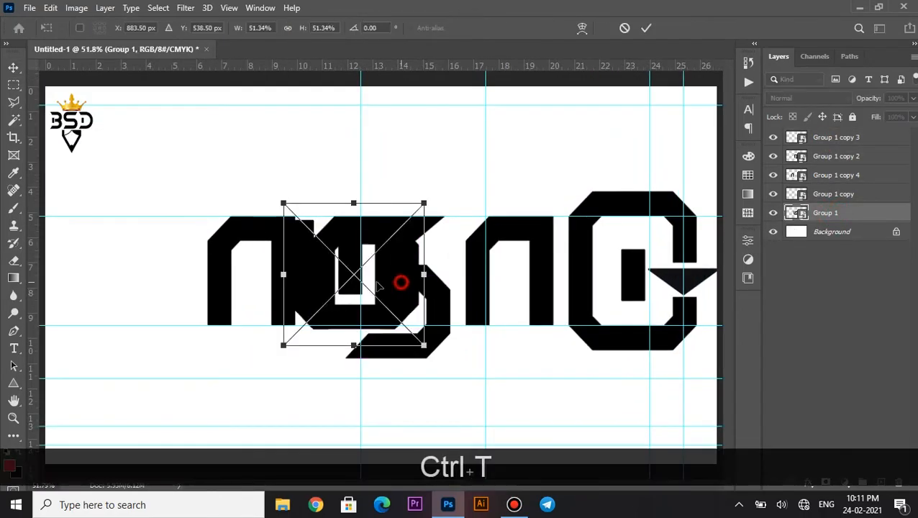
drag(399, 267, 187, 280)
key(Return)
scroll(179, 266, down, 3)
key(Left)
key(Left)
key(Left)
key(Left)
key(Left)
scroll(544, 281, up, 2)
scroll(592, 268, up, 1)
scroll(568, 271, down, 1)
Stretch the Group 1 copy 3 letter slightly taller and adjust its position at the end of the word.
right_click(568, 271)
click(601, 267)
key(ctrl+t)
scroll(608, 338, up, 1)
drag(647, 367, 644, 373)
key(Down)
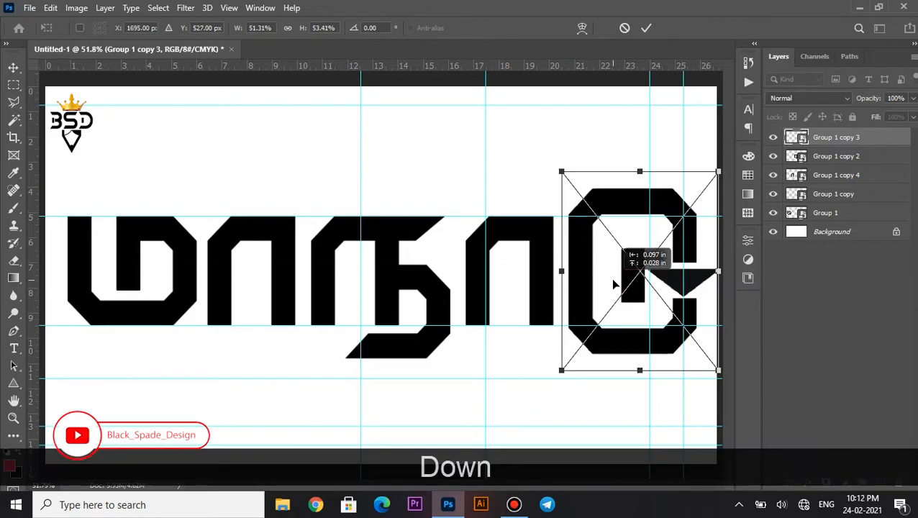
drag(637, 370, 636, 375)
scroll(637, 375, down, 2)
key(Return)
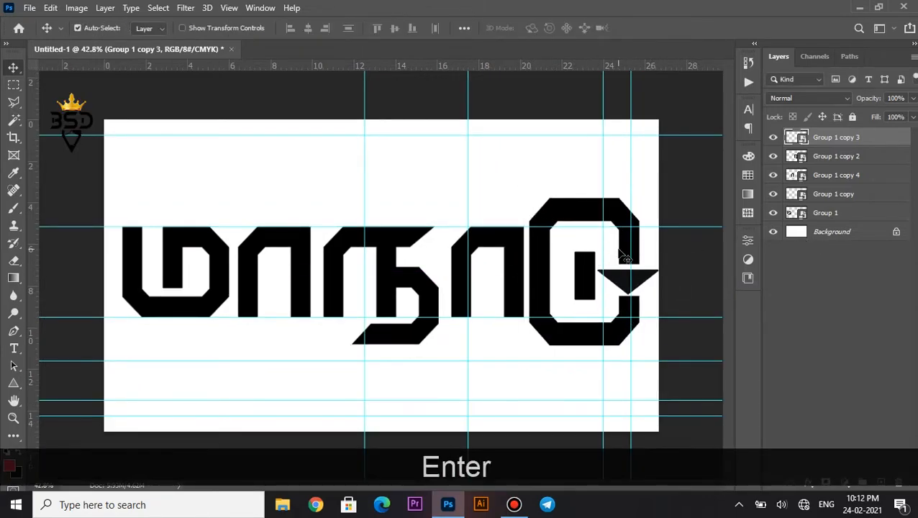
Select all five letter layers and scale the whole word down to leave margins on both sides.
scroll(508, 287, down, 2)
scroll(512, 280, up, 1)
shift+click(825, 213)
key(ctrl+t)
drag(633, 206, 583, 214)
key(Return)
Nudge the Group 1 copy letter left to adjust its spacing from the G-shaped letter.
scroll(519, 333, up, 3)
right_click(507, 311)
click(529, 315)
key(Left)
key(Left)
key(Left)
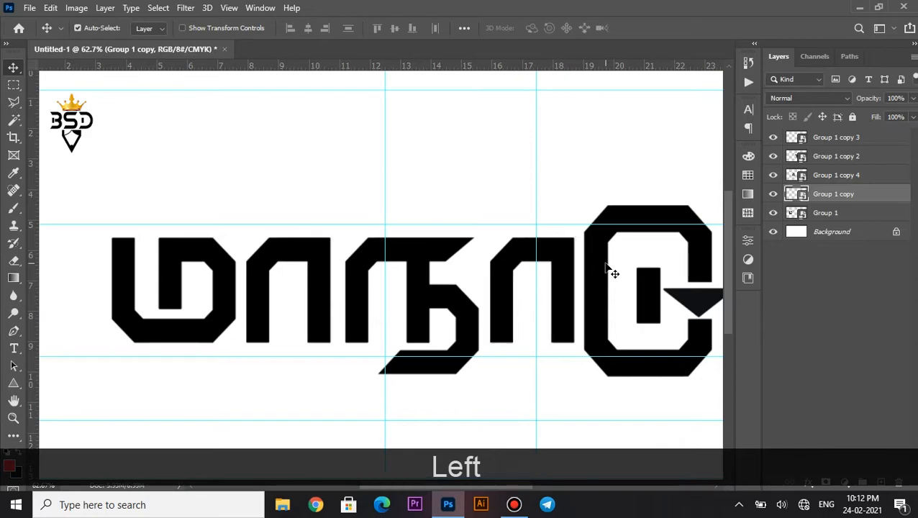
Nudge the second and third letters of the word right in small steps to even out their spacing.
right_click(329, 328)
click(349, 332)
key(Right)
key(Right)
key(Right)
right_click(369, 298)
click(355, 301)
key(Right)
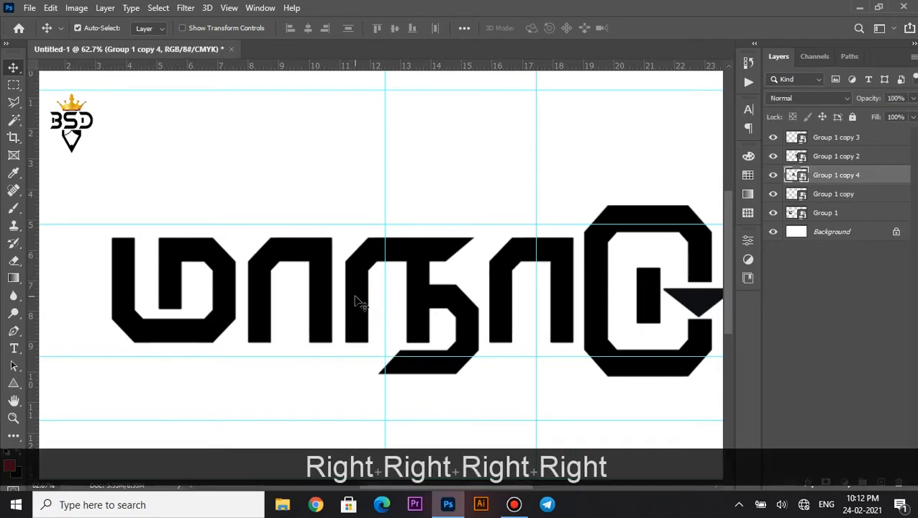
key(Right)
right_click(254, 303)
click(299, 297)
key(Right)
key(Right)
key(Right)
key(Right)
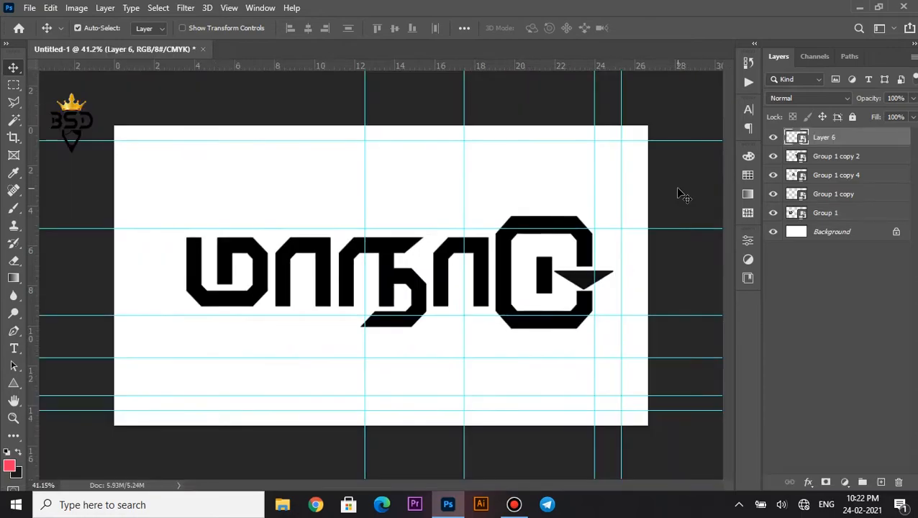
Hide the guides and add a layer mask to each of the five letter layers.
ctrl+click(434, 287)
key(ctrl+h)
click(826, 481)
click(842, 156)
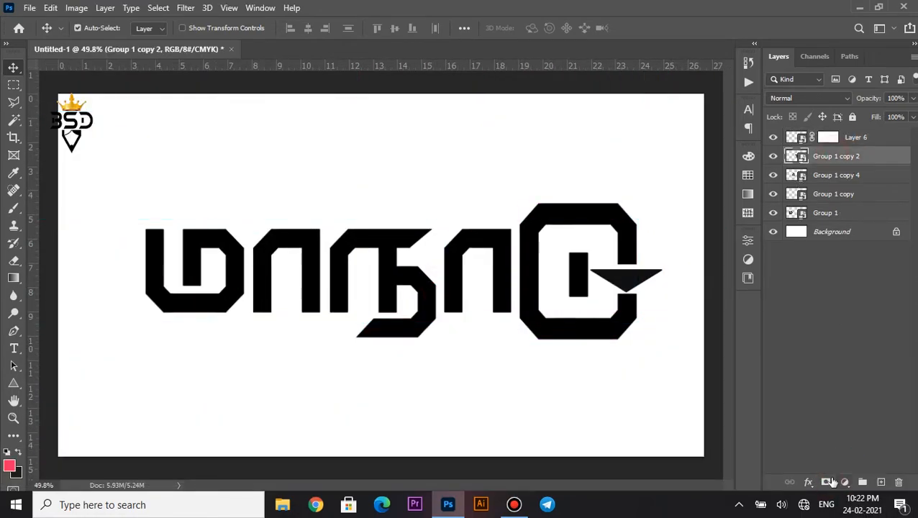
click(837, 171)
click(833, 194)
click(838, 212)
With Layer 6's mask active, marquee a horizontal strip about 20.6 in wide and 0.125 in high across the letters at mid-height.
click(610, 240)
click(14, 85)
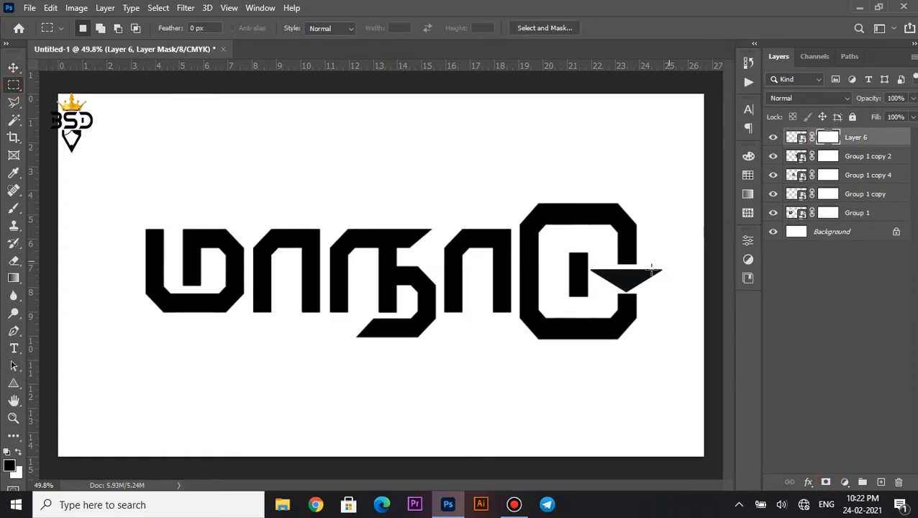
drag(669, 261, 139, 263)
scroll(495, 273, up, 2)
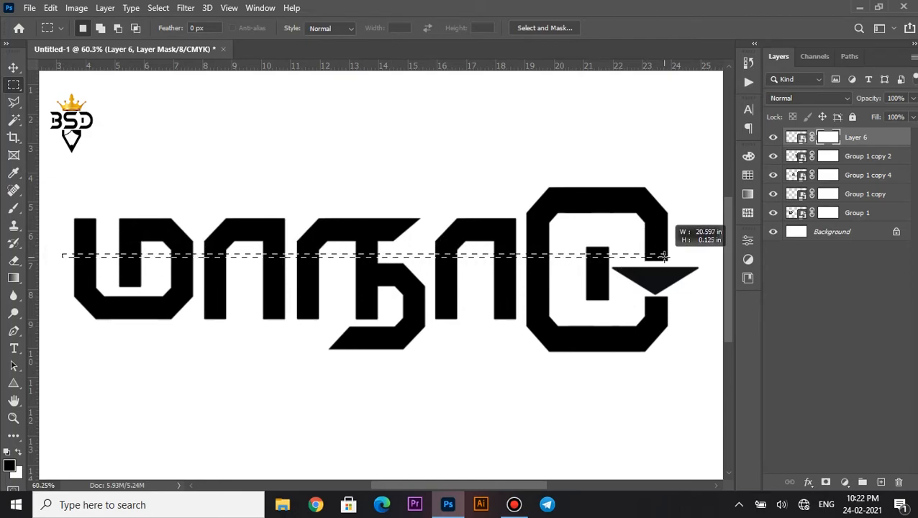
drag(664, 257, 665, 257)
scroll(270, 277, up, 3)
key(space)
drag(234, 287, 410, 257)
scroll(334, 232, up, 3)
drag(367, 214, 368, 235)
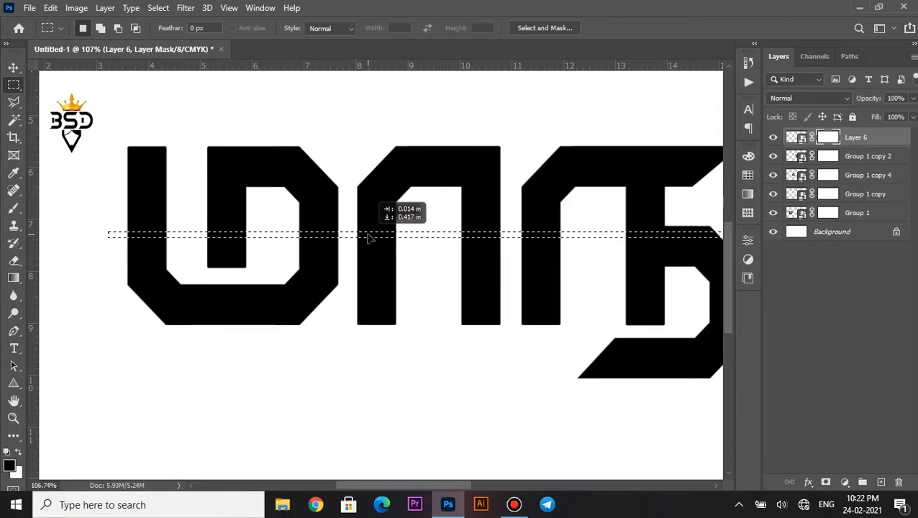
scroll(624, 179, down, 2)
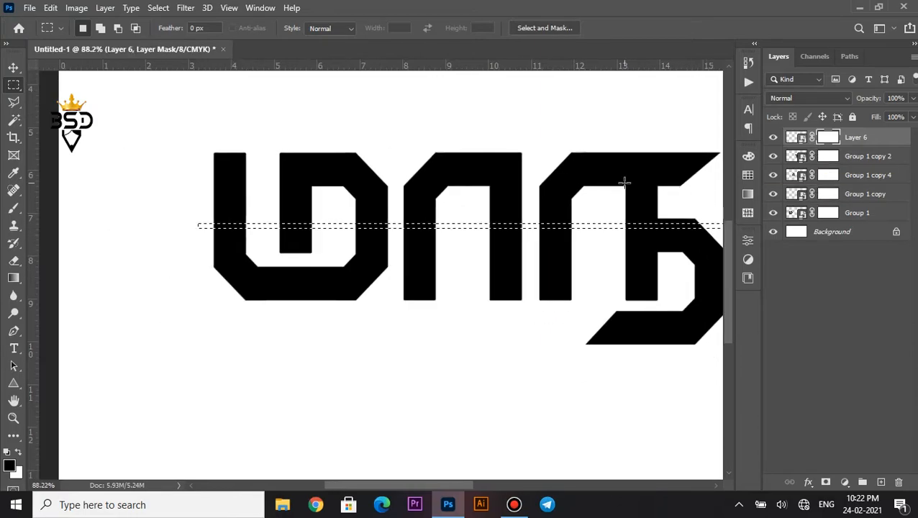
Try to cut the strip out of the Layer 6, Group 1 copy 2 and Group 1 copy 4 masks.
scroll(625, 179, up, 1)
key(Delete)
click(827, 156)
key(Delete)
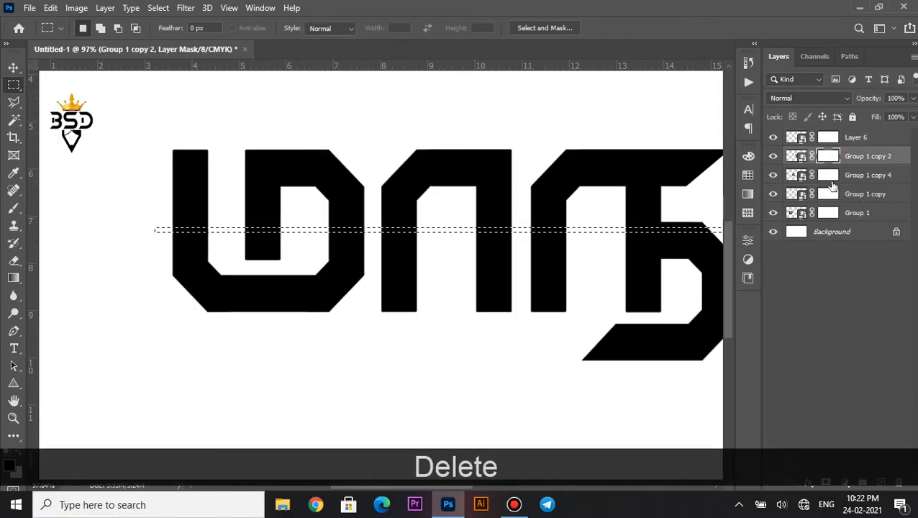
click(827, 175)
key(Delete)
scroll(555, 249, down, 2)
scroll(554, 250, up, 1)
Swap the foreground and background colours and cut the horizontal strip out of all five letter masks.
key(x)
key(Delete)
scroll(553, 250, down, 2)
click(831, 157)
key(Delete)
click(827, 137)
key(Delete)
click(827, 193)
key(Delete)
click(827, 212)
key(Delete)
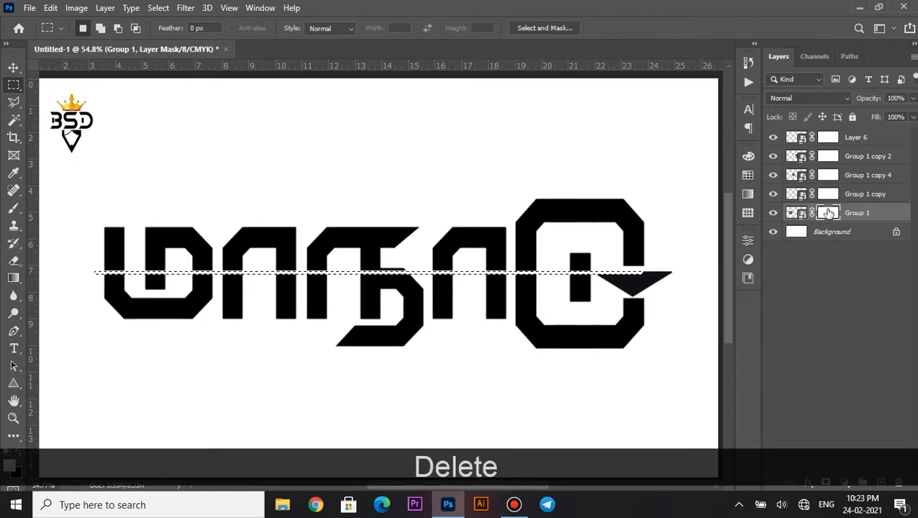
Shift the strip selection down to the curved stroke of the Group 1 copy 2 letter and cut it from that layer's mask.
scroll(315, 293, up, 1)
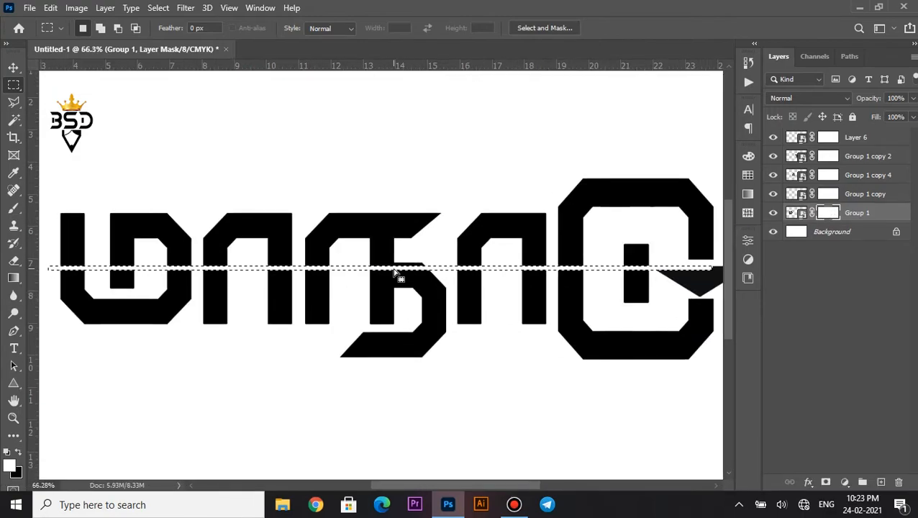
drag(394, 281, 393, 313)
click(772, 193)
click(773, 193)
click(772, 175)
click(772, 174)
click(828, 156)
key(Delete)
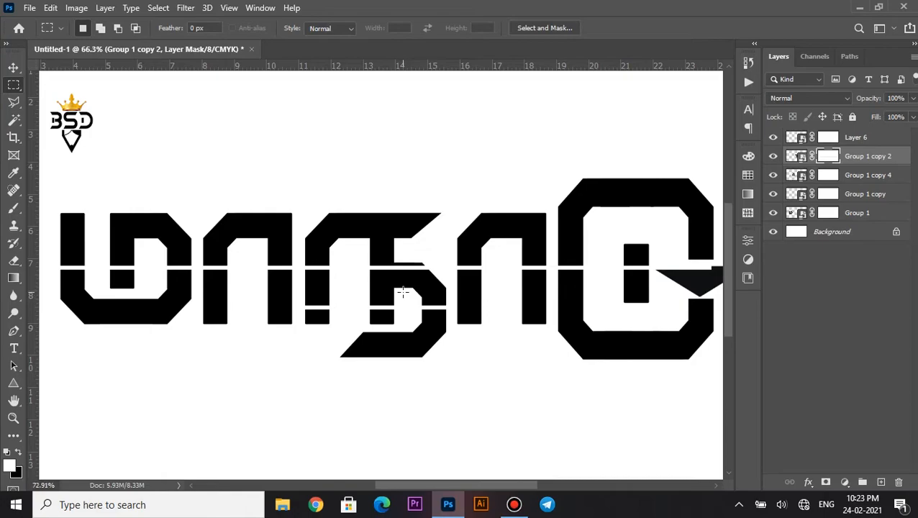
Restore the lower cuts in the two straight stems of the Group 1 copy 2 letter on its mask, then deselect.
key(space)
scroll(403, 292, up, 1)
key(x)
drag(334, 307, 375, 342)
key(Delete)
drag(402, 307, 445, 340)
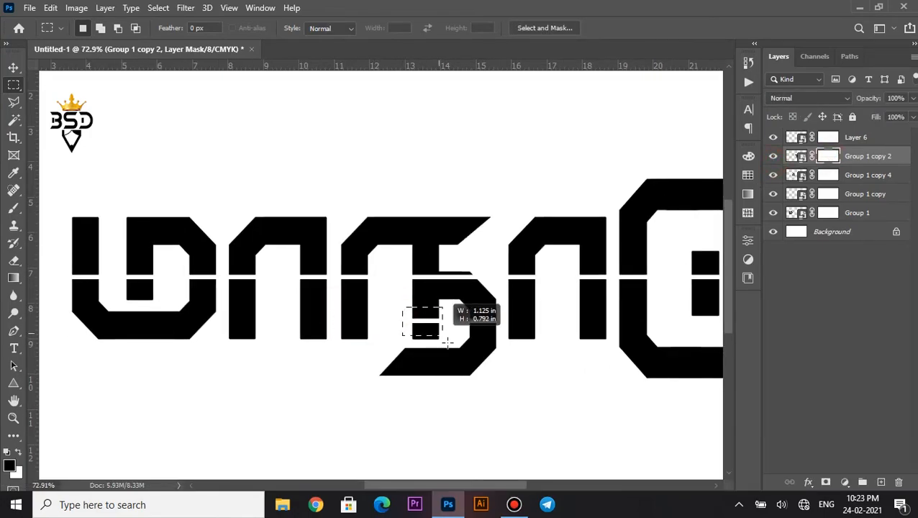
key(Delete)
scroll(501, 283, left, 1)
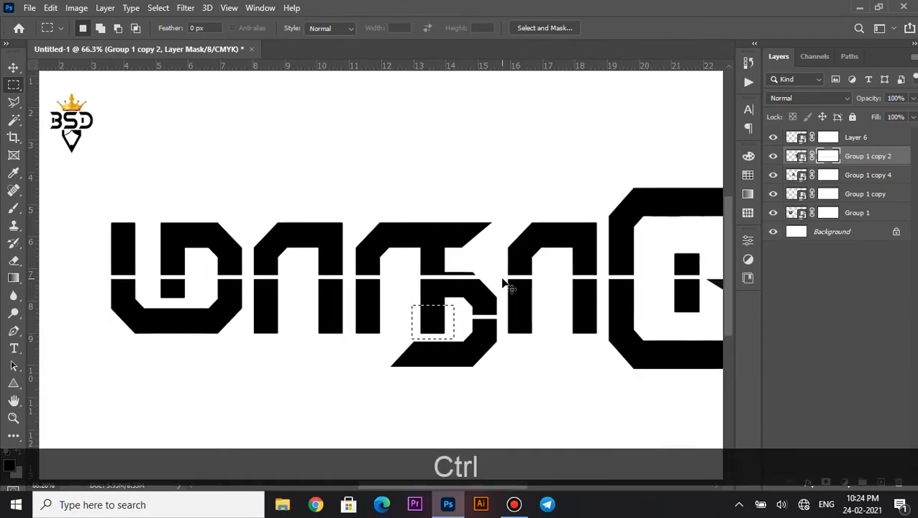
key(ctrl+d)
Fill the gap in the short inner stem of the Group 1 letter back in on its mask.
drag(381, 290, 490, 290)
key(v)
right_click(267, 271)
click(284, 272)
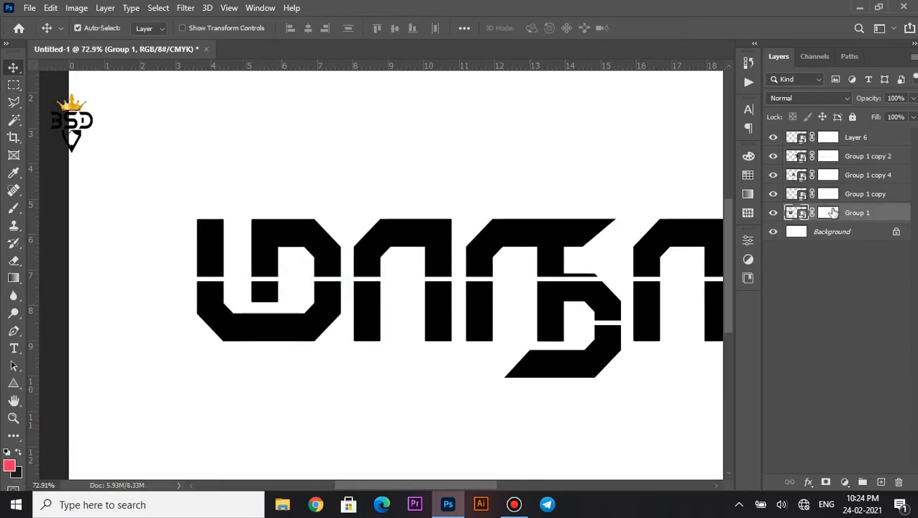
key(m)
key(Delete)
Restore the cut left stem of the Group 1 copy 4 letter on its mask.
click(775, 159)
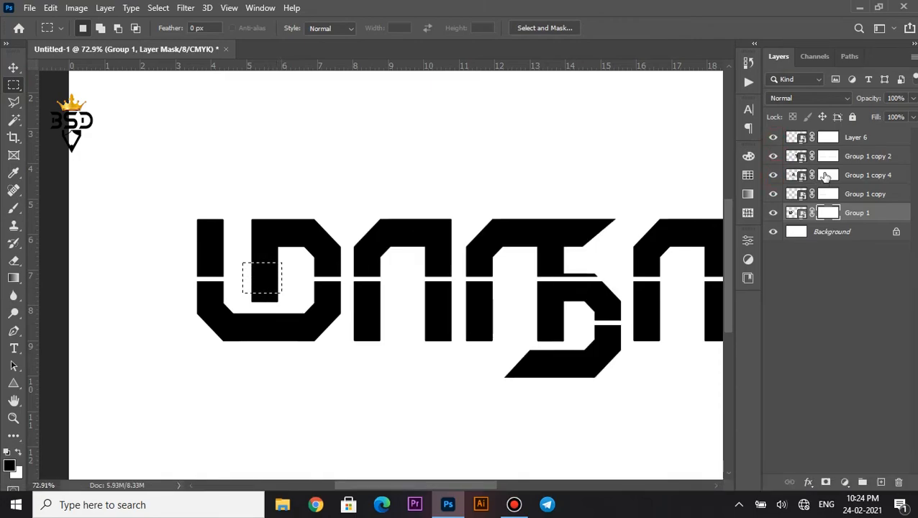
click(826, 177)
drag(388, 292, 389, 294)
key(Delete)
Restore the cut right stem of the Group 1 copy letter on its mask.
click(774, 193)
click(773, 193)
click(828, 194)
drag(686, 263, 699, 305)
key(Delete)
Restore the mid-height cut in the central stem and hooked stroke of the Group 1 copy 2 letter on its mask.
click(773, 175)
click(773, 175)
click(773, 156)
click(774, 156)
click(827, 156)
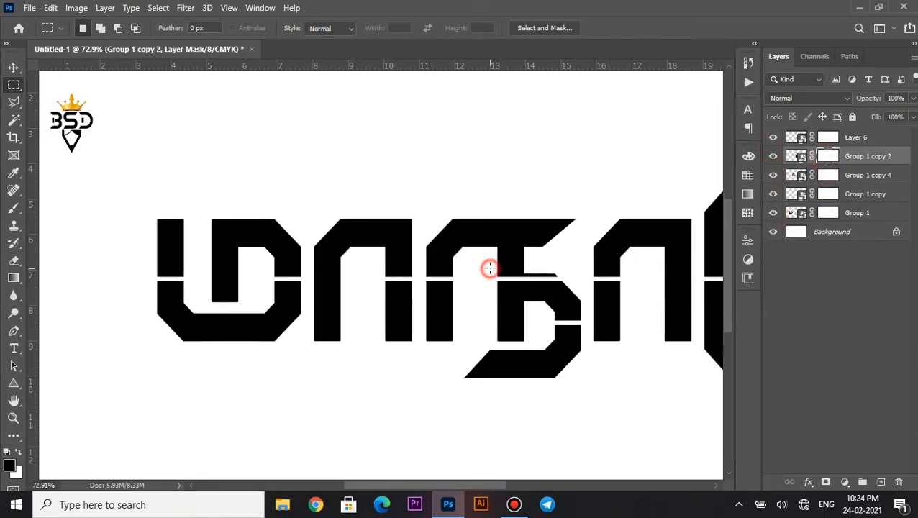
key(Delete)
drag(488, 264, 566, 284)
key(Delete)
Restore the cut inner bar and triangle of the G-shaped letter on Layer 6's mask, then deselect.
scroll(511, 310, down, 5)
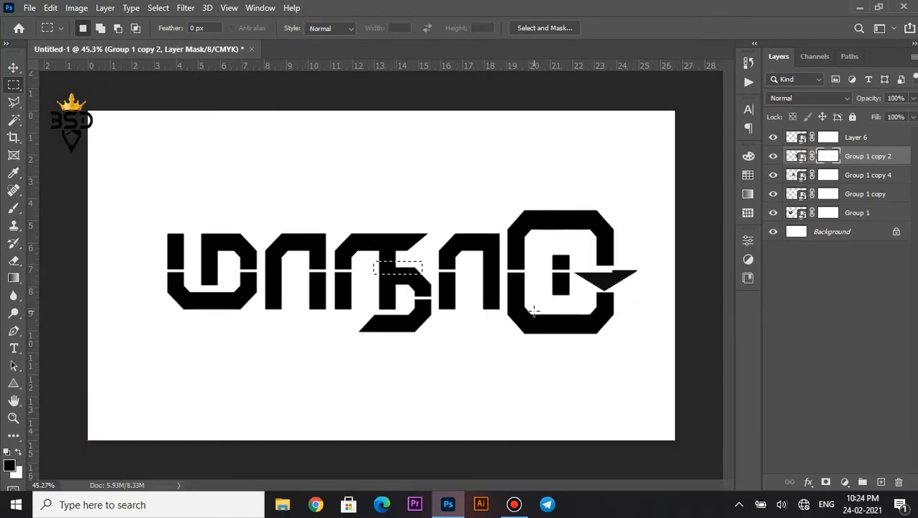
scroll(534, 312, up, 2)
click(827, 137)
scroll(681, 282, up, 1)
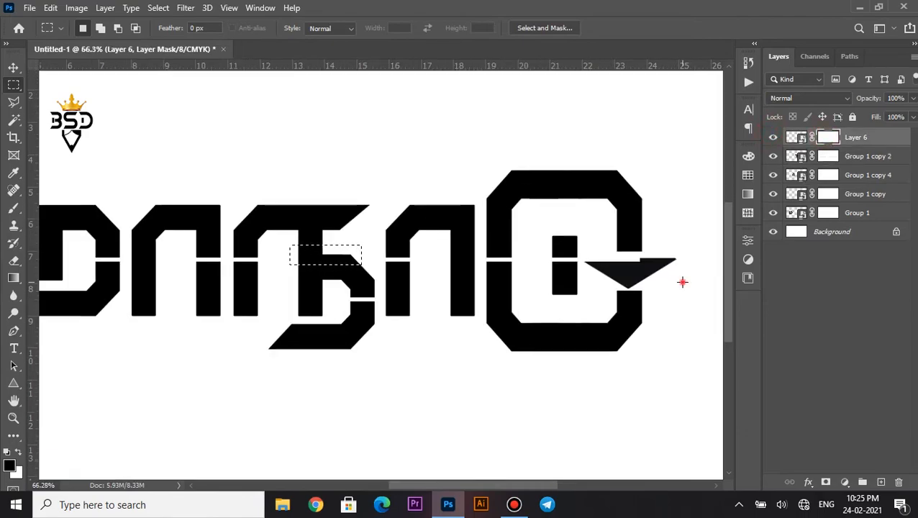
drag(549, 250, 549, 250)
key(Delete)
click(538, 250)
Cut narrow vertical gaps through the top and bottom bars of the Group 1 letter on its mask.
scroll(538, 251, down, 1)
scroll(406, 261, up, 1)
key(space)
drag(359, 268, 490, 260)
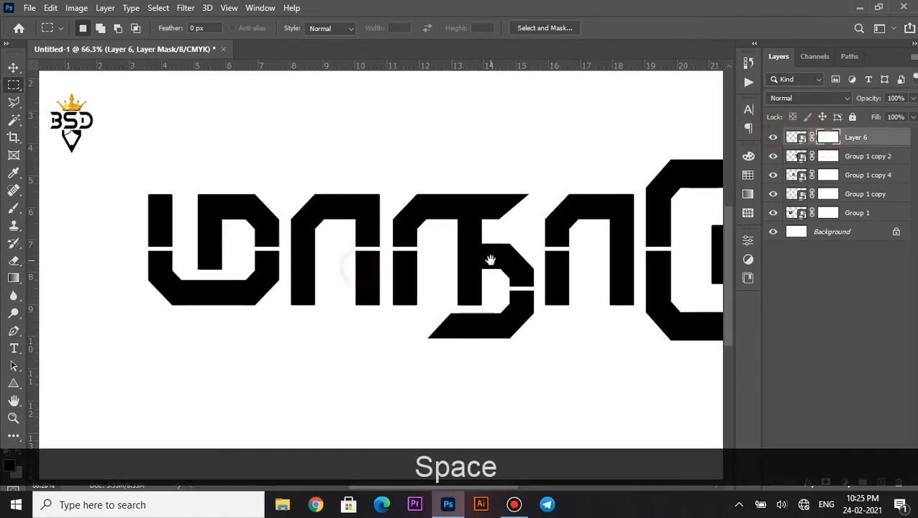
scroll(340, 265, up, 3)
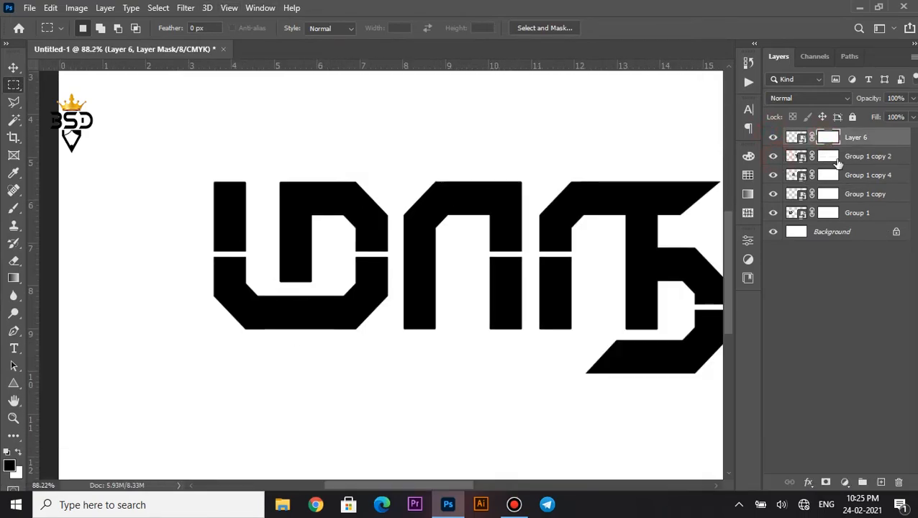
click(827, 212)
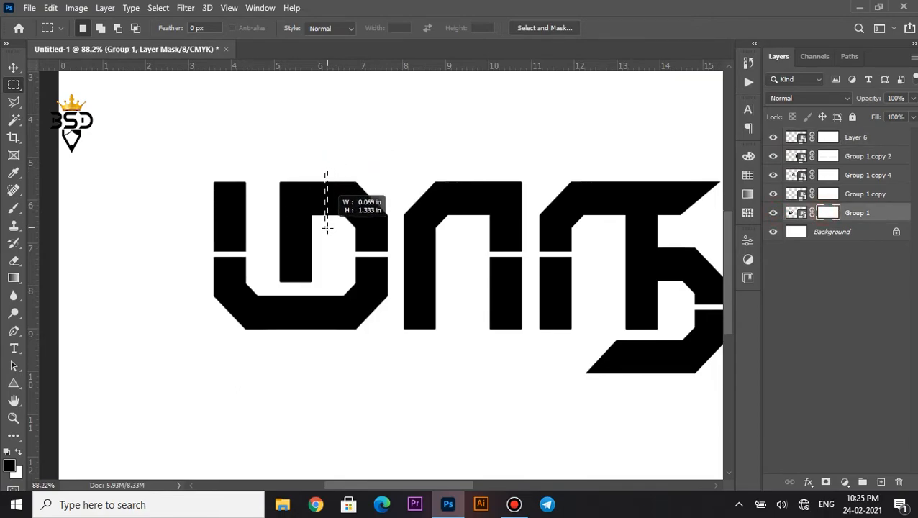
scroll(346, 231, up, 5)
drag(332, 228, 348, 216)
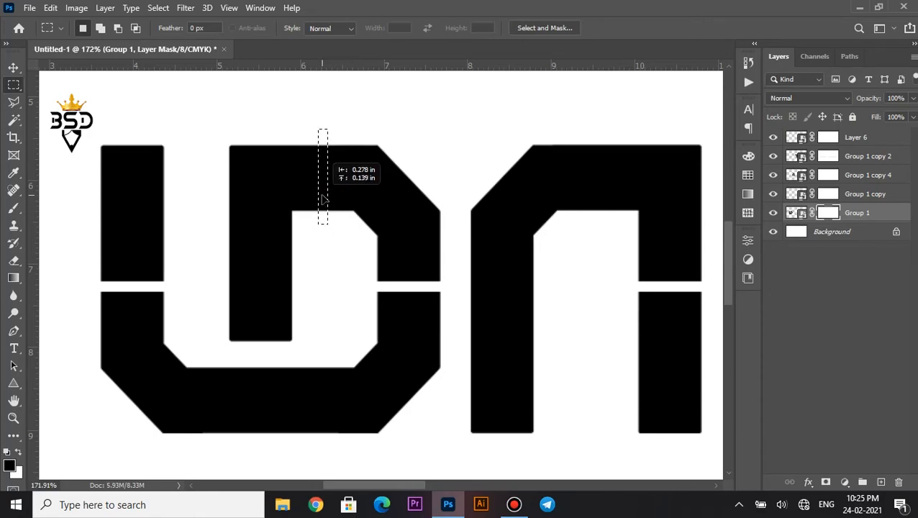
key(Delete)
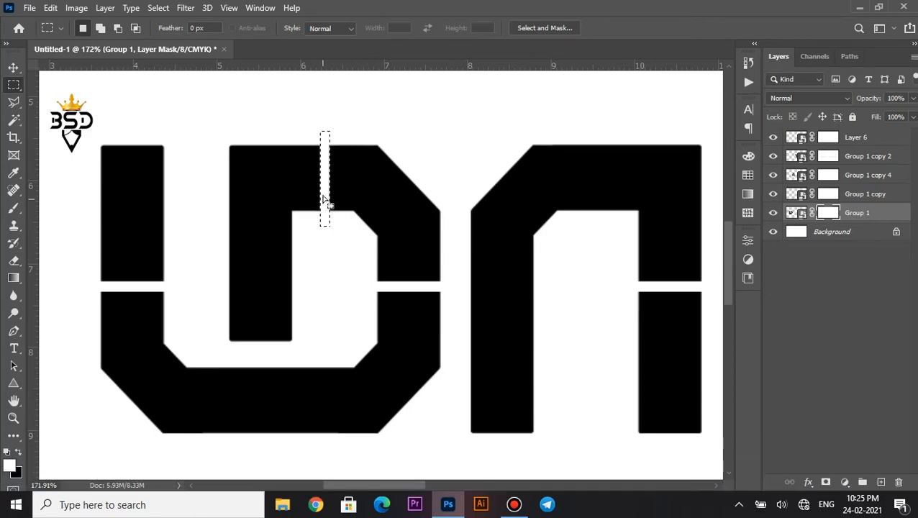
drag(274, 415, 274, 415)
key(Delete)
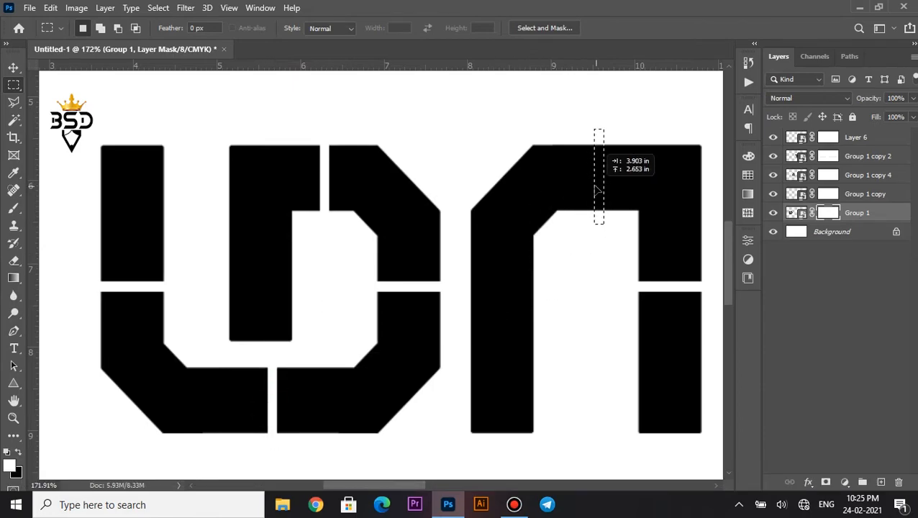
Move the narrow vertical selection onto the top bar of the Group 1 copy 4 letter and cut it from that mask.
drag(591, 188, 591, 189)
click(772, 177)
click(772, 177)
click(833, 177)
key(Delete)
Cut the same narrow vertical gap through the bottom tail and top bar of the Group 1 copy 2 letter on its mask.
scroll(533, 292, down, 7)
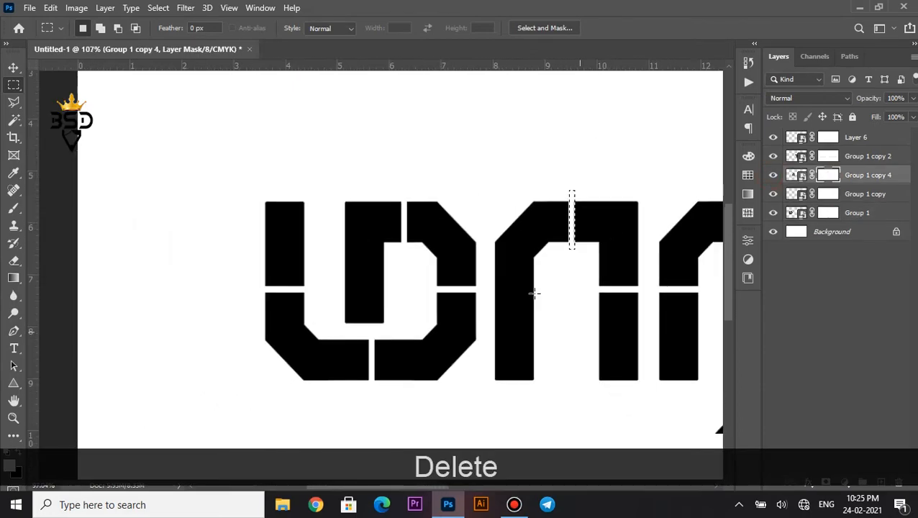
drag(635, 308, 421, 309)
scroll(434, 324, up, 3)
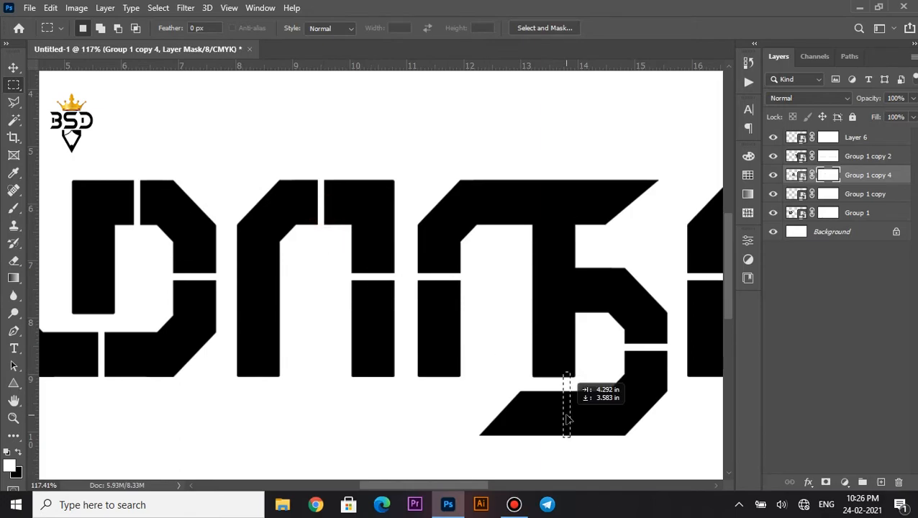
click(772, 156)
click(773, 156)
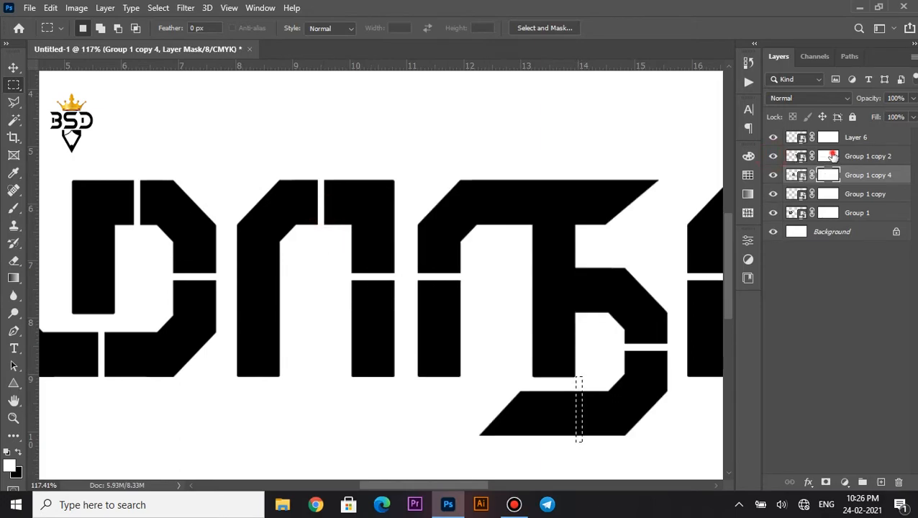
click(828, 156)
key(Delete)
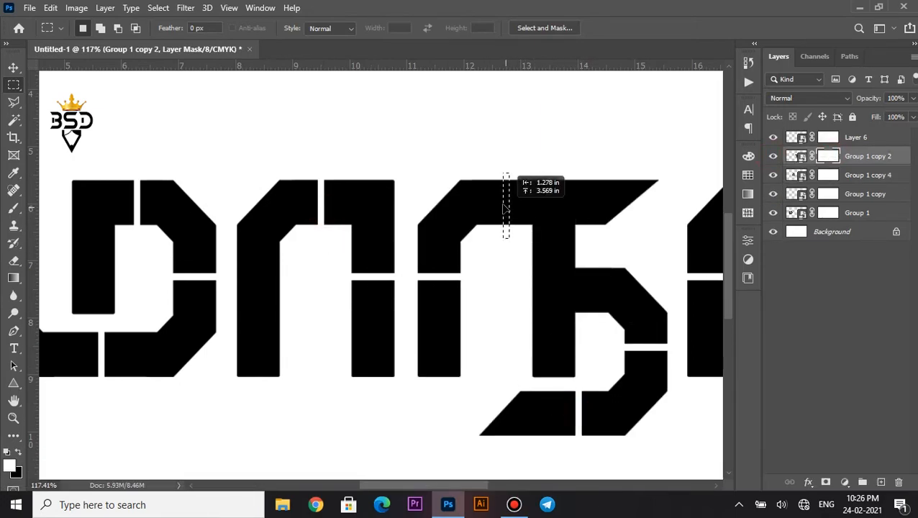
key(Delete)
Cut a narrow vertical gap through the top bar of the Group 1 copy letter on its mask.
scroll(503, 202, down, 3)
click(772, 175)
click(772, 175)
click(828, 194)
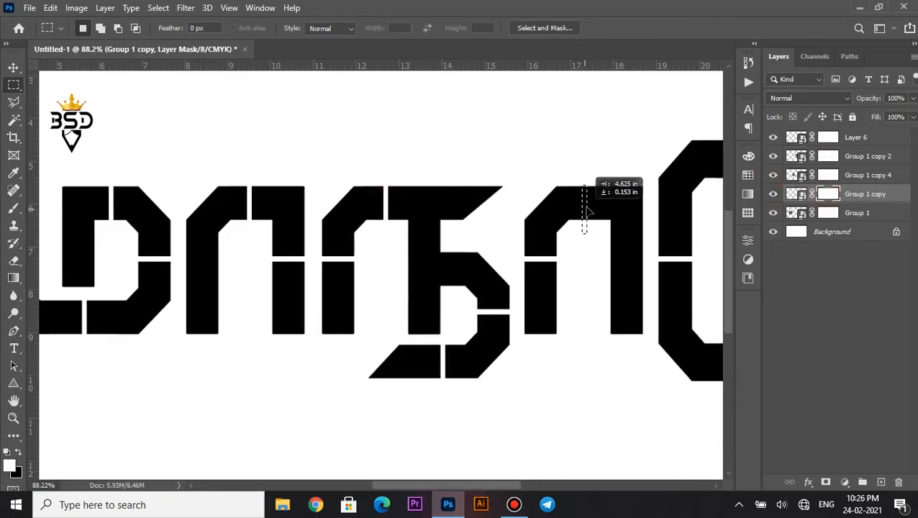
key(Delete)
Cut a narrow vertical strip through the full height of the G-shaped letter on Layer 6's mask.
drag(586, 207, 466, 228)
scroll(584, 208, down, 1)
key(space)
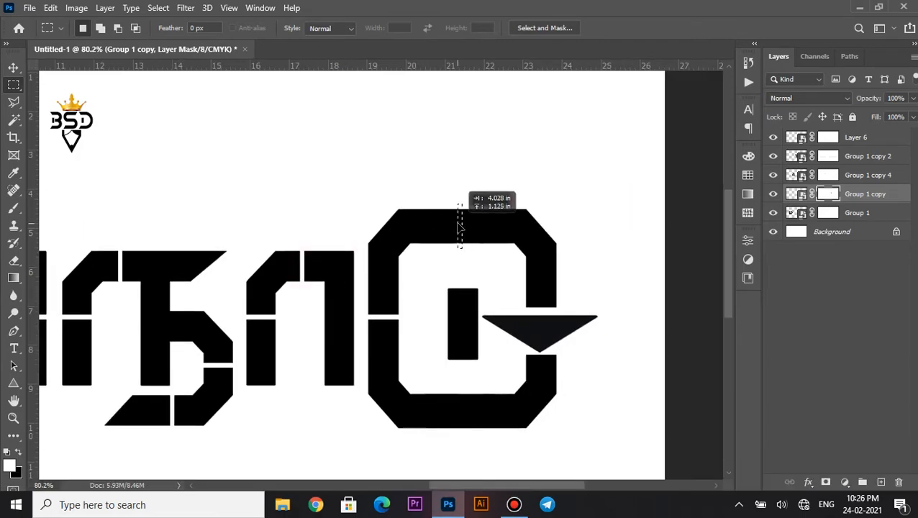
click(827, 137)
key(ctrl+plus)
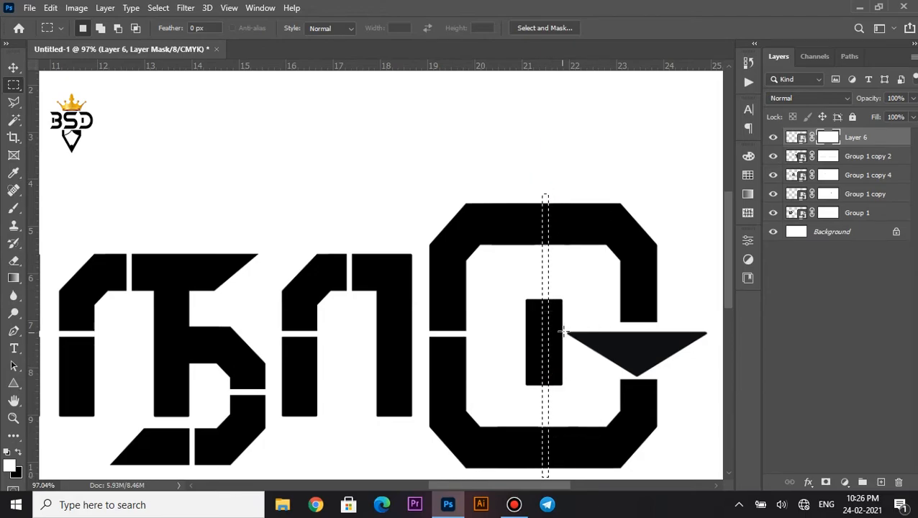
key(Delete)
Swap the foreground and background colours and restore the inner bar of the G-shaped letter on its mask.
key(x)
mouse_move(591, 403)
mouse_down()
mouse_move(512, 322)
mouse_move(499, 292)
mouse_up()
key(Delete)
Select all five letter layers, combine them into a single smart object, and deselect it.
key(v)
scroll(512, 303, down, 6)
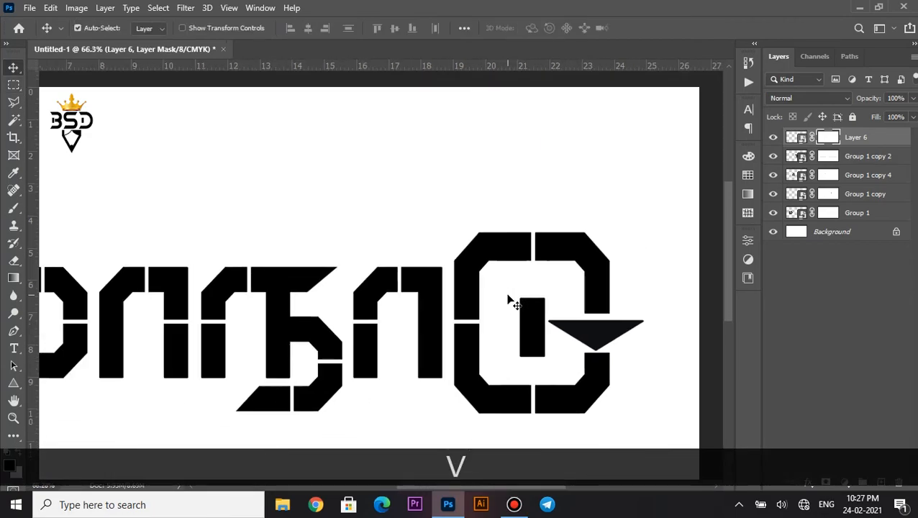
shift+click(856, 214)
right_click(858, 216)
click(711, 142)
click(323, 184)
Open the background image bg.jpg as a separate document and return to the Untitled-1 logo document.
click(30, 8)
click(44, 37)
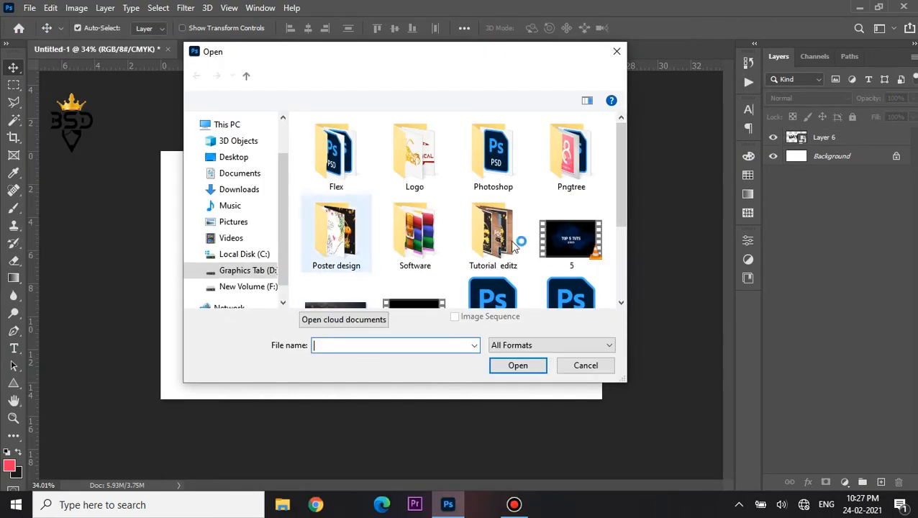
scroll(358, 268, down, 2)
click(336, 211)
click(497, 364)
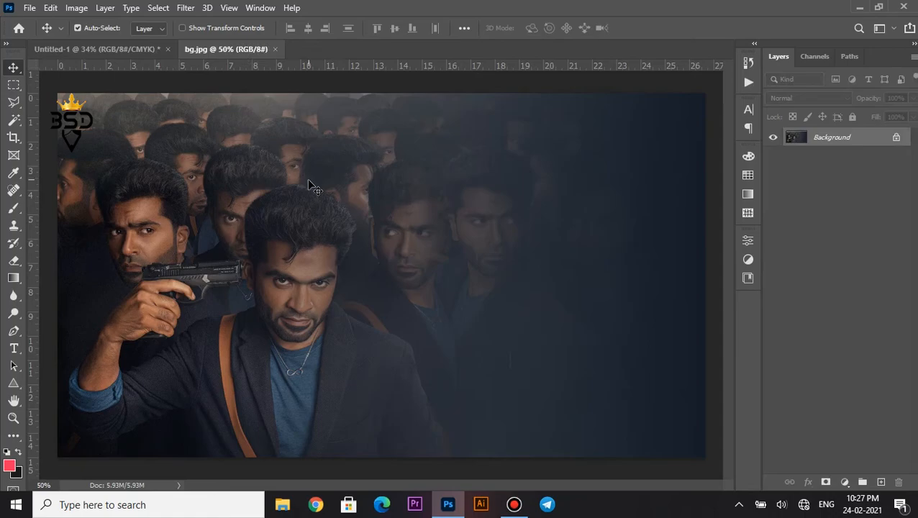
click(98, 49)
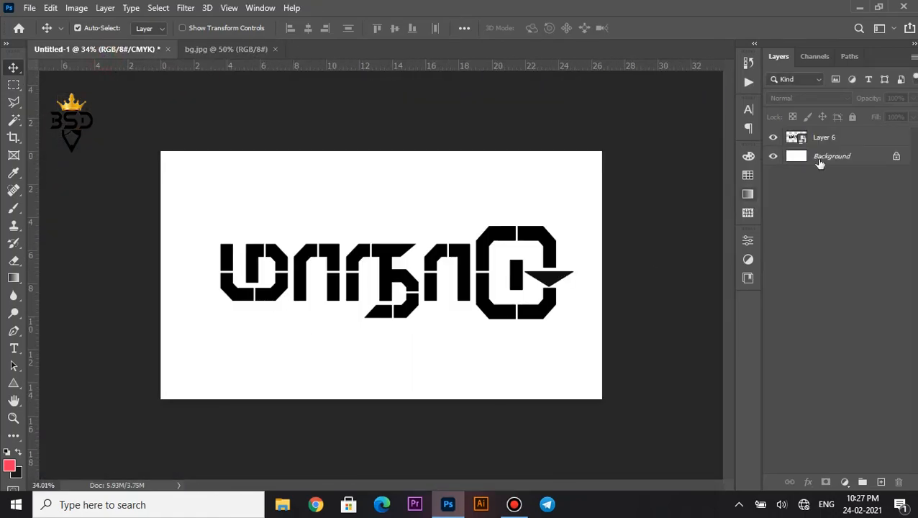
Copy the combined logo into the bg.jpg document, scale it down and place it over the dark area beside the man.
click(827, 138)
drag(489, 259, 536, 284)
key(ctrl+minus)
key(ctrl+t)
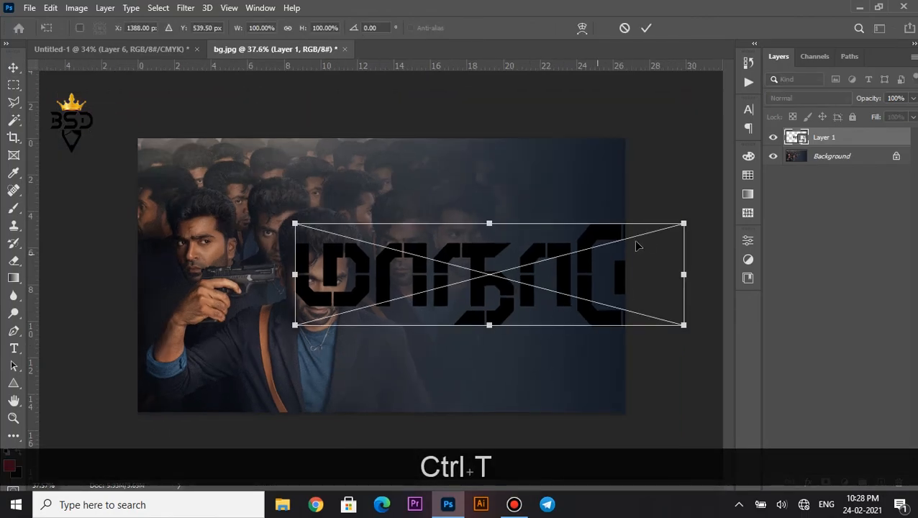
drag(681, 222, 580, 278)
scroll(604, 311, up, 3)
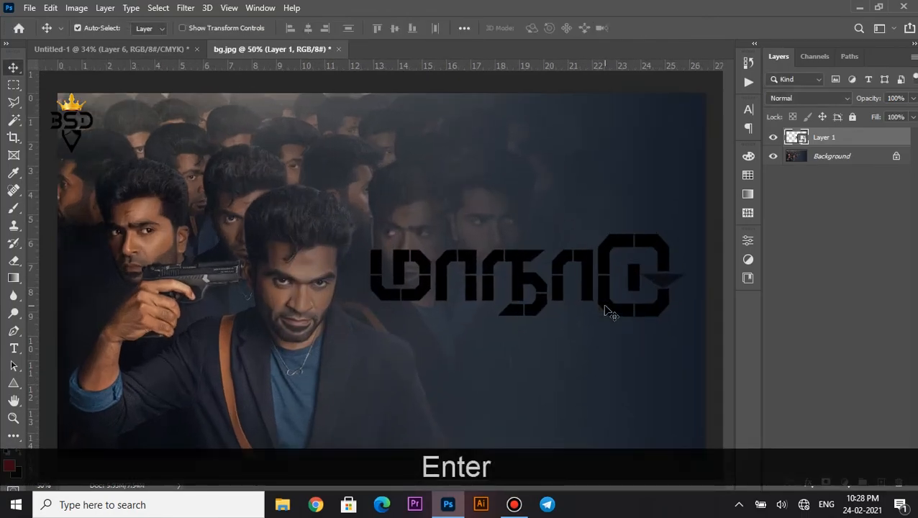
Rasterize the logo layer and cut all letters except the final G-shaped one onto a new layer.
right_click(828, 137)
click(654, 262)
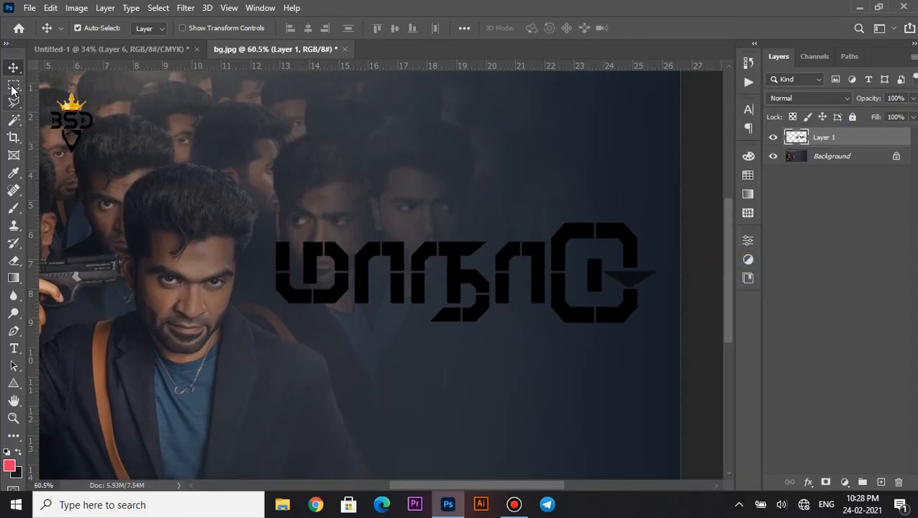
click(13, 85)
drag(144, 120, 549, 368)
right_click(481, 295)
click(575, 137)
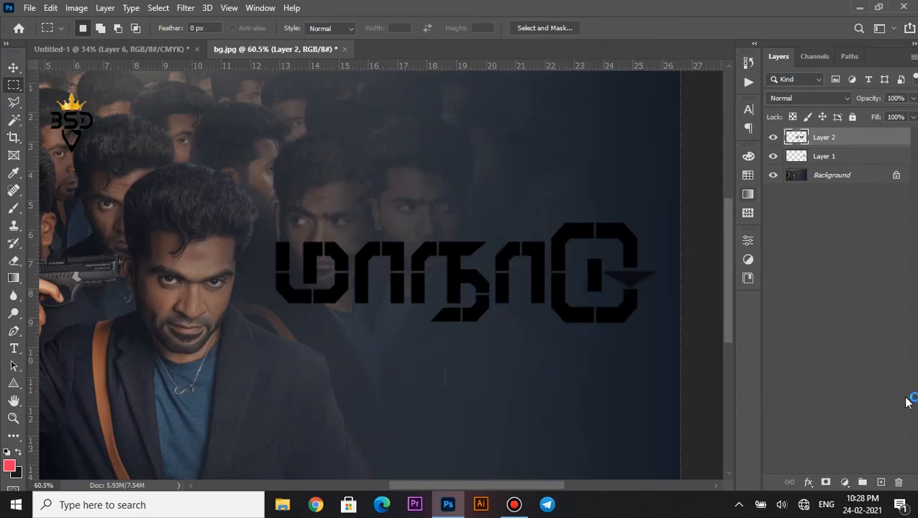
Add a white (ffffff) Color Overlay to Layer 2 with the first letters.
click(808, 481)
click(834, 368)
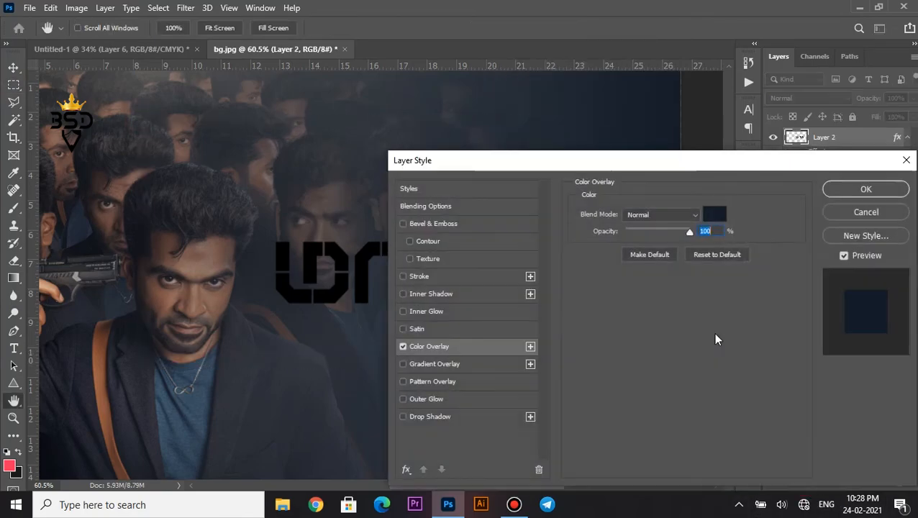
click(714, 214)
text(ffffff)
click(854, 222)
click(856, 191)
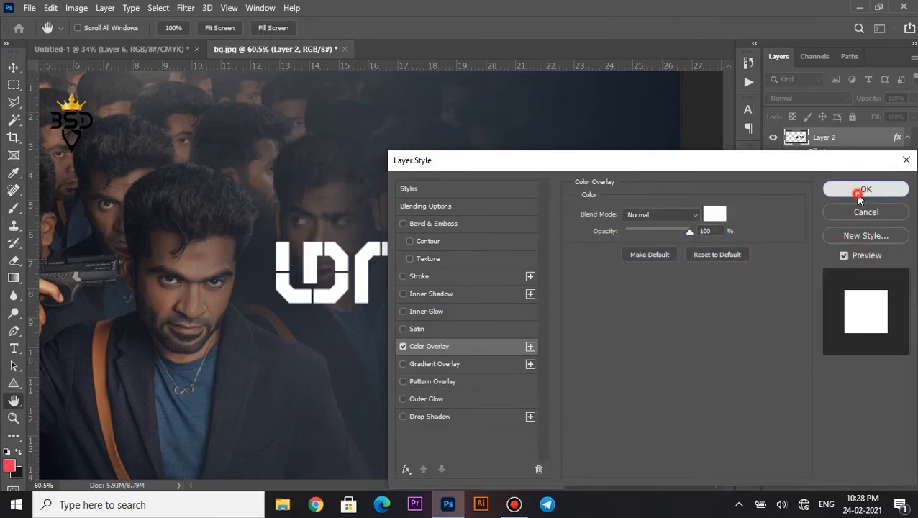
Add an orange Color Overlay with hue 17 to Layer 1, which holds the G-shaped letter.
click(834, 182)
click(802, 486)
click(834, 429)
drag(647, 155, 685, 305)
click(755, 351)
drag(647, 200, 613, 308)
click(662, 353)
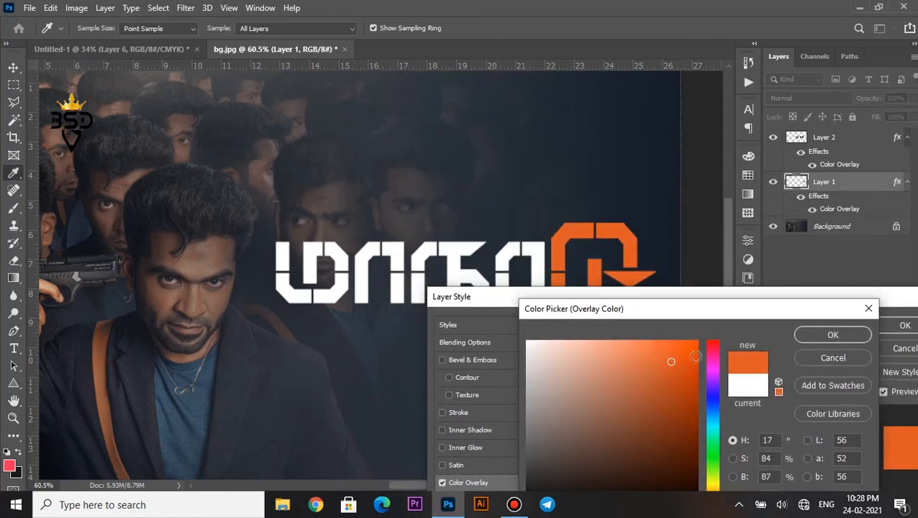
click(832, 334)
click(905, 325)
Collapse the effects lists of Layer 1 and Layer 2.
key(m)
scroll(594, 257, down, 3)
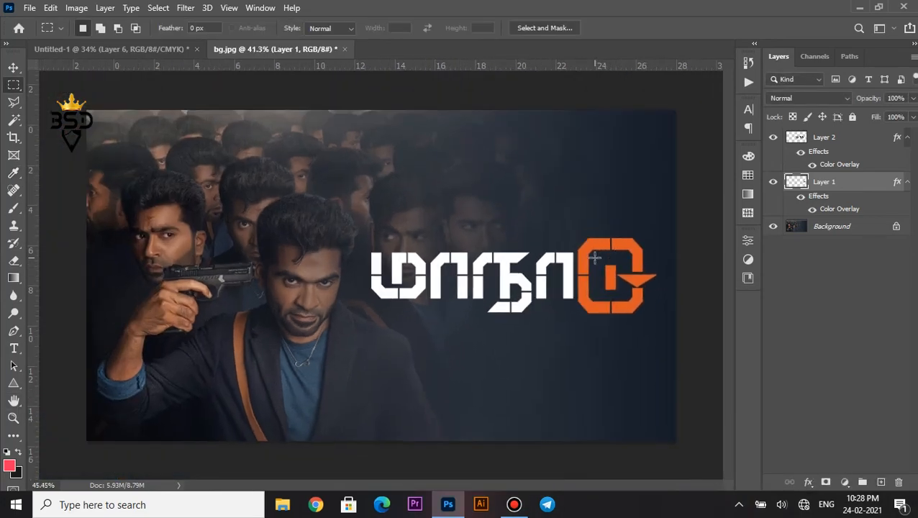
scroll(595, 258, up, 1)
key(v)
click(907, 182)
click(907, 137)
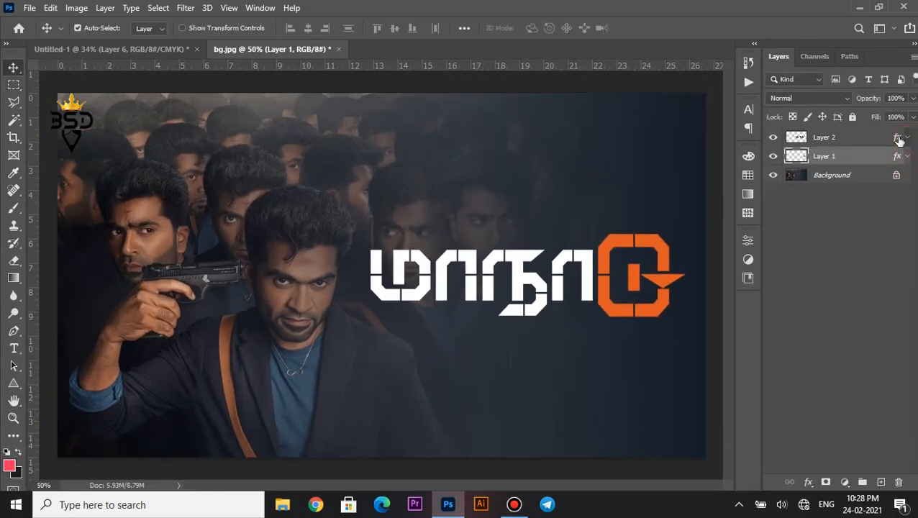
Delete a narrow vertical strip beside the stem of the ந letter on Layer 2 to separate its hook, and deselect.
click(848, 137)
scroll(547, 285, up, 6)
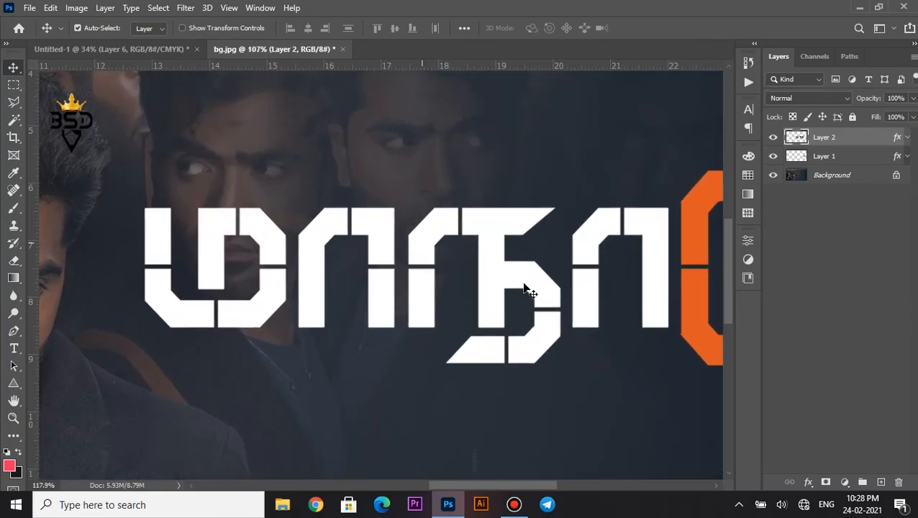
right_click(525, 282)
click(541, 287)
scroll(489, 277, up, 1)
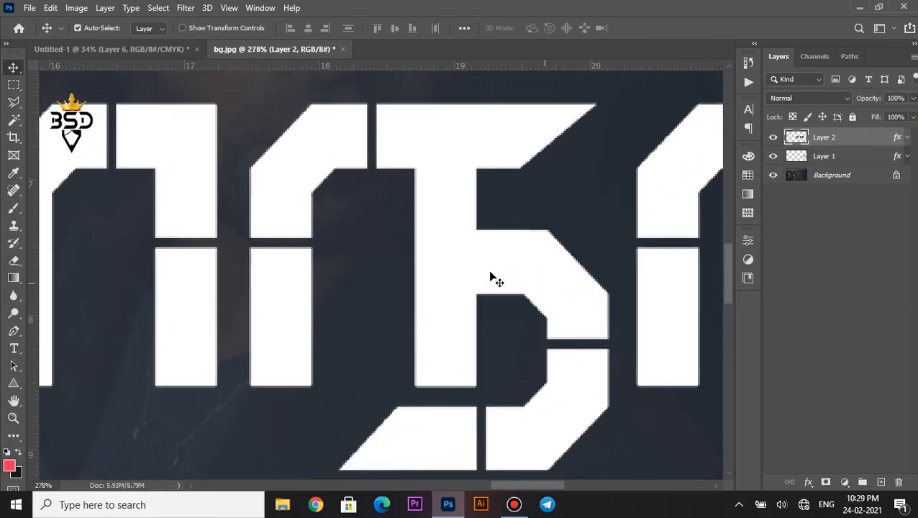
click(13, 85)
drag(490, 250, 497, 218)
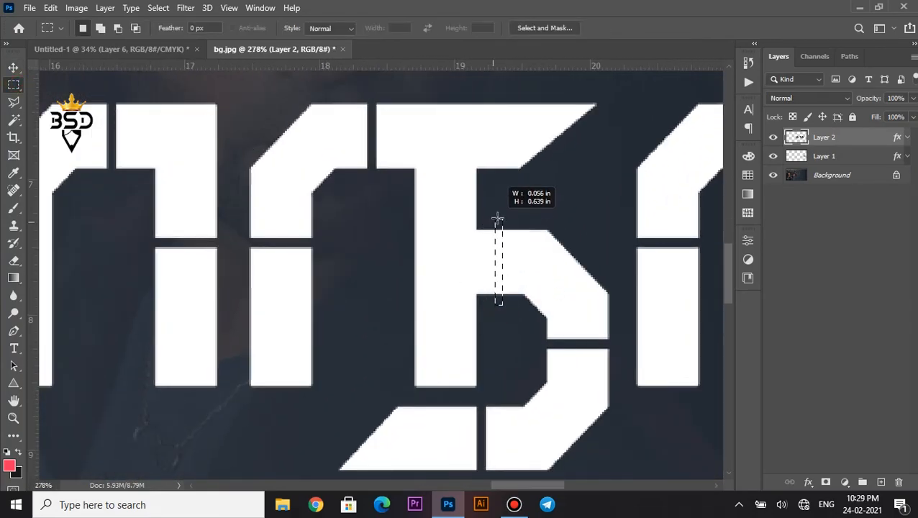
drag(502, 261, 486, 259)
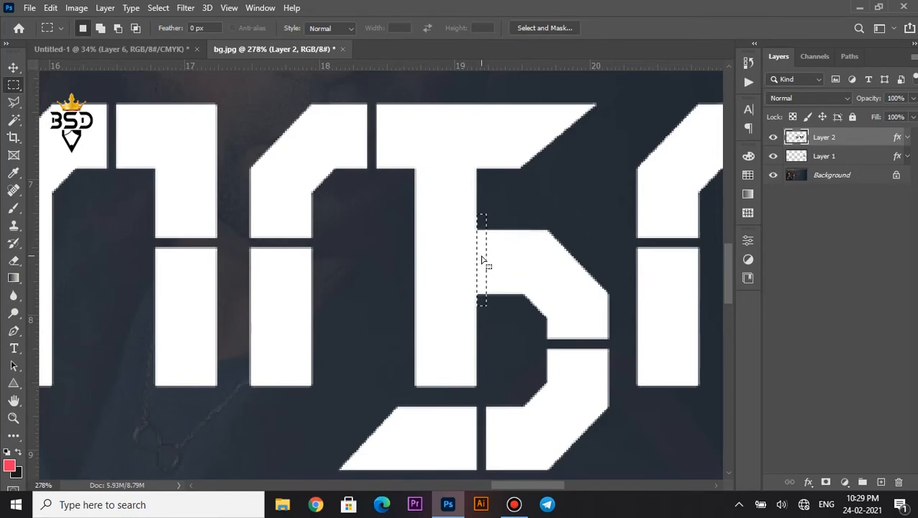
key(Delete)
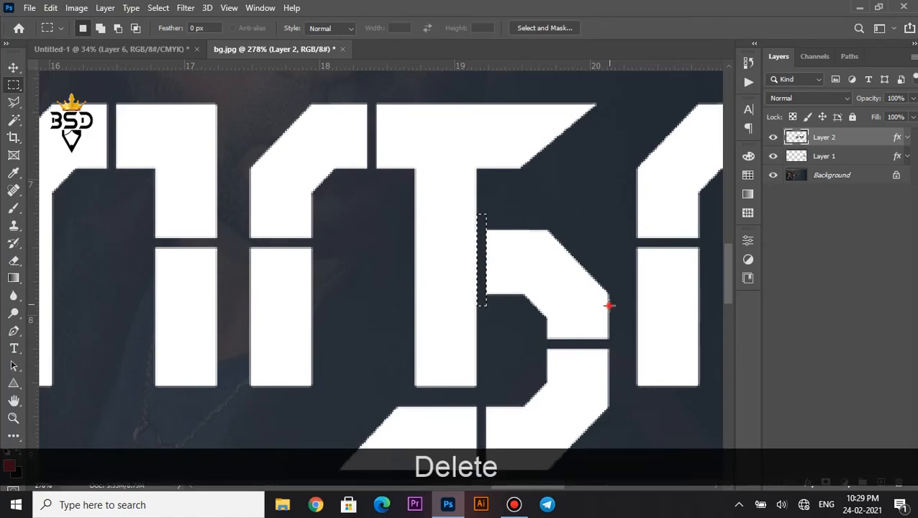
scroll(477, 282, down, 4)
scroll(478, 283, down, 5)
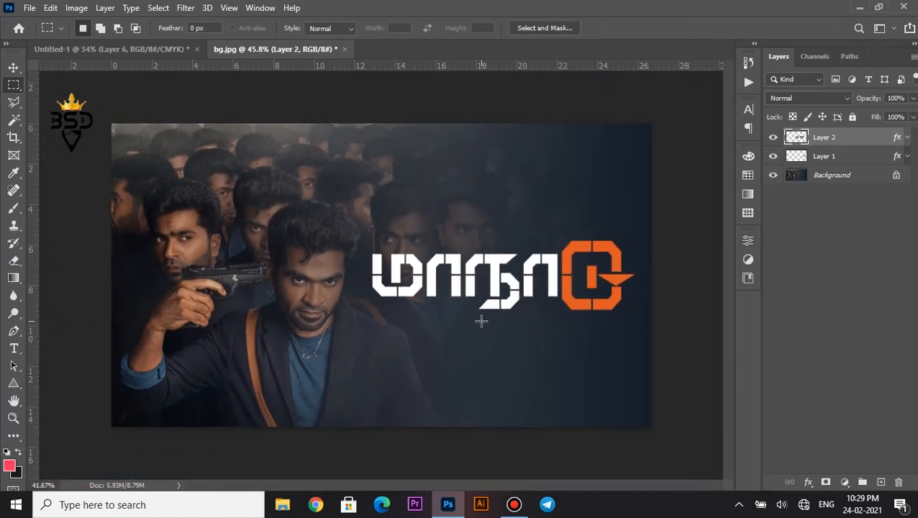
Select Layer 1 together with Layer 2 and convert both into a single smart object.
key(v)
ctrl+click(829, 156)
scroll(607, 244, up, 2)
right_click(838, 155)
click(727, 188)
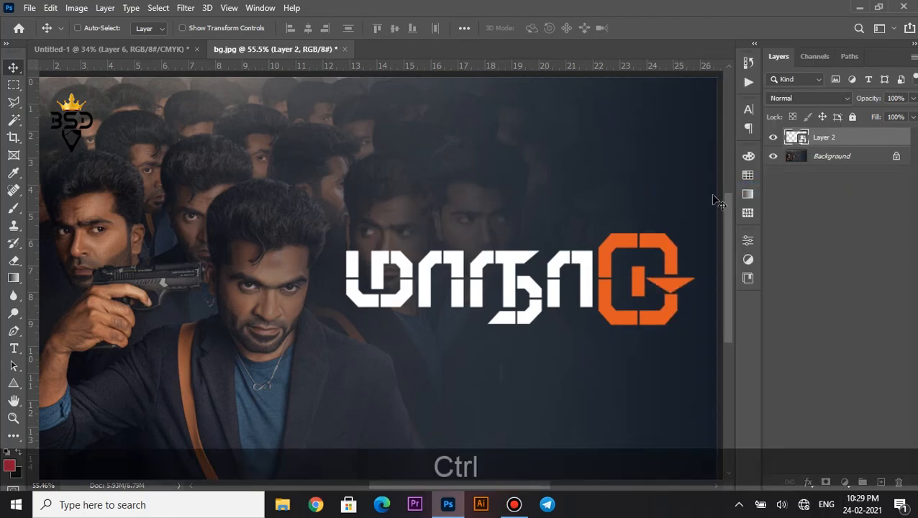
Stretch the logo smart object very slightly taller from its upper edge, keeping its width.
key(ctrl+t)
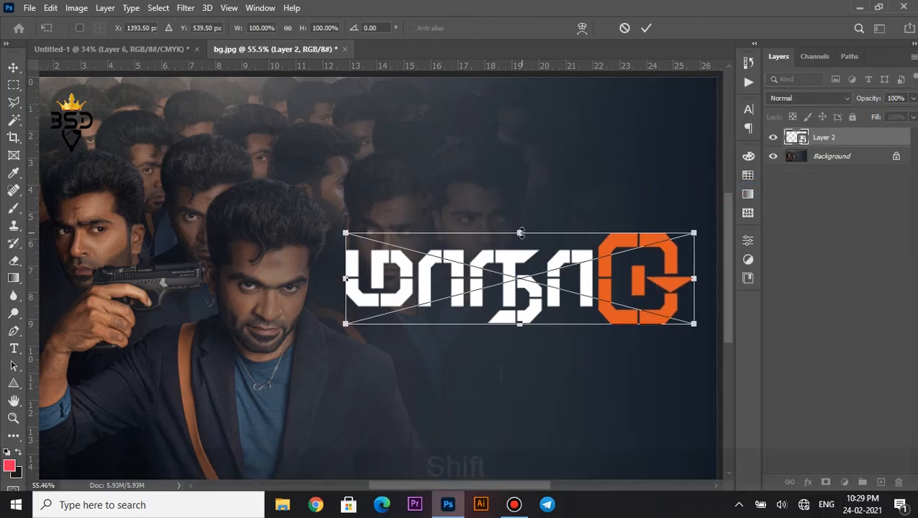
key(shift)
drag(520, 232, 521, 231)
key(Return)
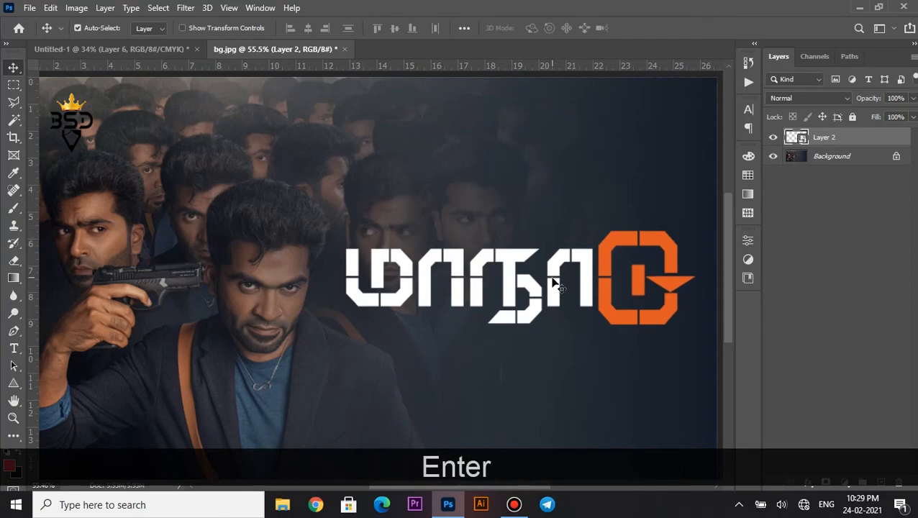
Place the toppng.com particles PNG from the Downloads folder into bg.jpg, scaled and positioned over the logo.
click(285, 505)
click(55, 187)
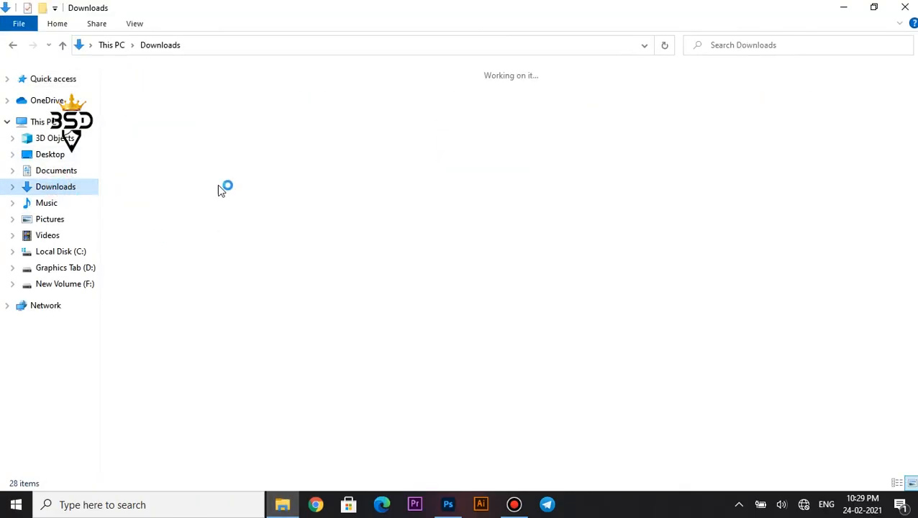
drag(163, 151, 525, 290)
drag(461, 293, 532, 269)
scroll(587, 285, up, 3)
scroll(532, 274, down, 3)
drag(601, 417, 625, 442)
drag(548, 372, 552, 305)
key(Return)
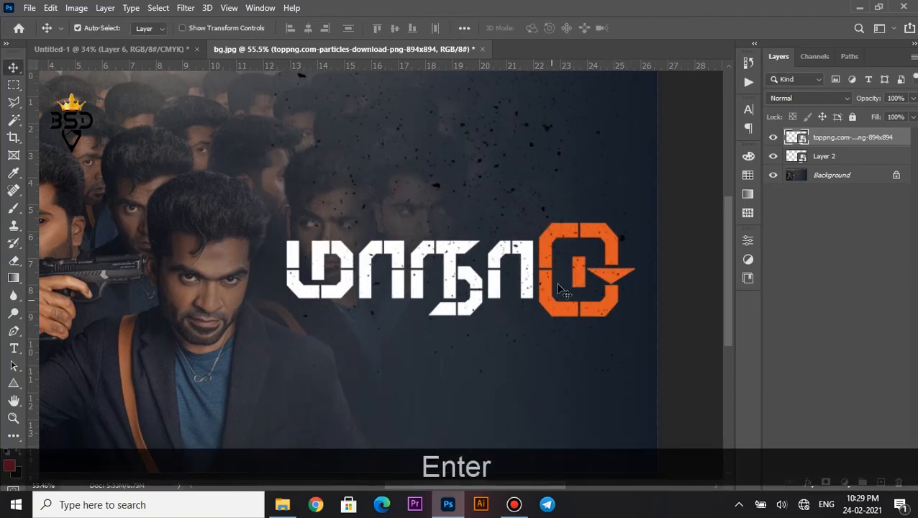
Clip the particles layer to the logo on Layer 2 and keep the particles layer selected.
right_click(829, 139)
click(720, 315)
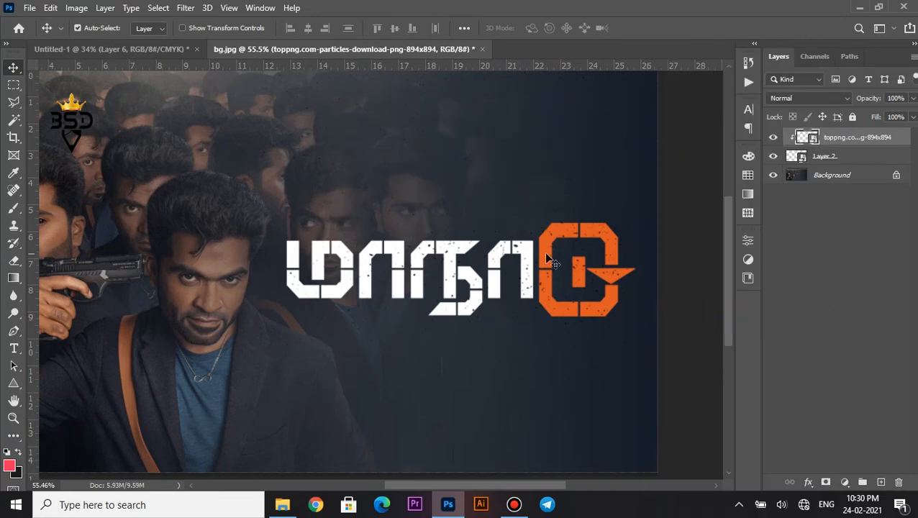
scroll(547, 257, up, 3)
click(543, 263)
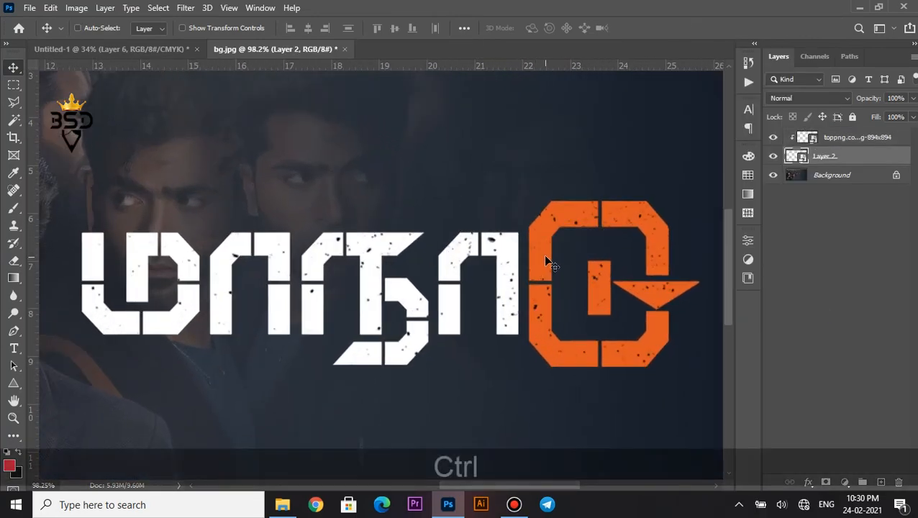
key(ctrl+z)
Adjust the clipped particles over the logo with Free Transform and lower their layer opacity to 55%.
key(ctrl+t)
mouse_move(594, 291)
mouse_down()
mouse_move(590, 307)
mouse_move(590, 281)
mouse_move(597, 293)
mouse_up()
key(Return)
drag(868, 98, 846, 98)
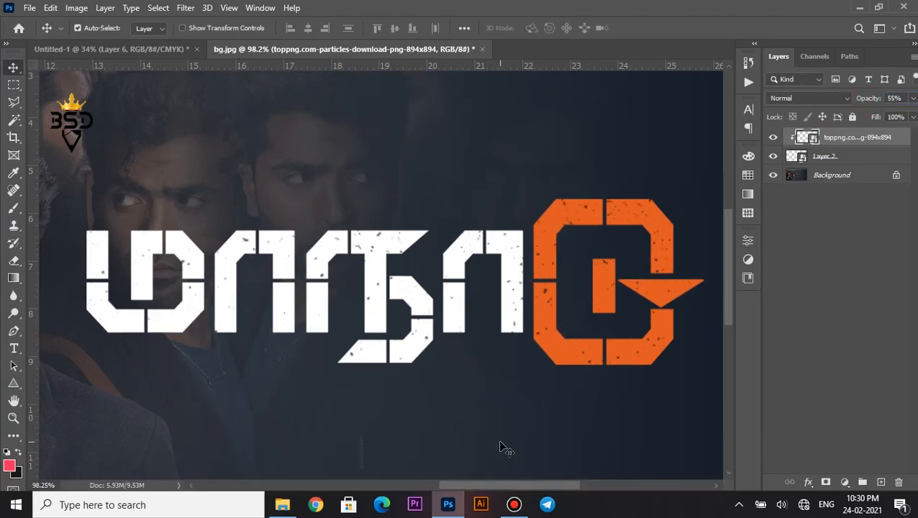
scroll(505, 447, down, 5)
key(z)
right_click(489, 253)
click(524, 264)
key(v)
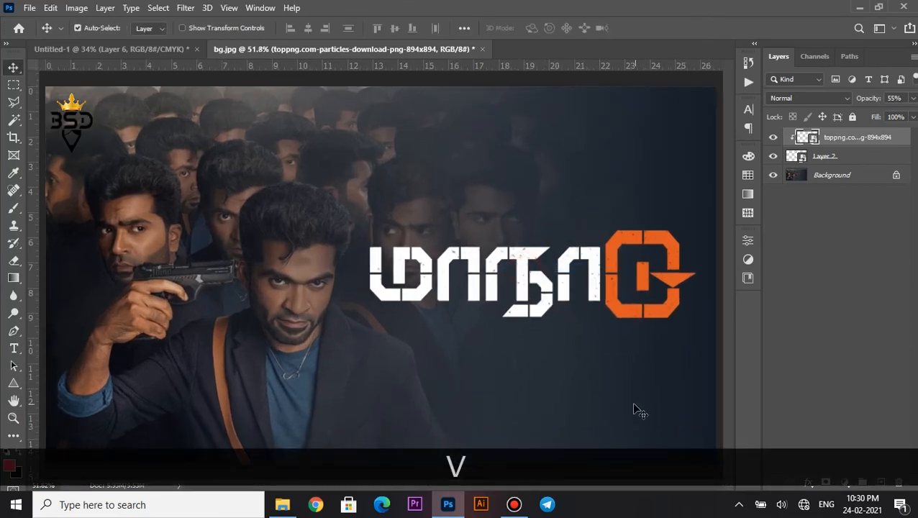